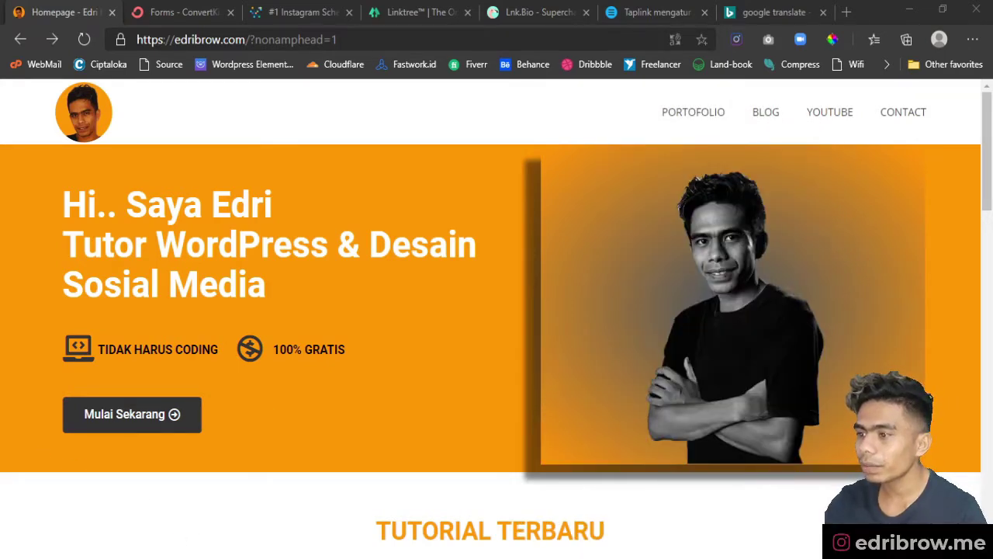
- Bring the browser window showing the edribrow.com homepage into focus
left_click(203, 516)
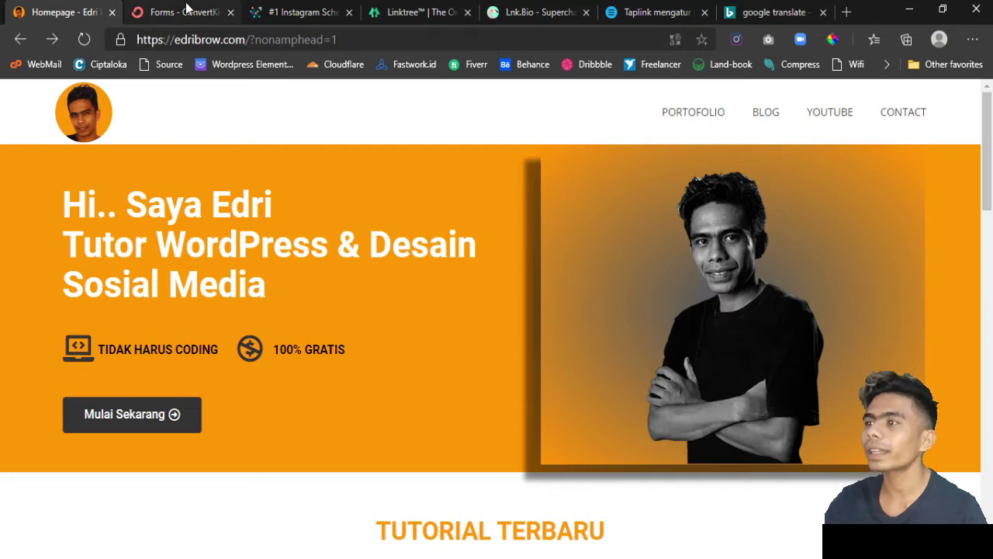
- Switch to the ConvertKit Forms page and review the three listed forms and landing pages
left_click(187, 10)
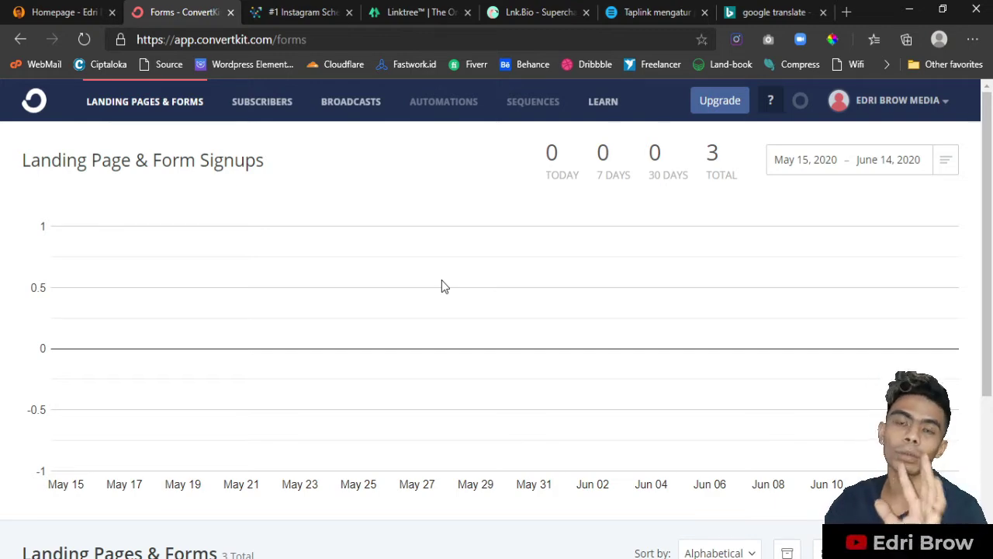
scroll(442, 286, "down", 3)
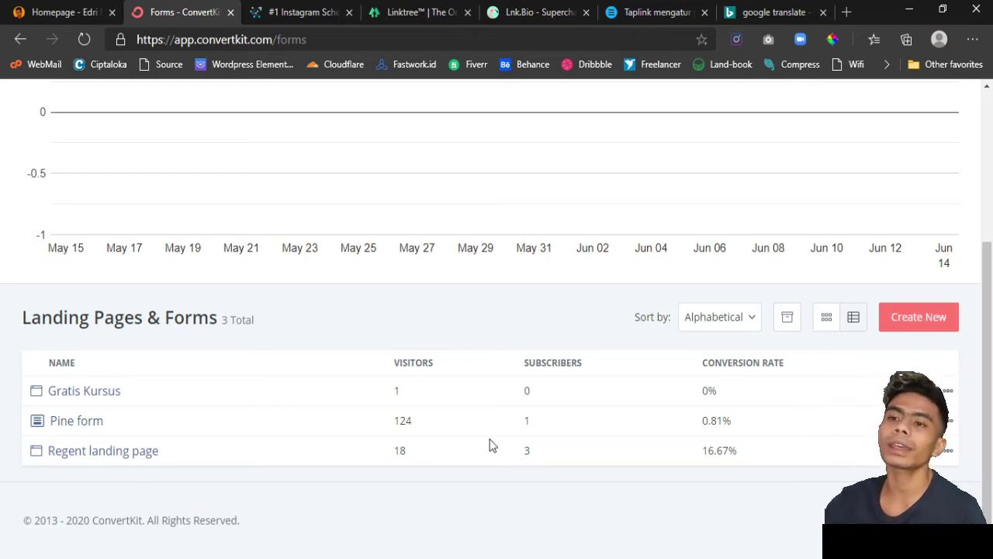
scroll(489, 445, "up", 2)
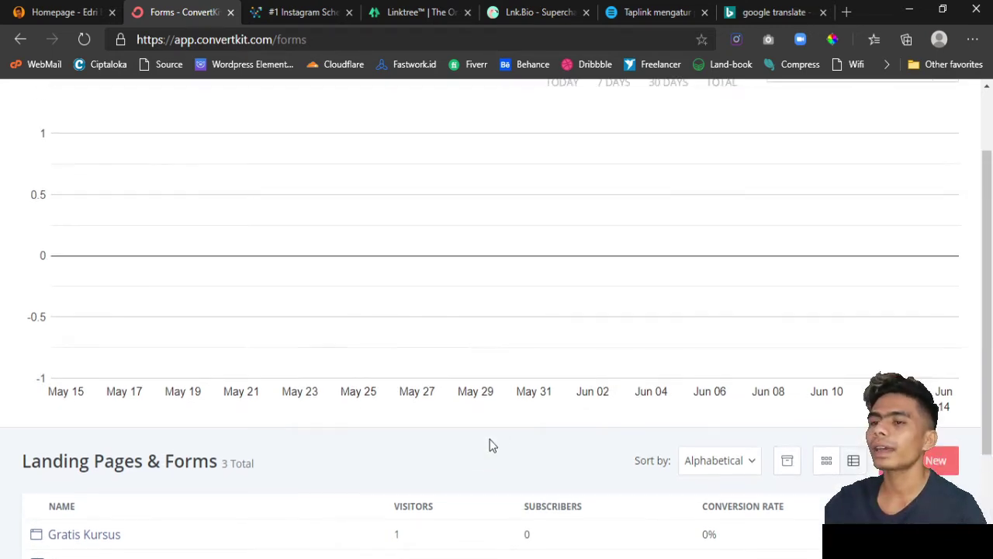
scroll(489, 445, "down", 2)
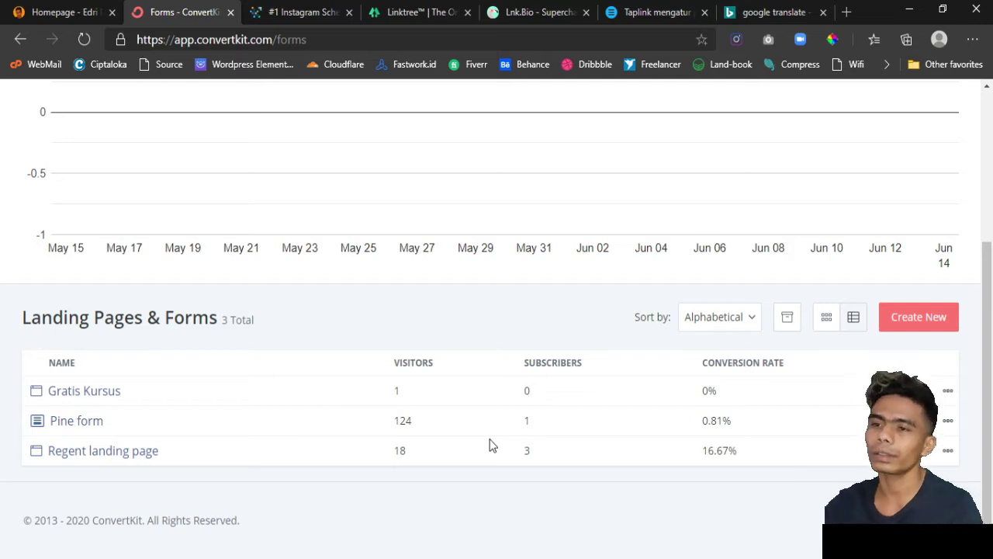
scroll(489, 444, "up", 4)
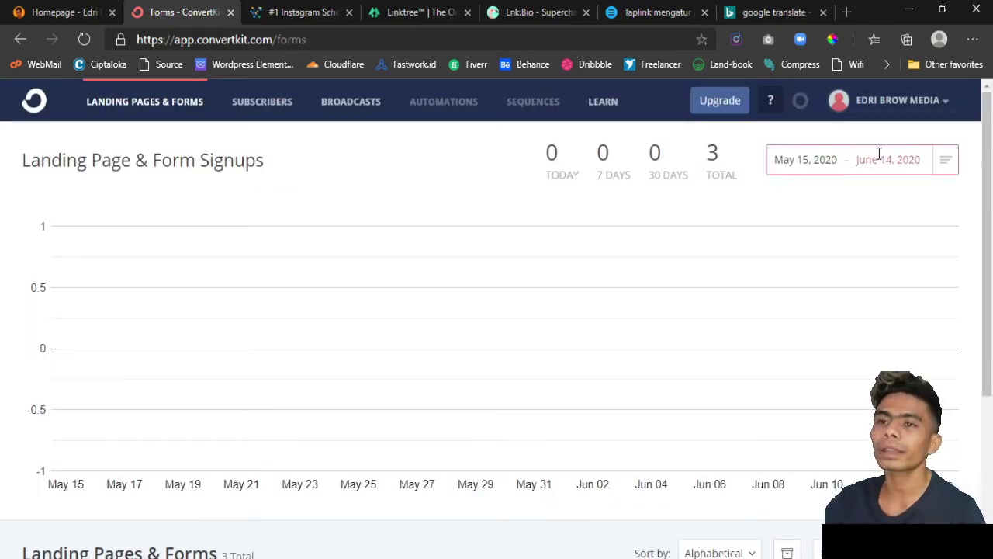
- Open Email templates from the EDRI BROW MEDIA account menu and browse the starting-point templates
left_click(896, 100)
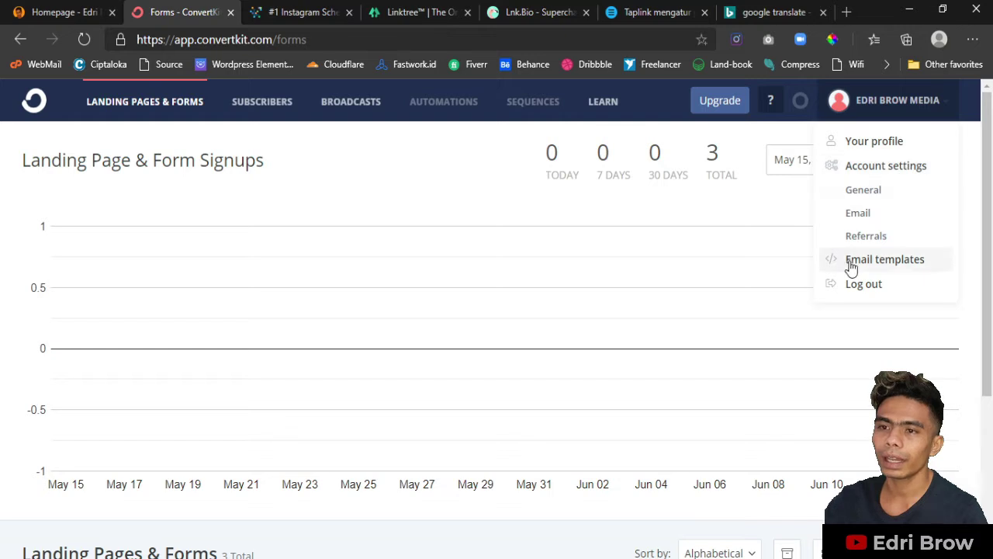
left_click(881, 265)
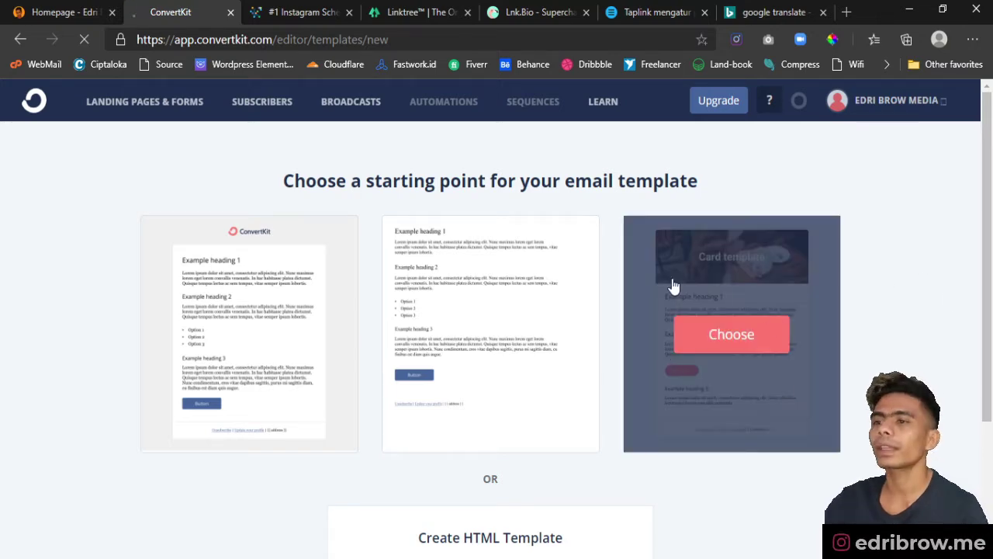
scroll(692, 360, "down", 3)
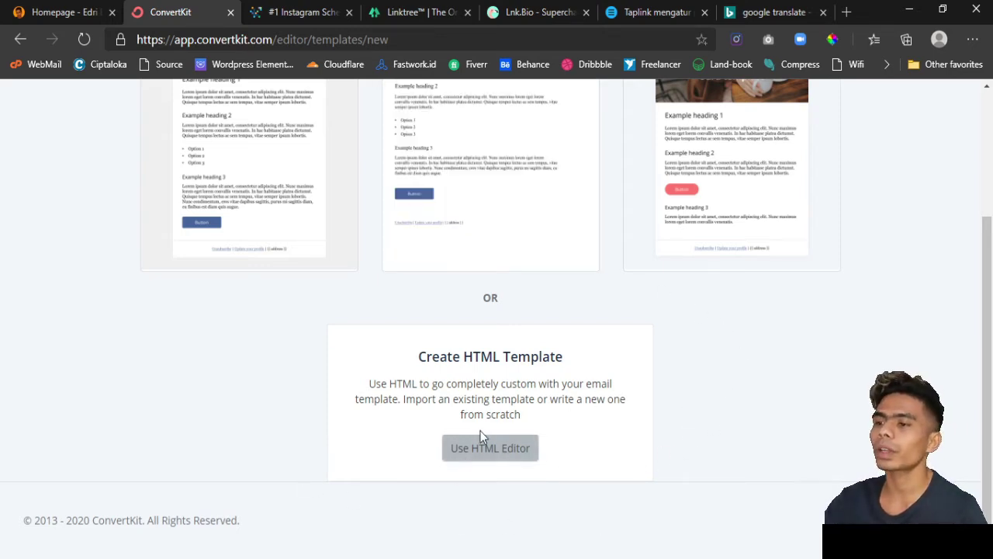
scroll(509, 407, "up", 3)
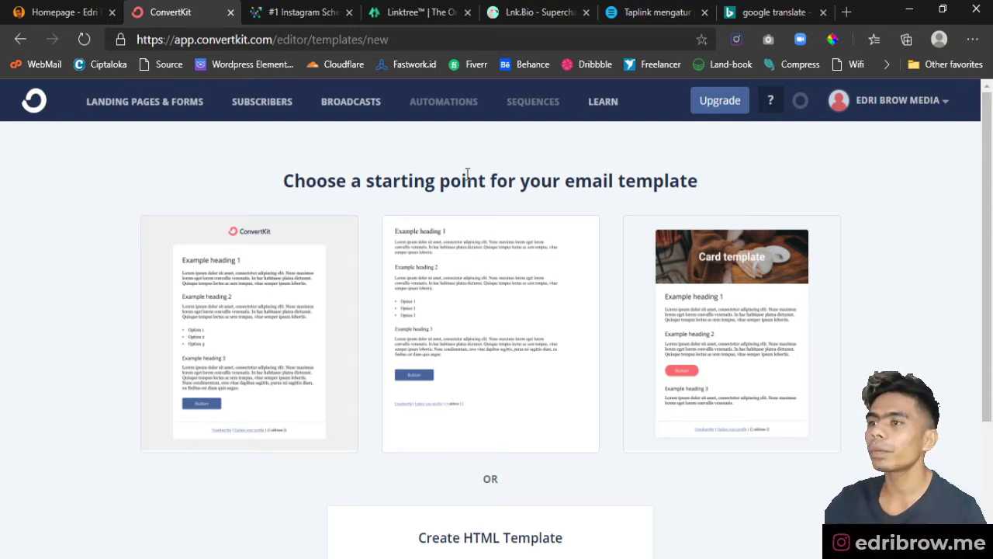
- Start a new broadcast to all subscribers described as 'Artikel' and continue to its content
left_click(353, 114)
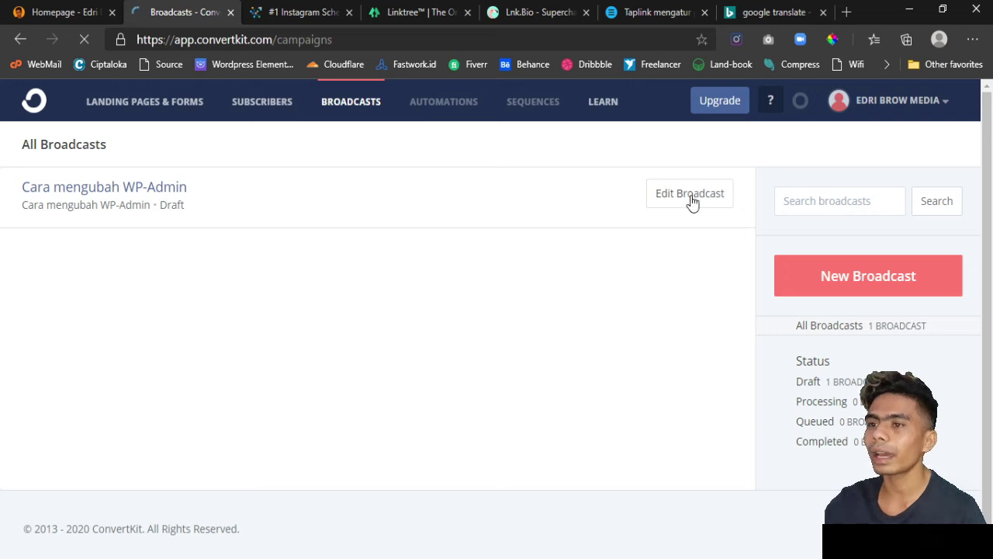
left_click(866, 275)
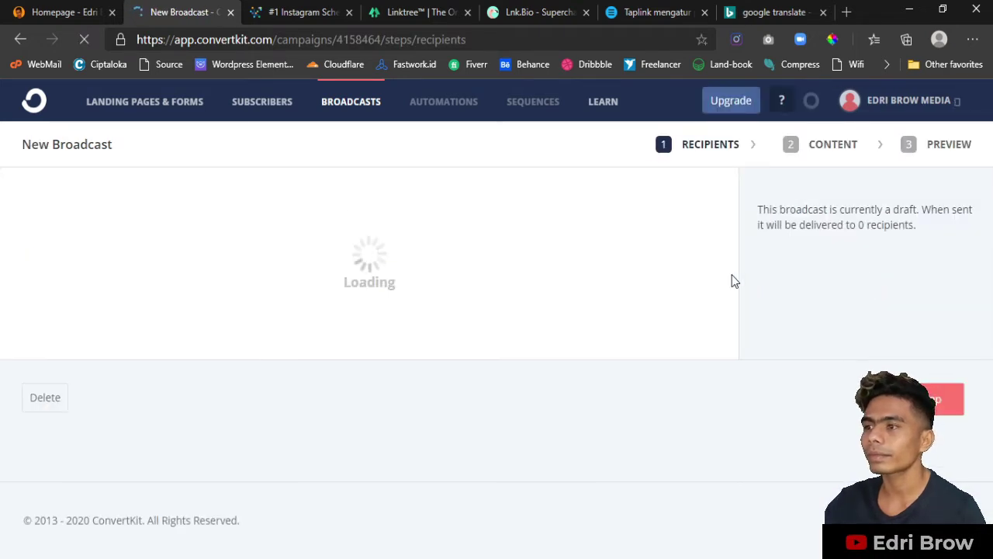
scroll(466, 282, "down", 3)
left_click(232, 354)
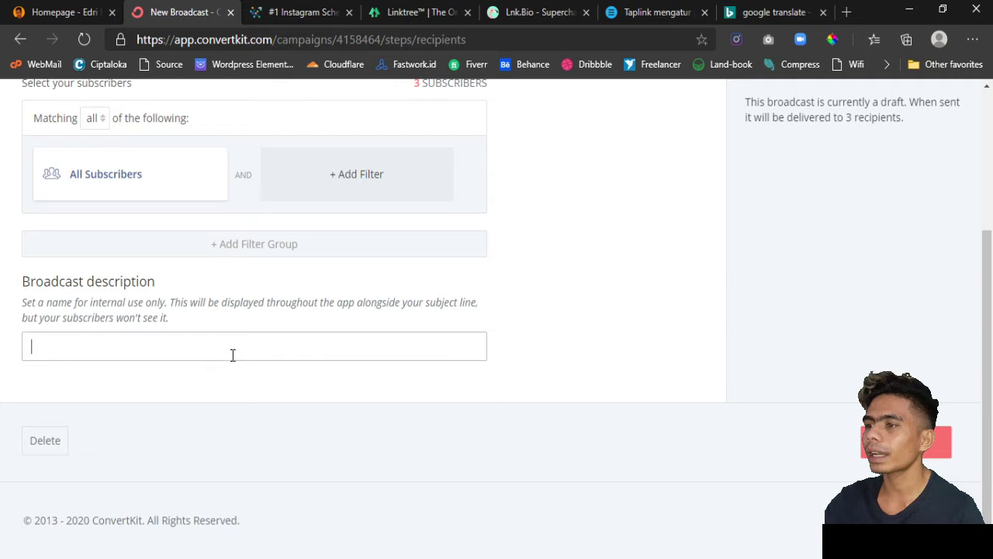
type("Art")
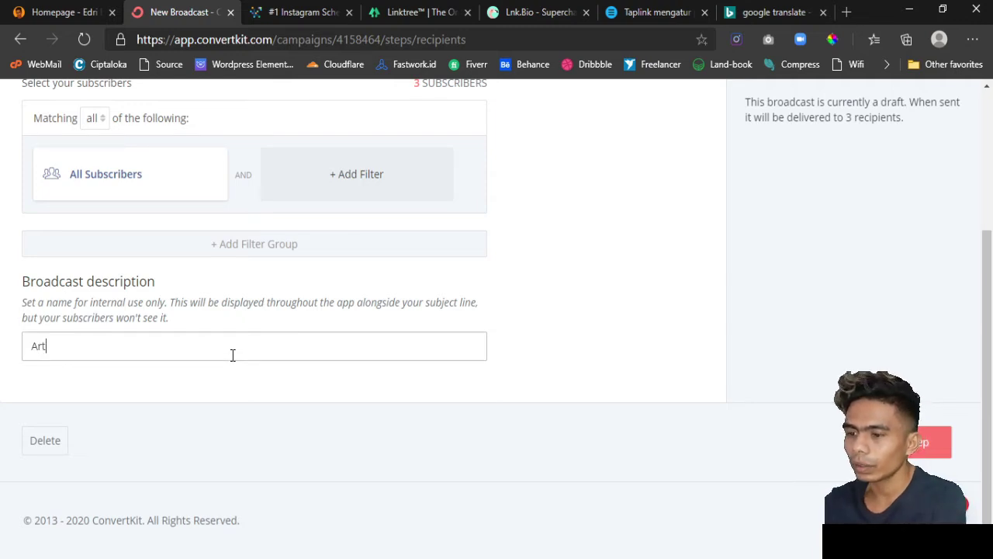
type("ikel")
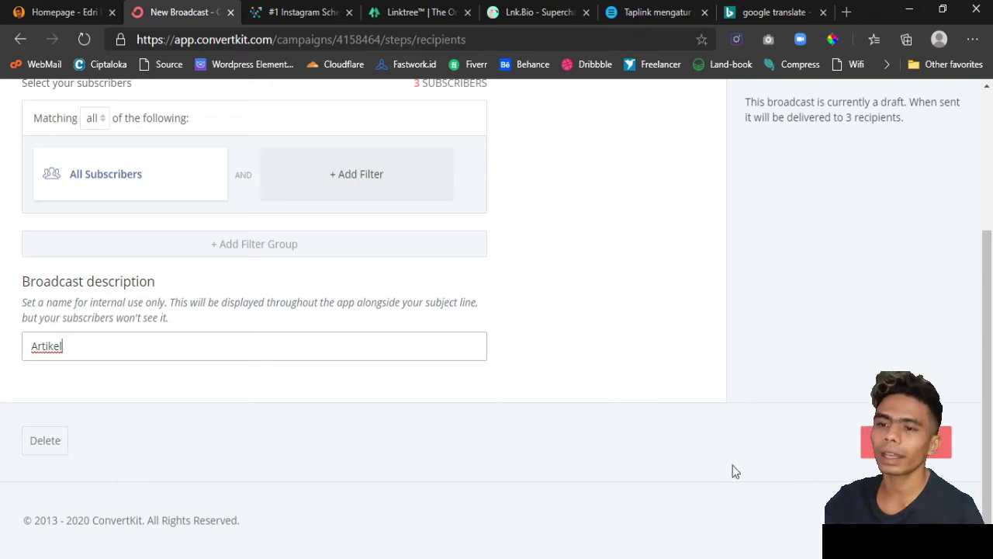
scroll(630, 398, "up", 1)
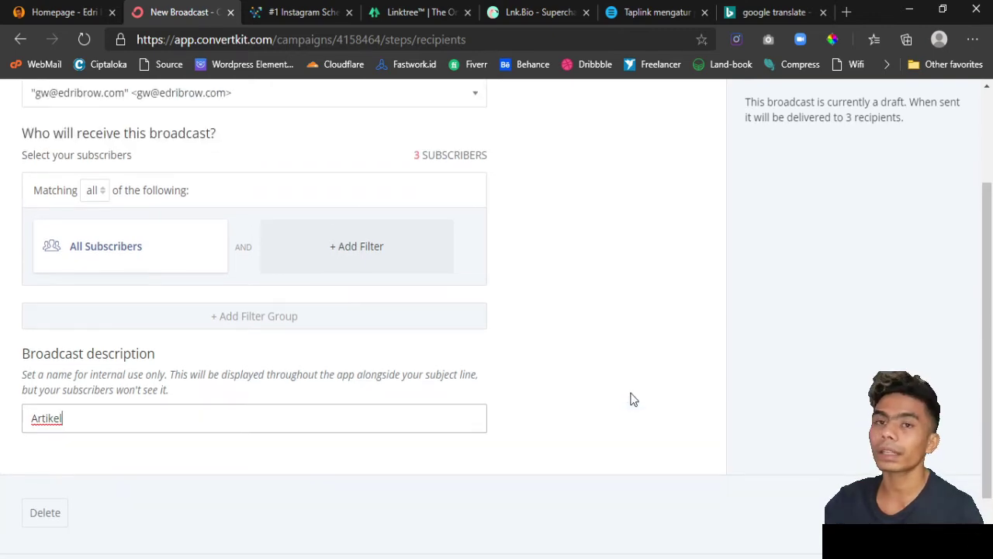
scroll(784, 445, "down", 1)
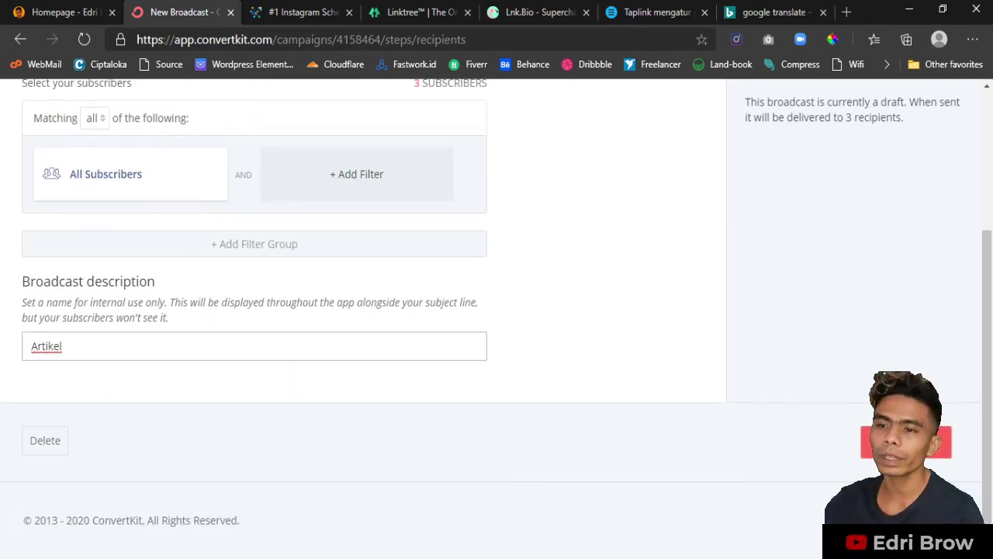
left_click(900, 442)
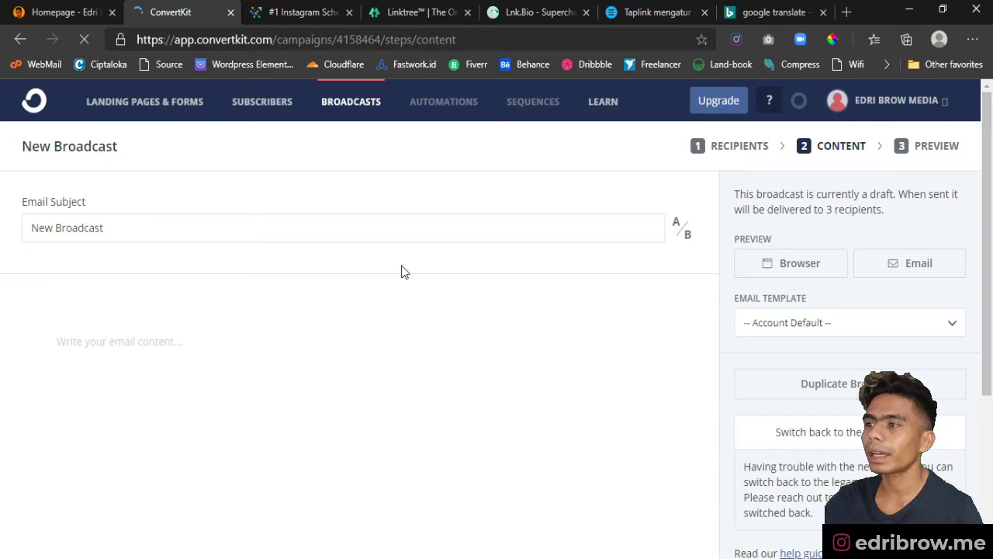
- Select the 'New Broadcast' subject, then scroll to the edribrow.com homepage footer
triple_click(178, 227)
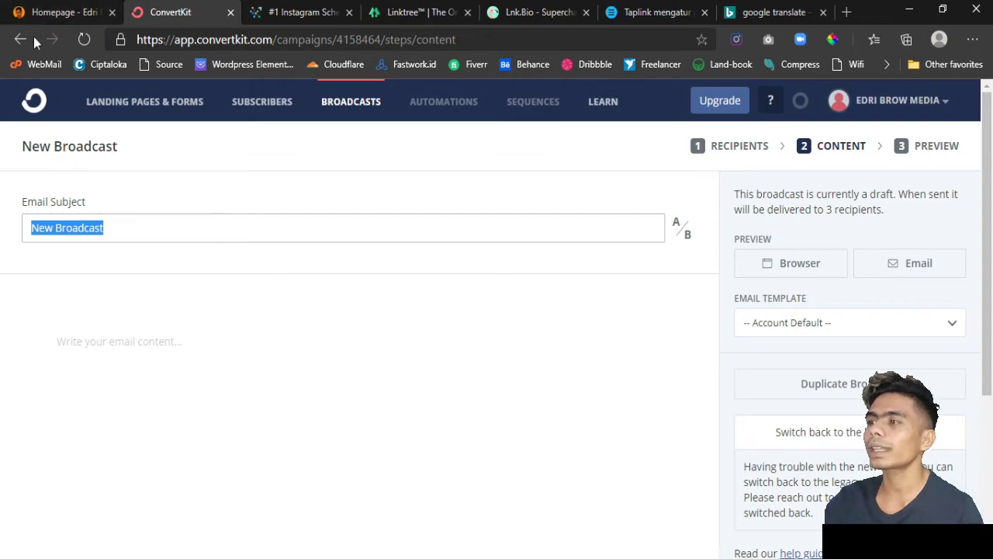
left_click(43, 12)
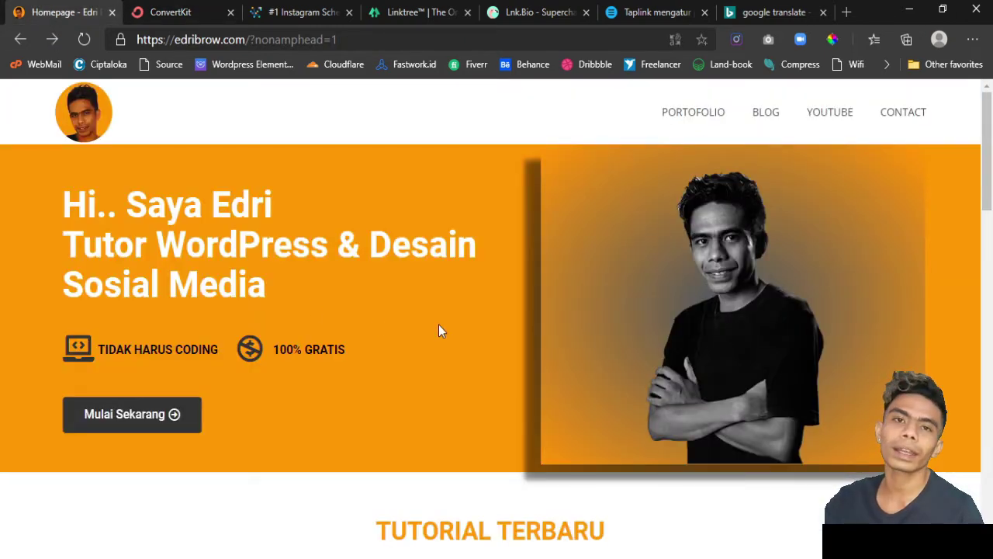
scroll(438, 330, "down", 4)
scroll(439, 330, "down", 2)
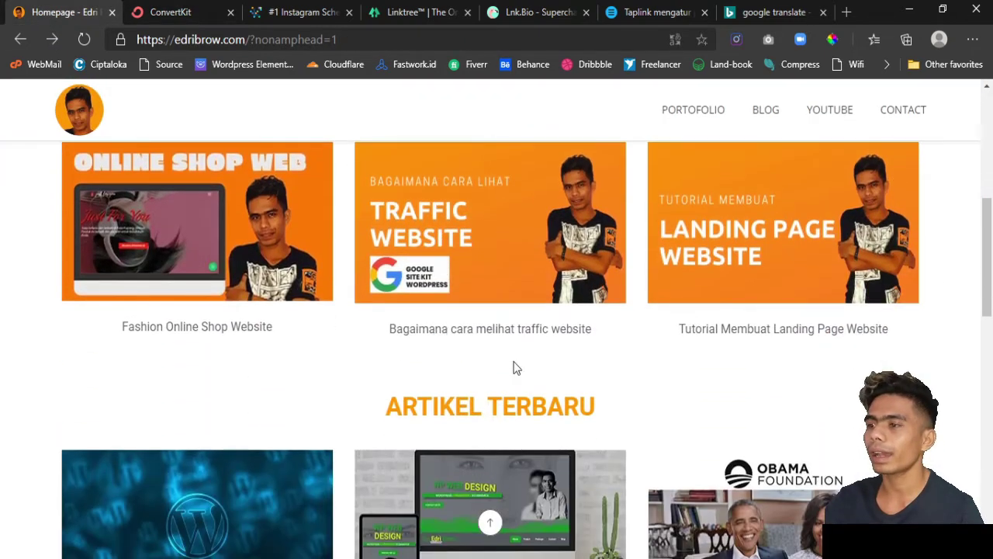
scroll(398, 351, "down", 3)
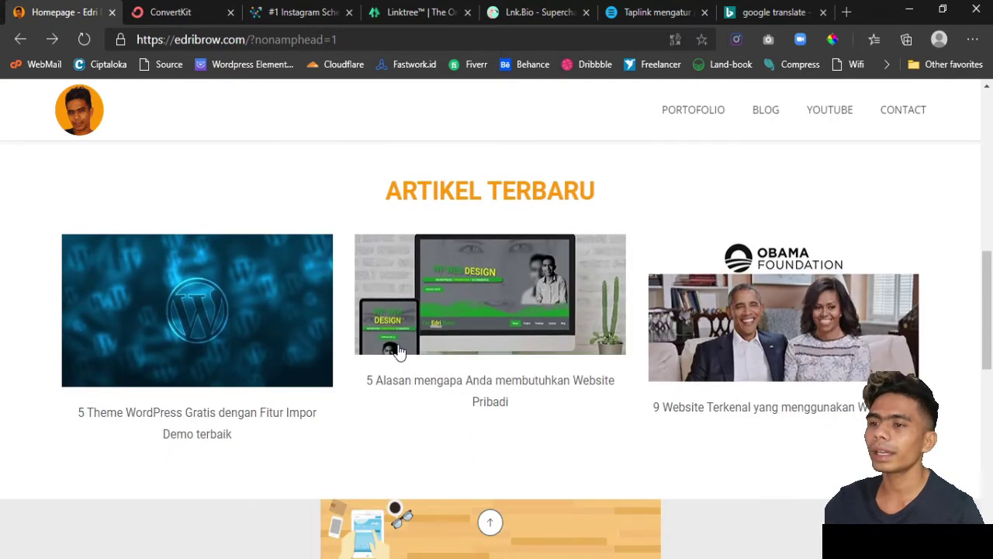
scroll(397, 350, "down", 1)
scroll(606, 347, "up", 2)
scroll(606, 344, "down", 5)
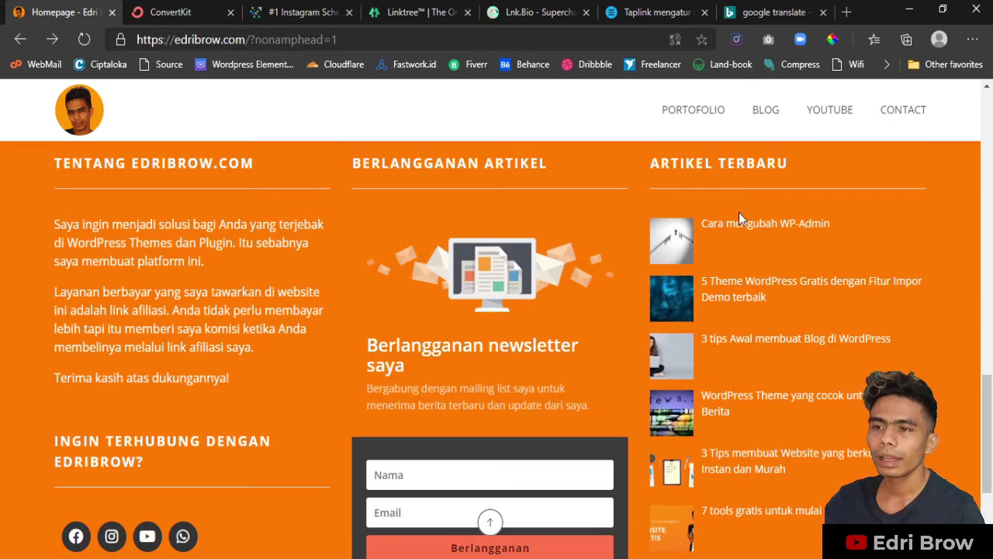
- Open the 'Cara mengubah WP-Admin' article, copy its title, and return to the broadcast
left_click(771, 233)
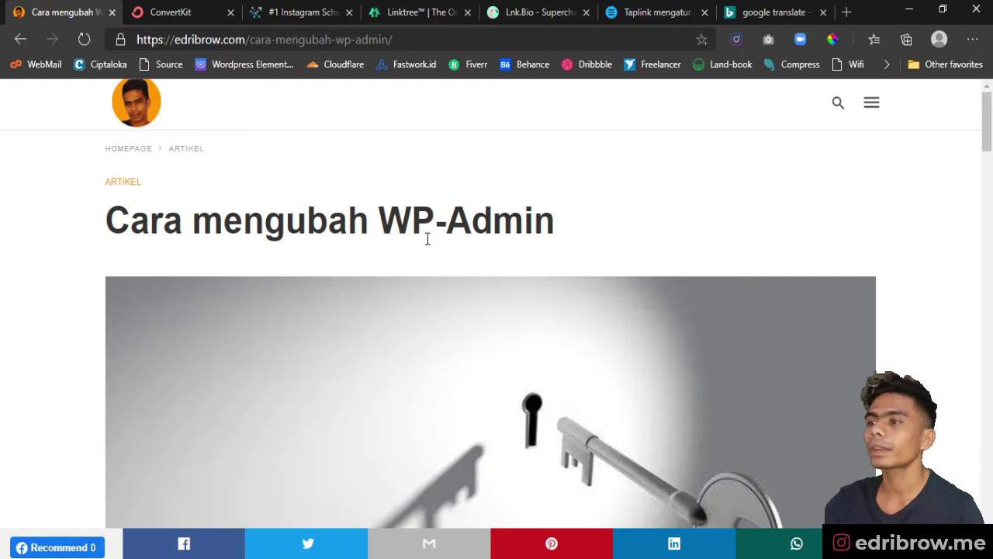
triple_click(397, 221)
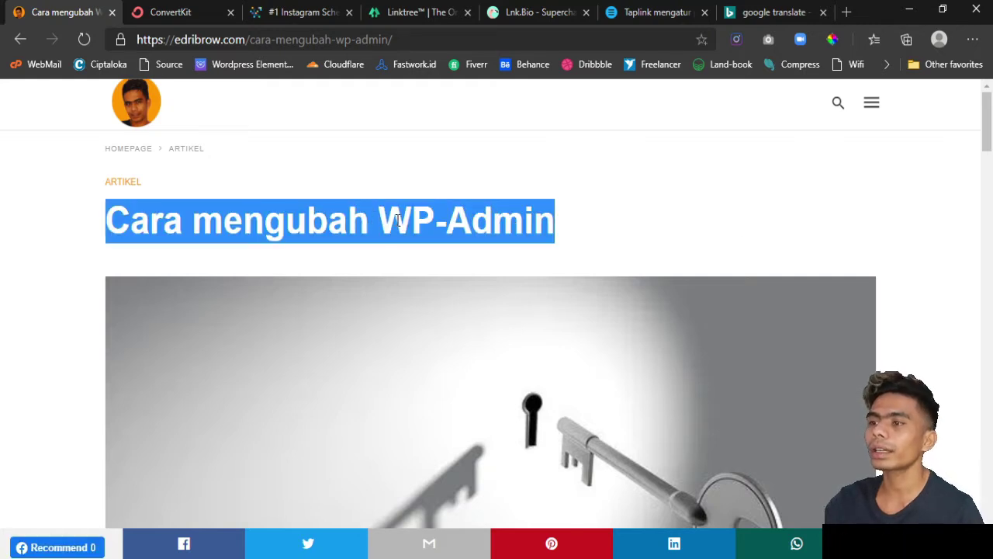
left_click(593, 227)
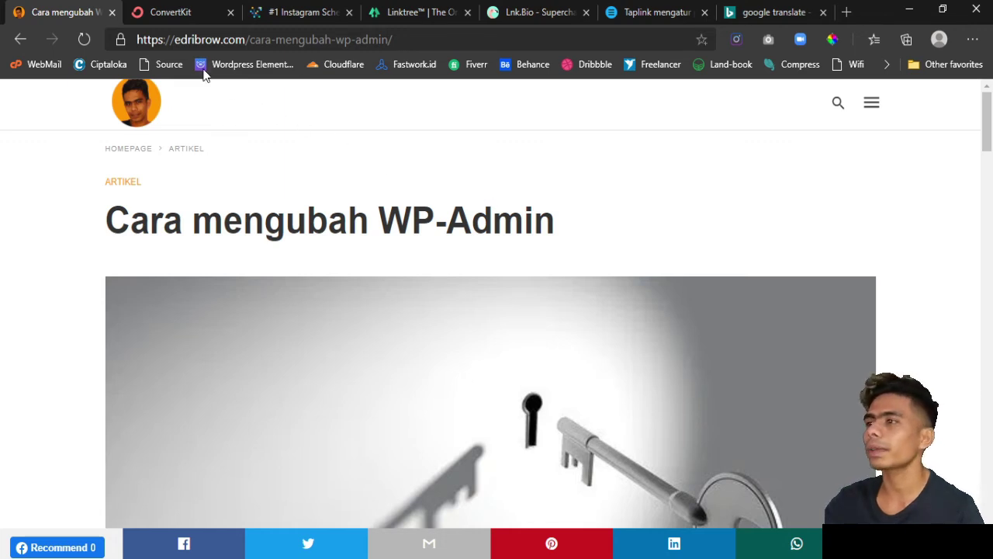
triple_click(184, 223)
key("ctrl+c")
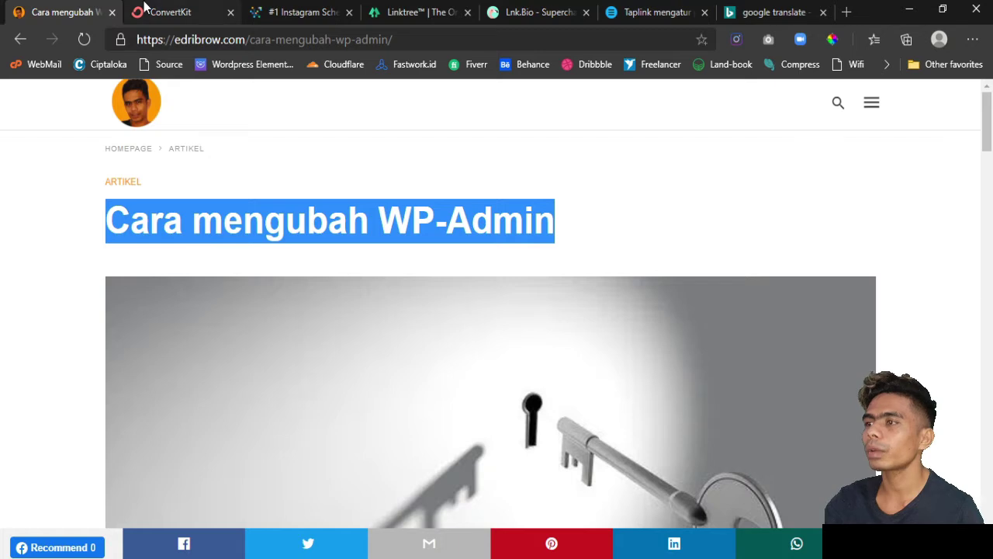
left_click(145, 8)
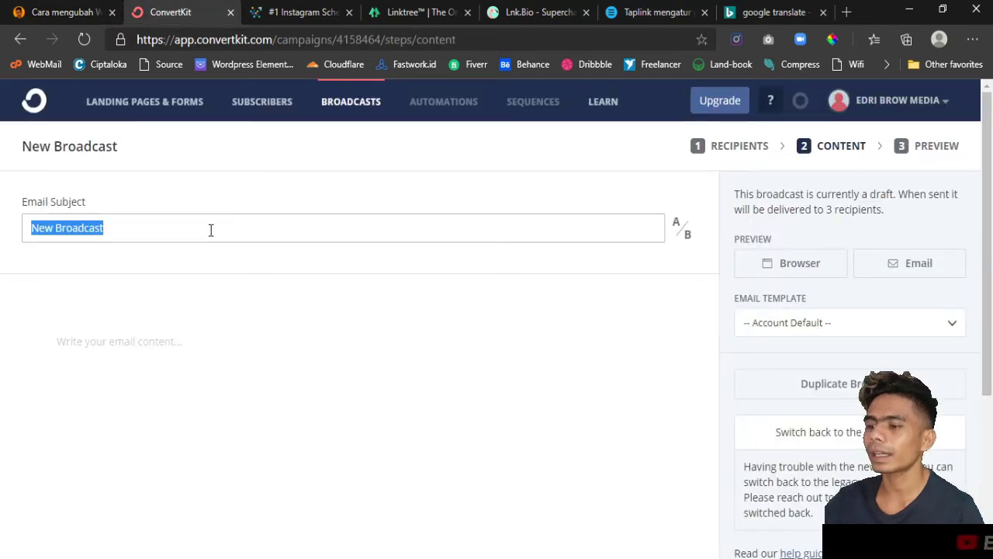
- Set the email subject to 'Cara mengubah WP-Admin' and place the cursor in the email body
key("ctrl+v")
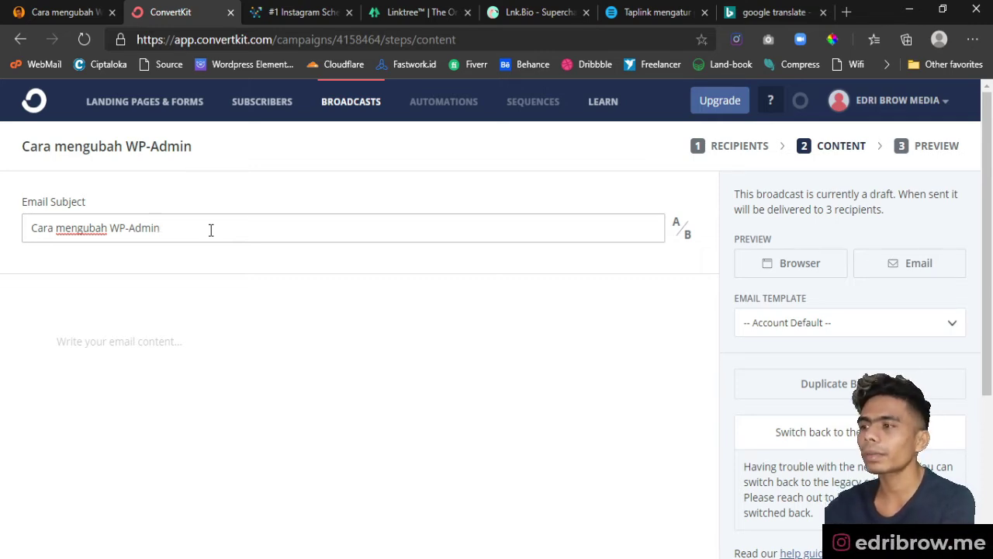
key("ctrl+a")
type("Ca")
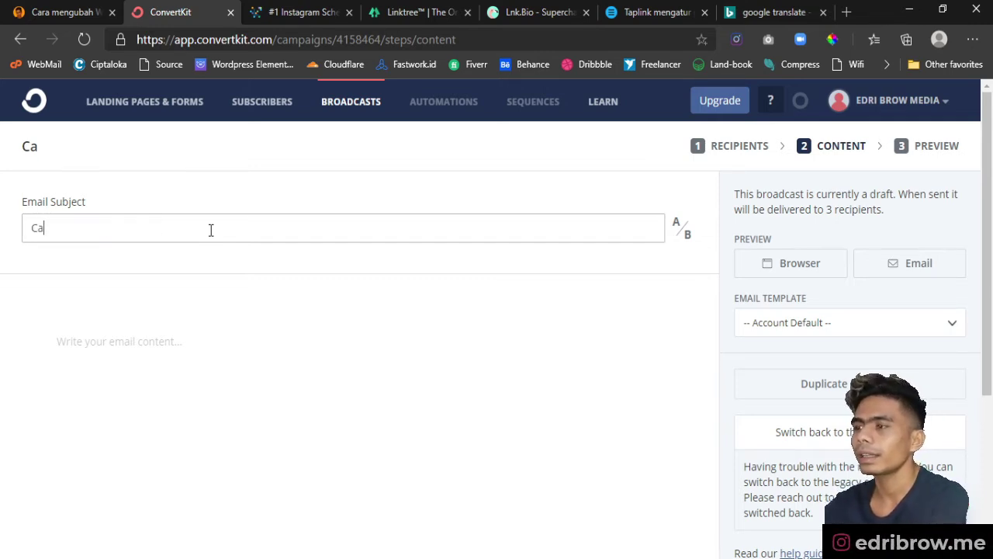
type("ra men")
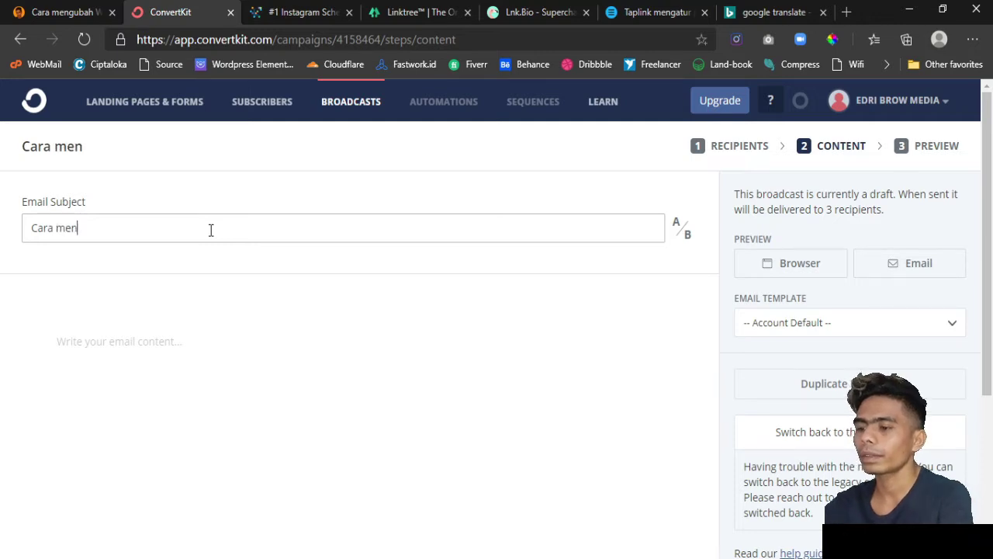
type("gubah W")
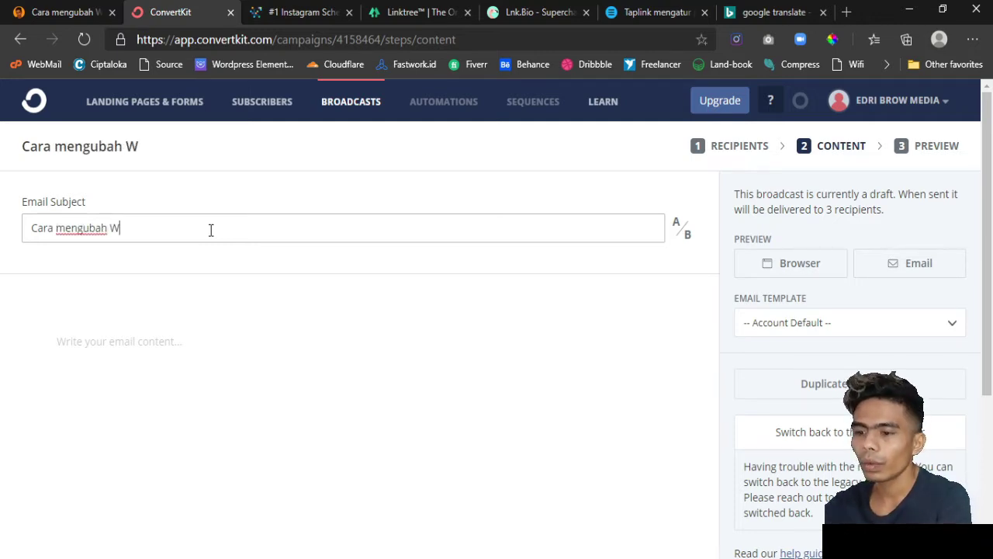
type("P-Admin")
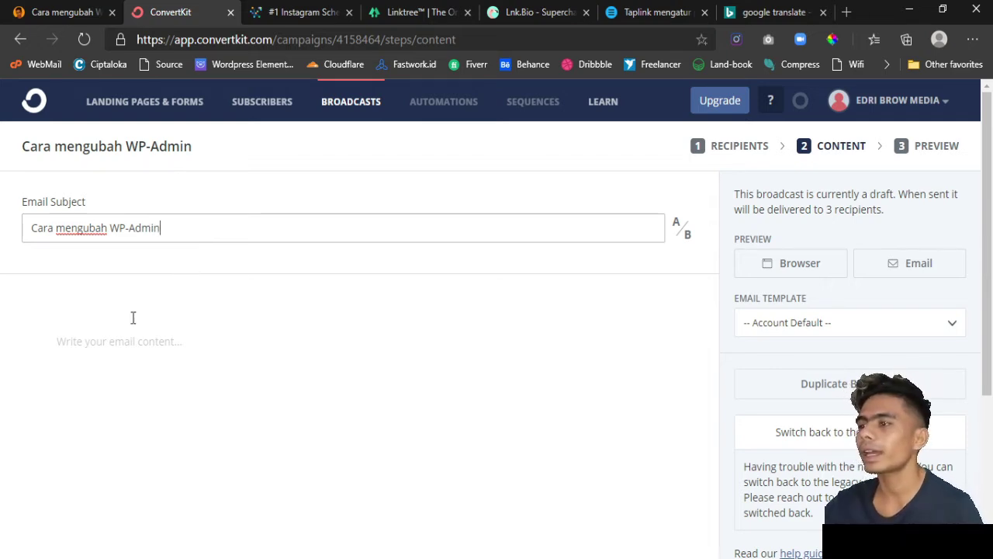
left_click(115, 334)
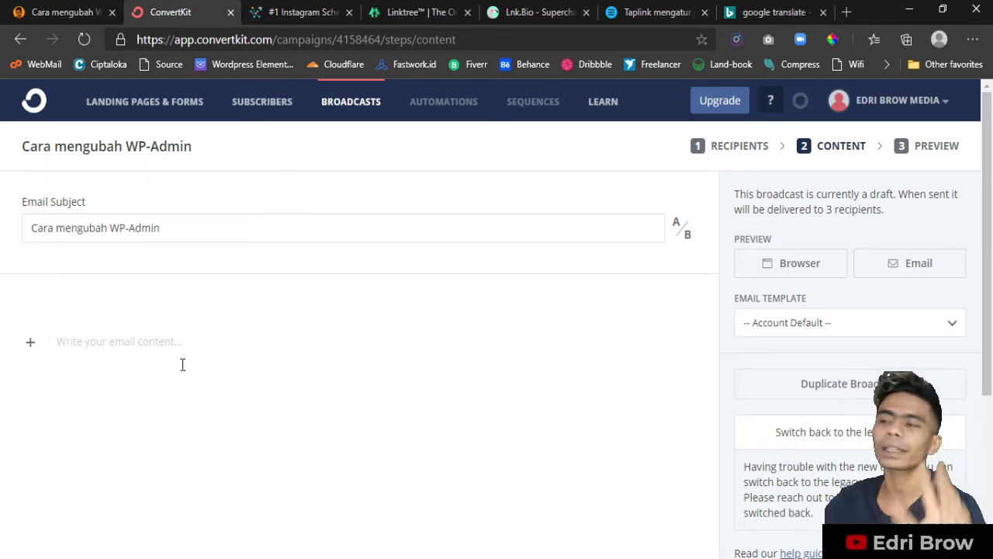
- Insert a heading block into the email body, checking the article title for reference
left_click(30, 342)
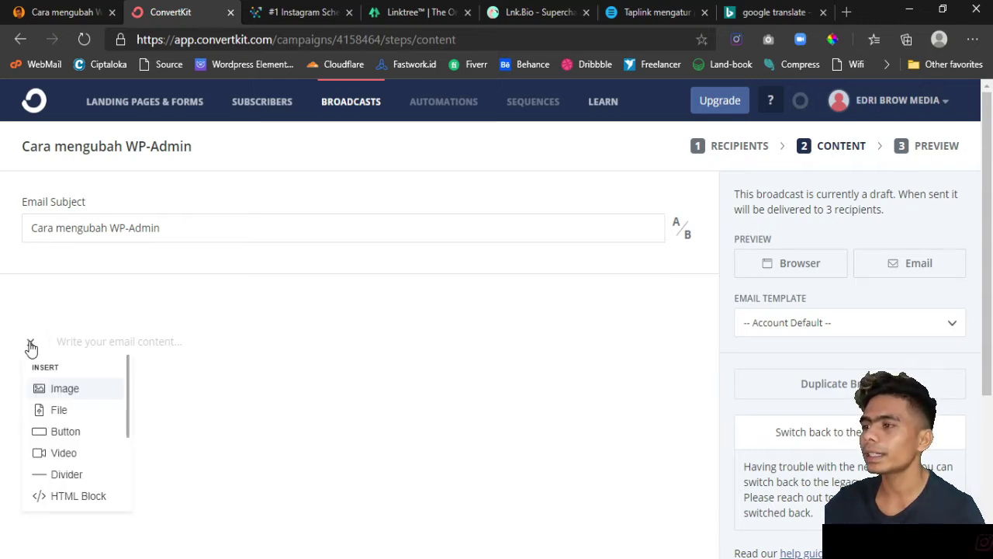
scroll(74, 436, "down", 2)
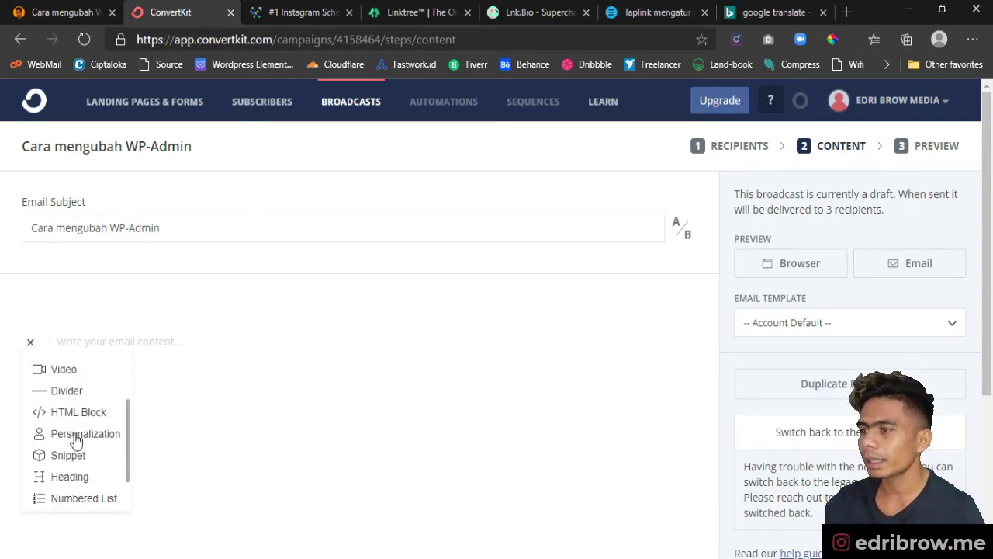
scroll(68, 436, "down", 1)
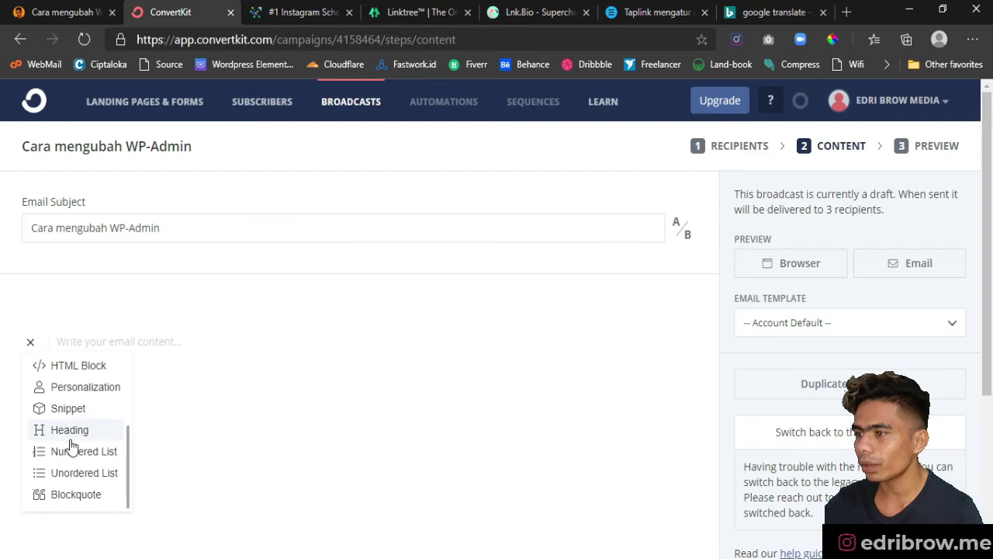
scroll(69, 446, "up", 1)
scroll(71, 445, "down", 1)
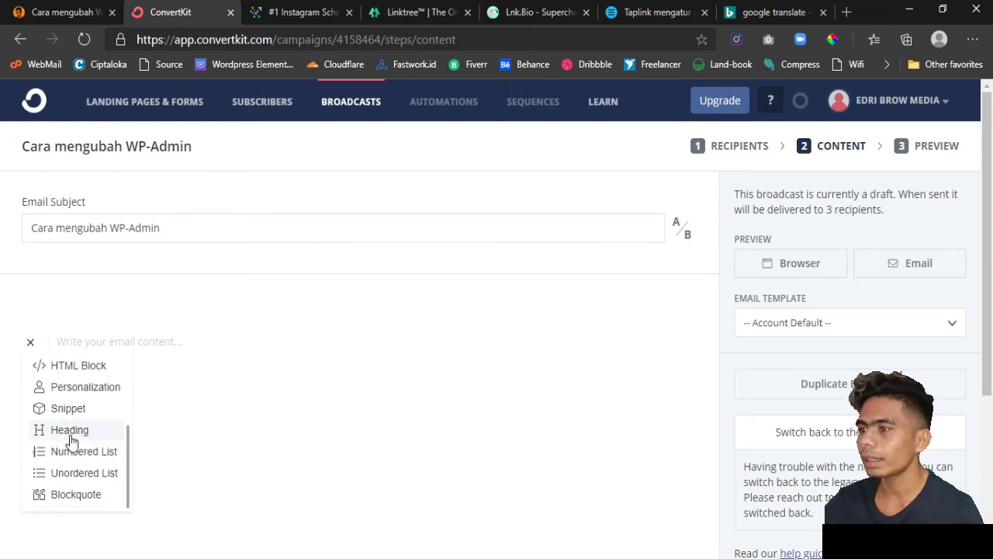
left_click(70, 431)
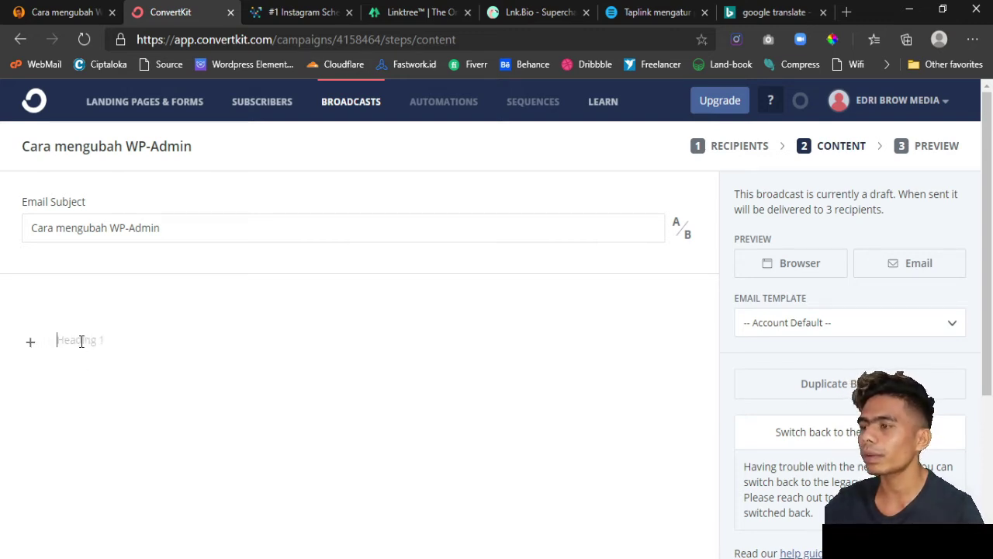
left_click(74, 12)
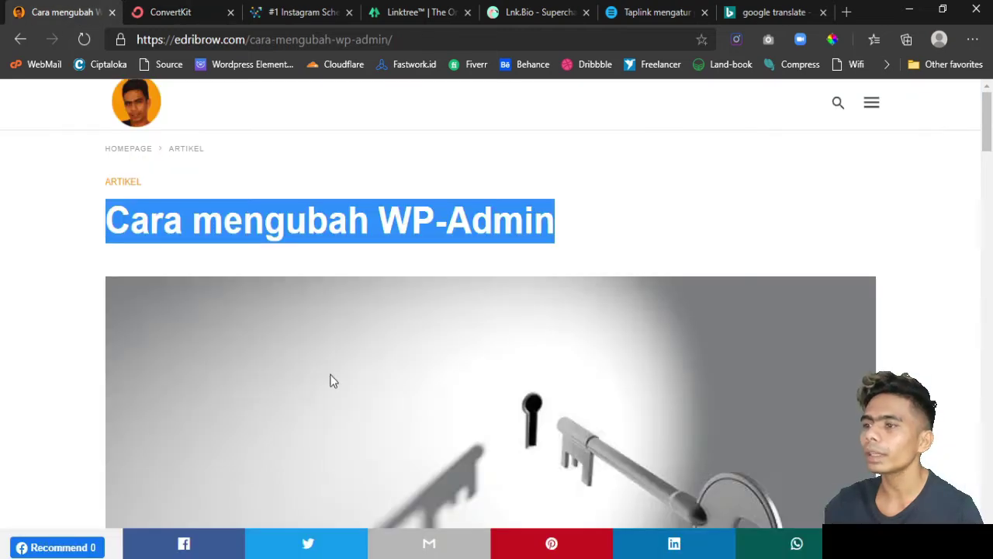
scroll(331, 380, "down", 6)
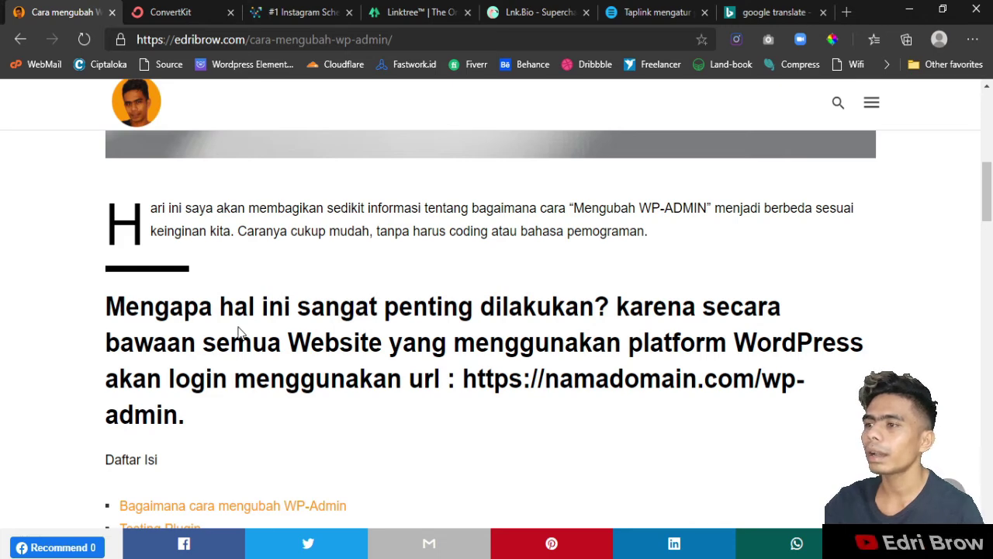
scroll(239, 334, "up", 2)
scroll(239, 333, "down", 3)
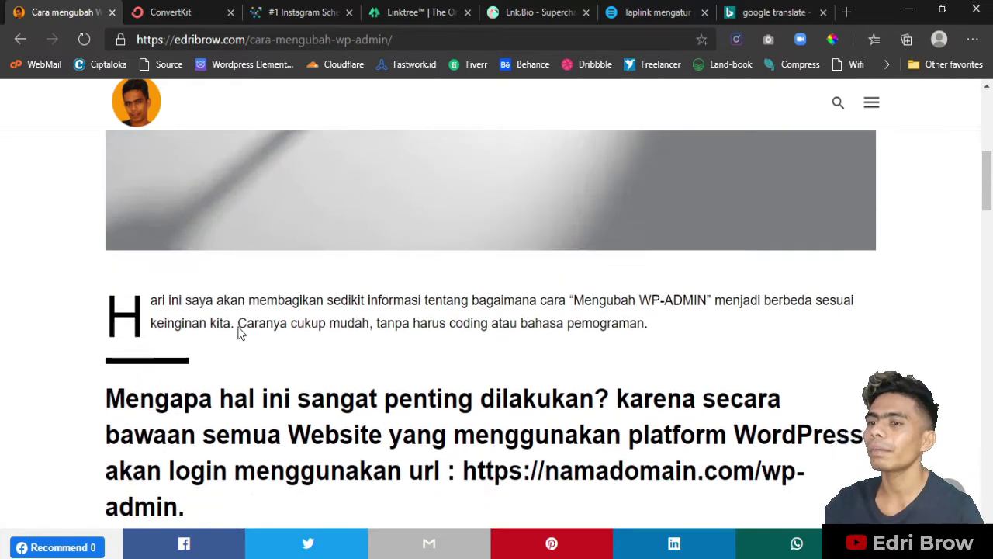
left_click(171, 11)
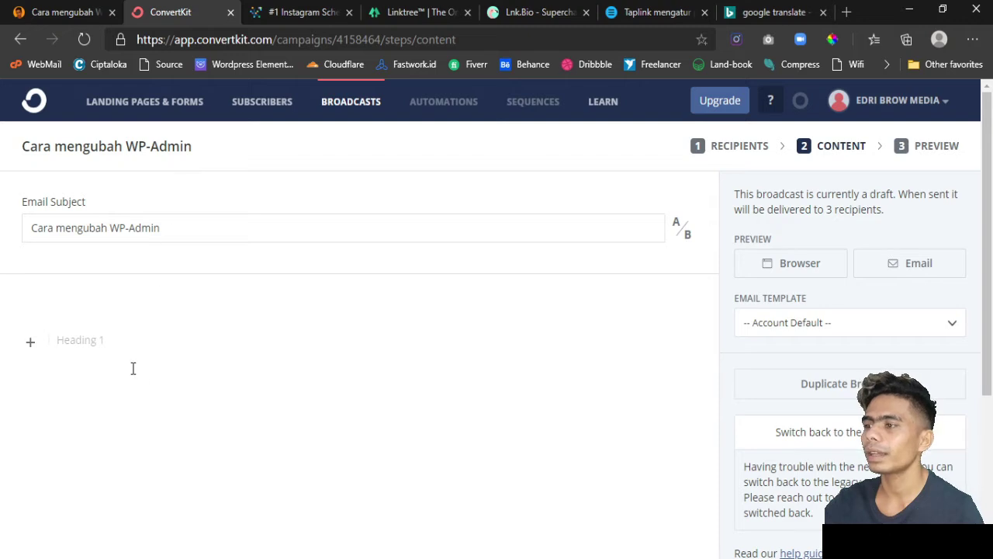
- Type 'Beginilah cara mengubah WP-Admin' as the opening line and start a new line
type("Beg")
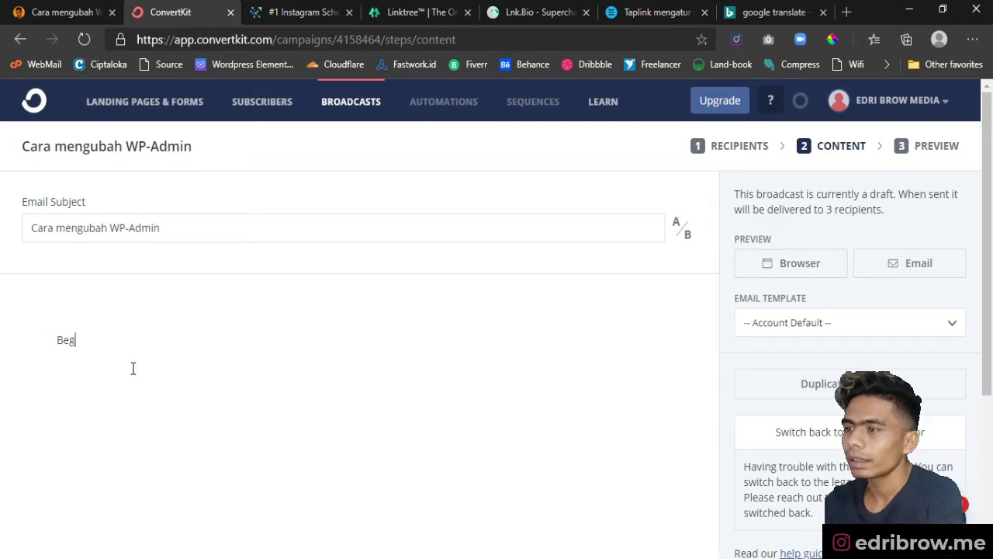
type("inilah ar")
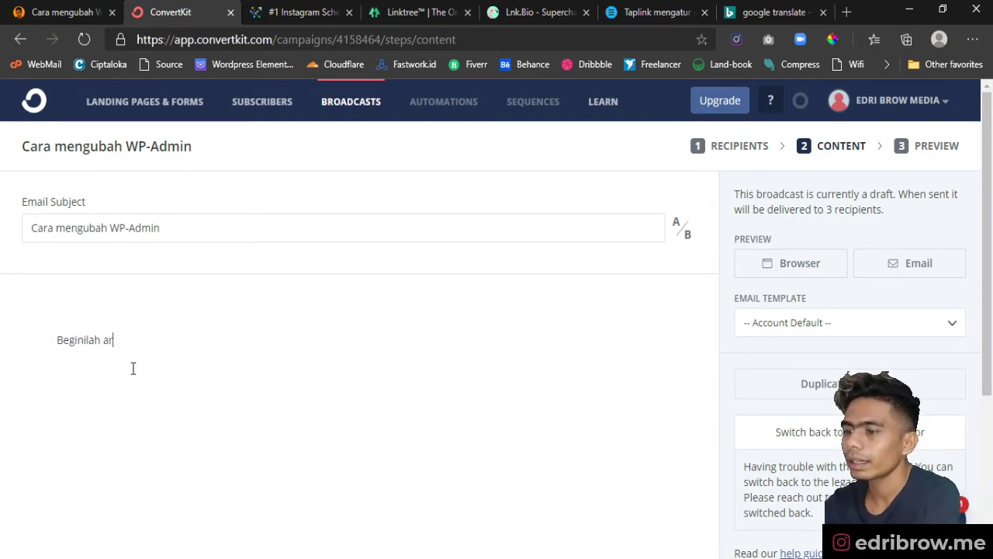
key("BackSpace")
type("cara")
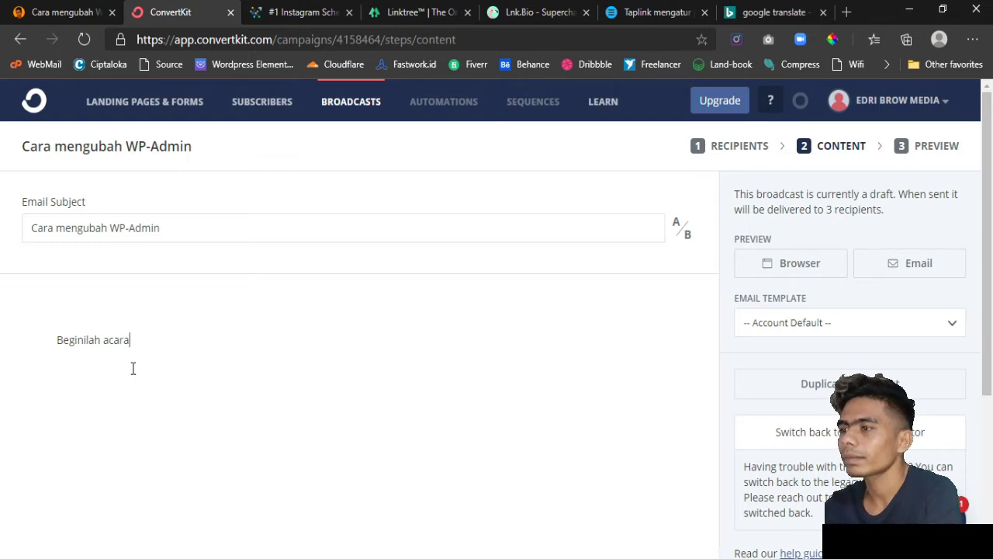
key("BackSpace")
key("BackSpace")
key("BackSpace")
key("BackSpace")
key("BackSpace")
type("cara en")
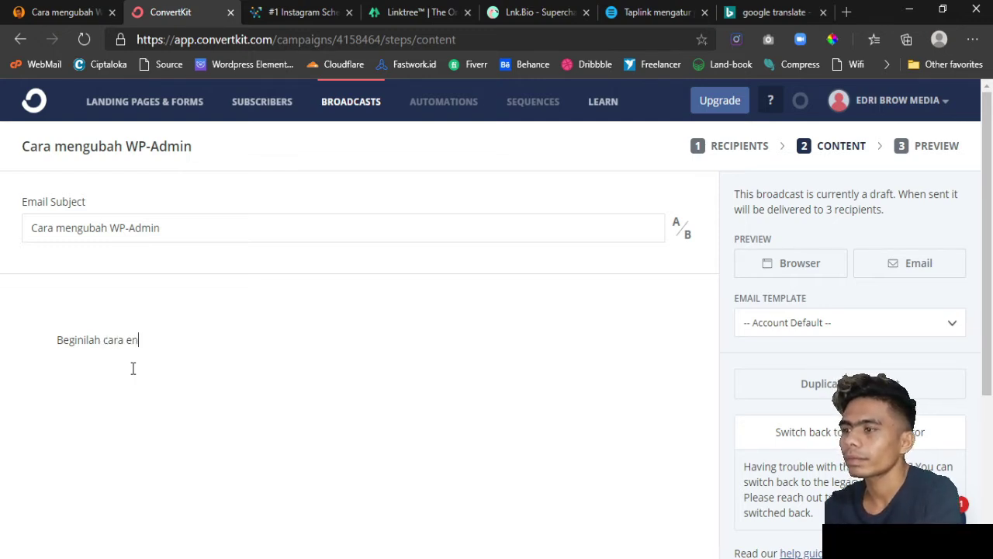
key("BackSpace")
key("BackSpace")
type("mengubah")
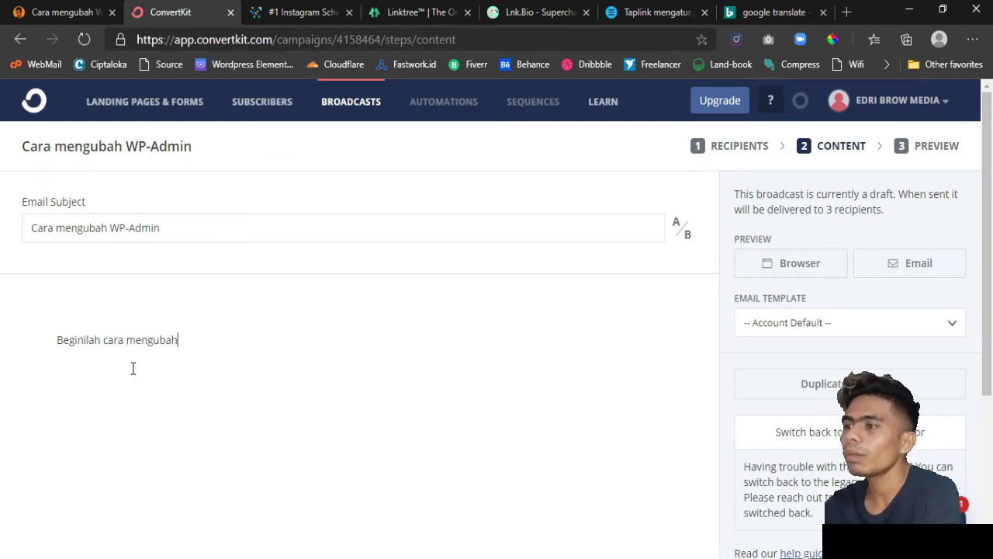
type(" WP-")
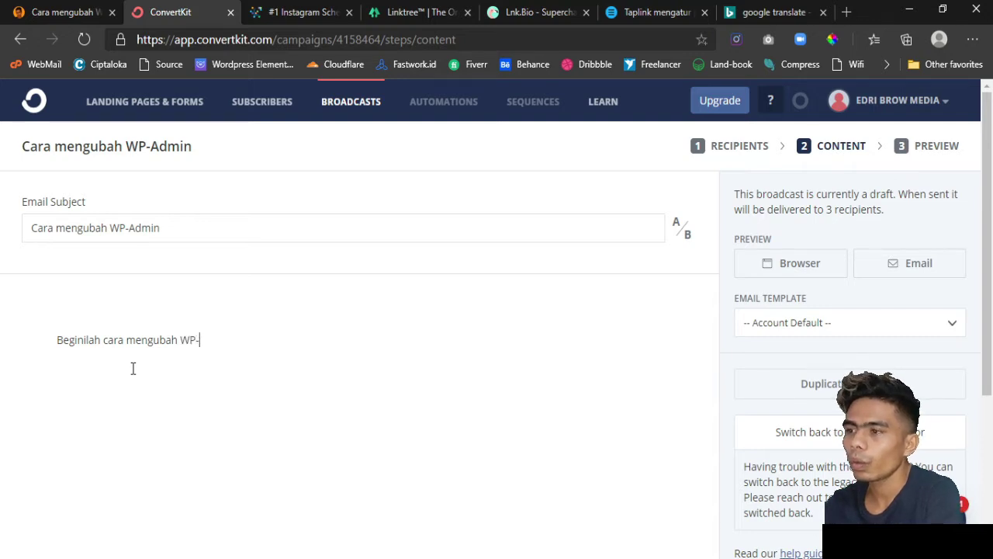
type("Admin")
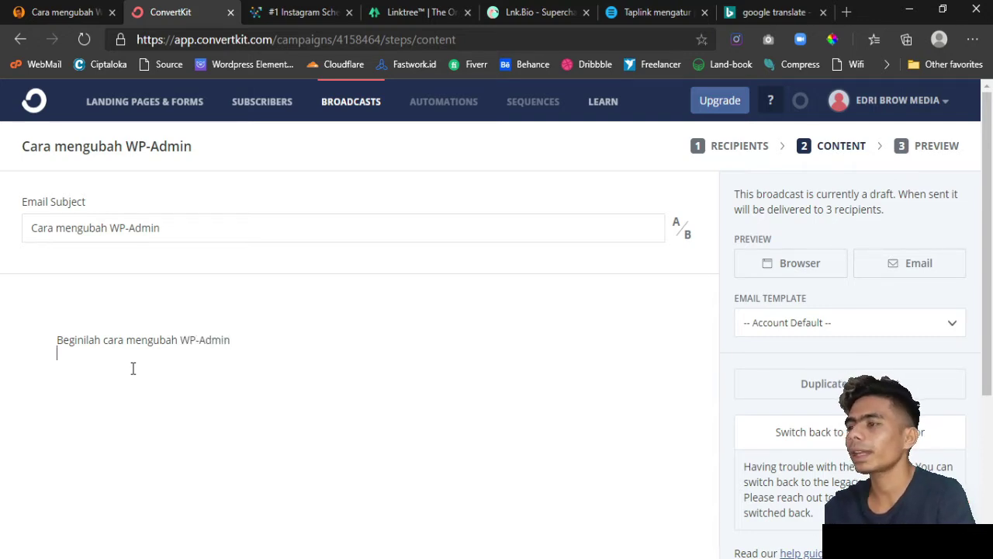
key("Return")
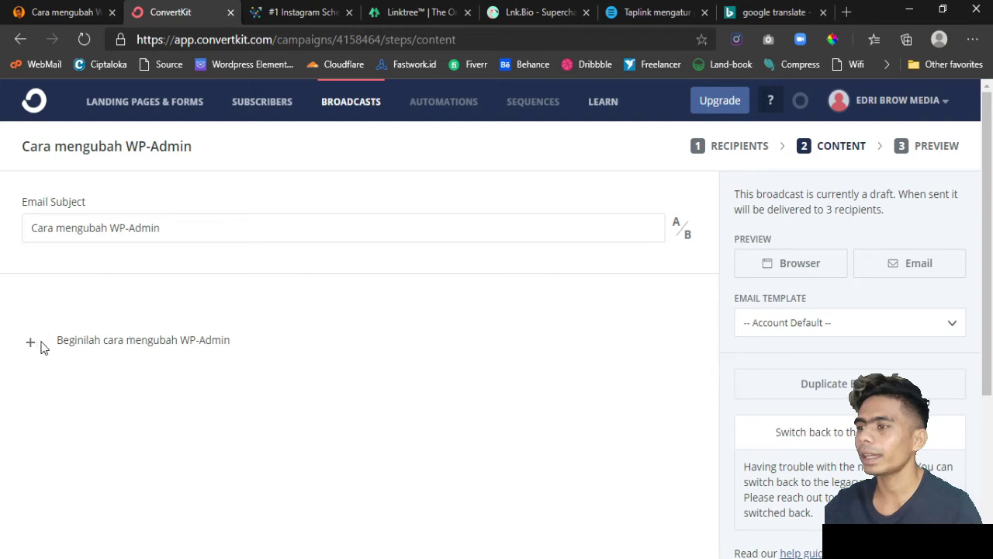
- Make the opening line 'Beginilah cara mengubah WP-Admin' bold with a larger font size
left_click(31, 344)
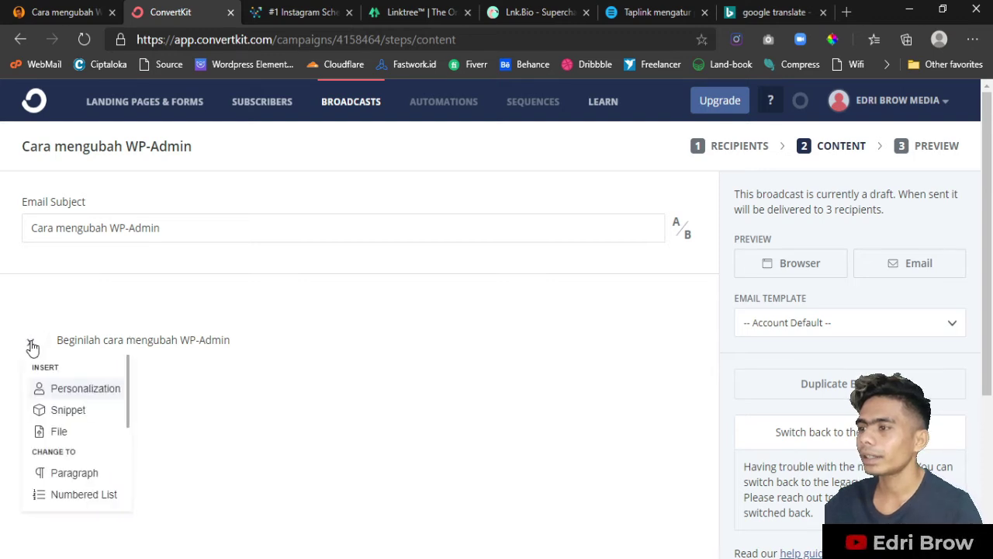
left_click(124, 339)
triple_click(253, 339)
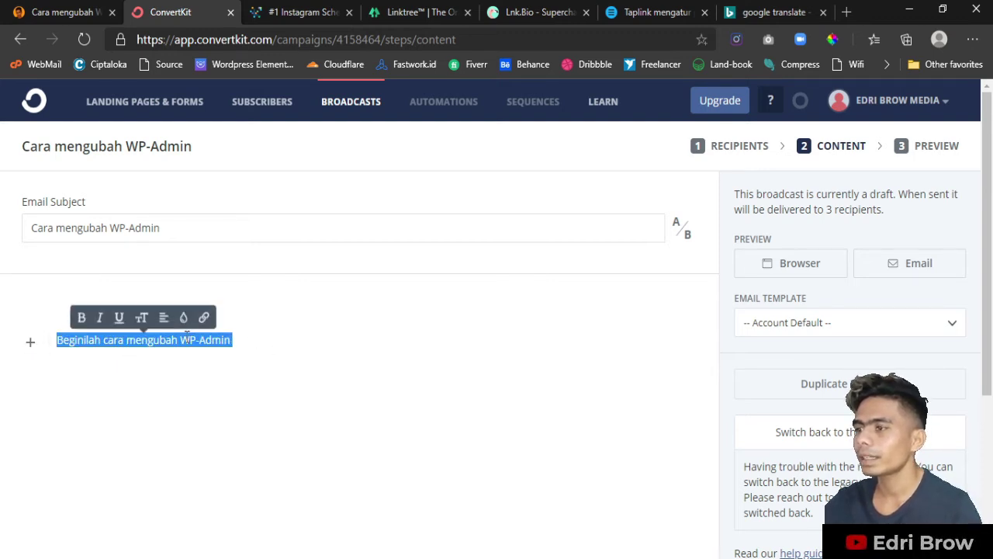
left_click(82, 316)
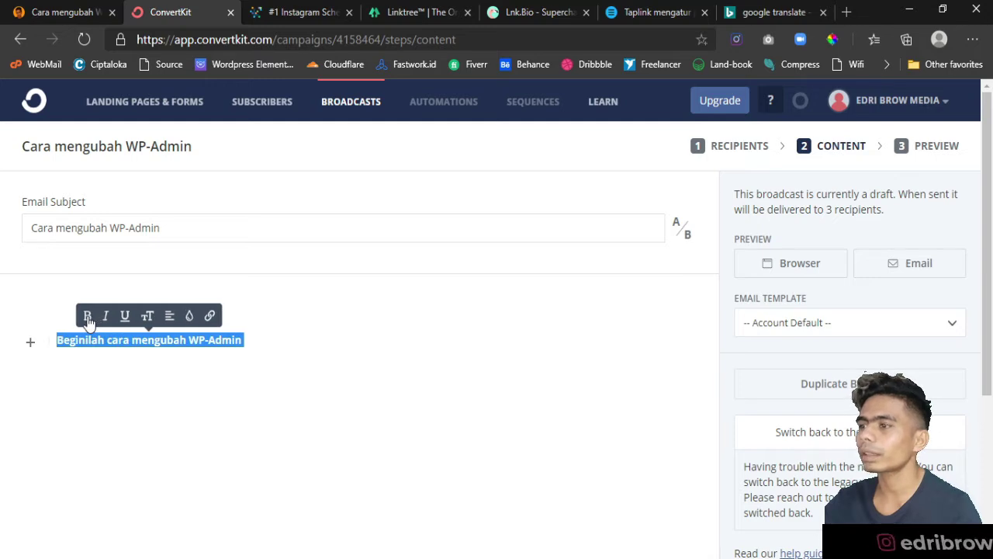
left_click(147, 320)
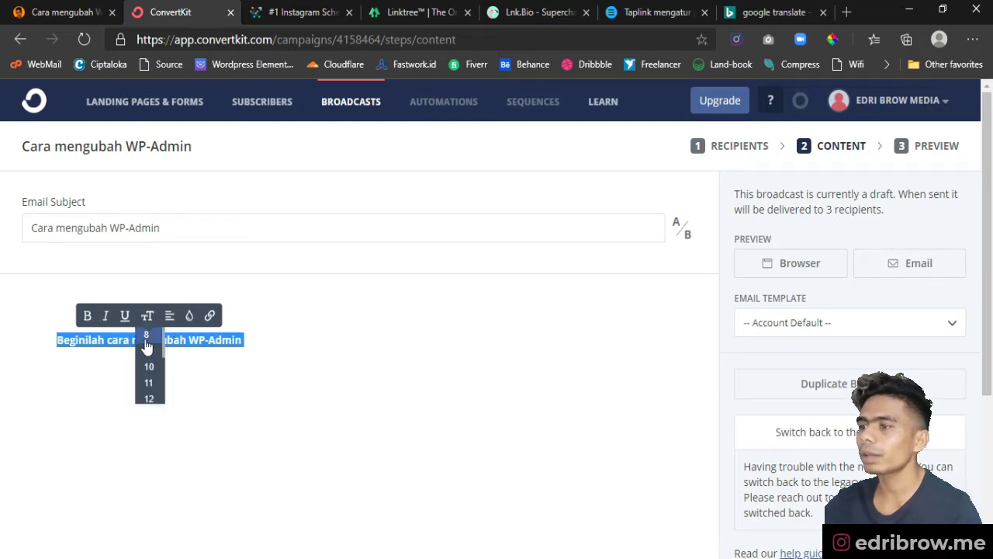
scroll(147, 372, "down", 3)
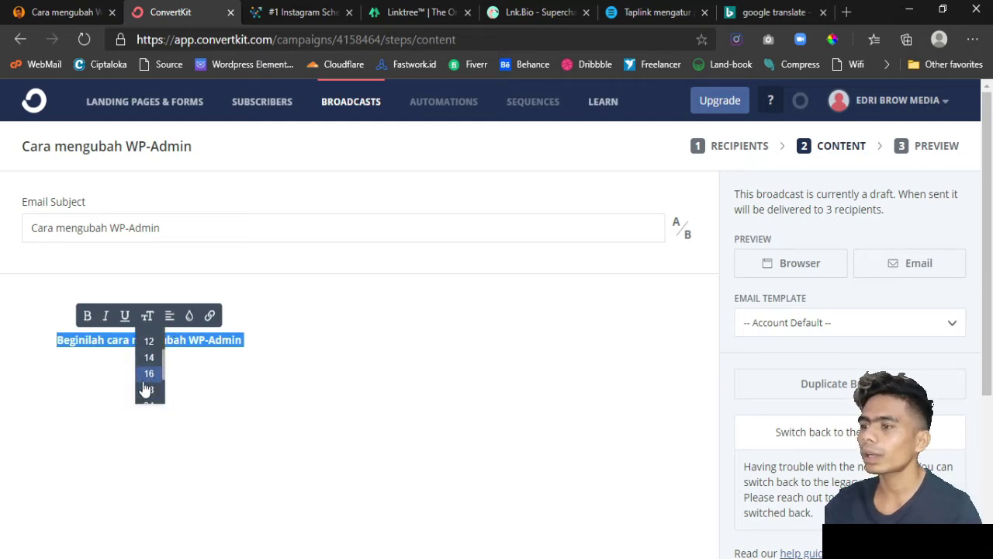
left_click(144, 381)
left_click(304, 349)
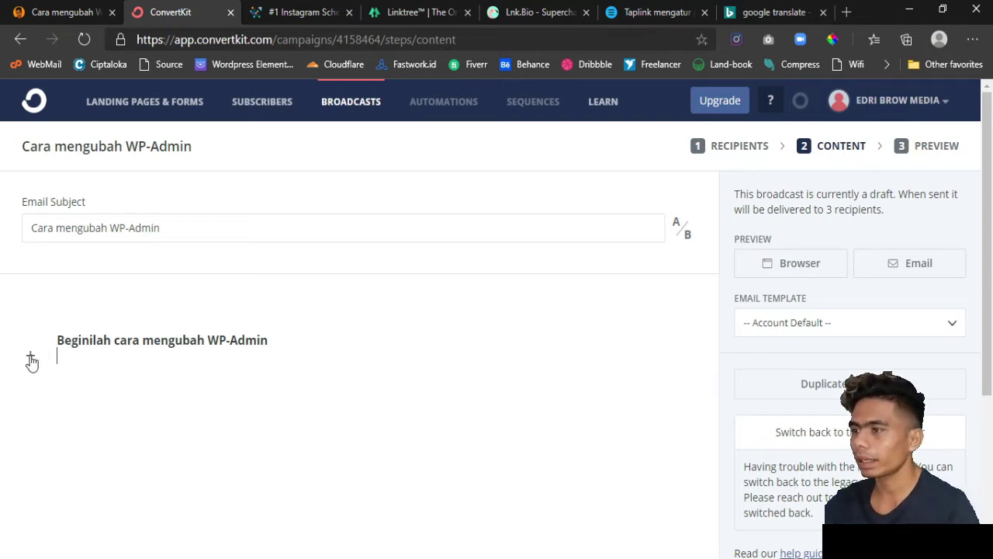
- Browse the block insert list and close it without adding anything
left_click(30, 356)
scroll(82, 451, "down", 1)
scroll(82, 450, "down", 2)
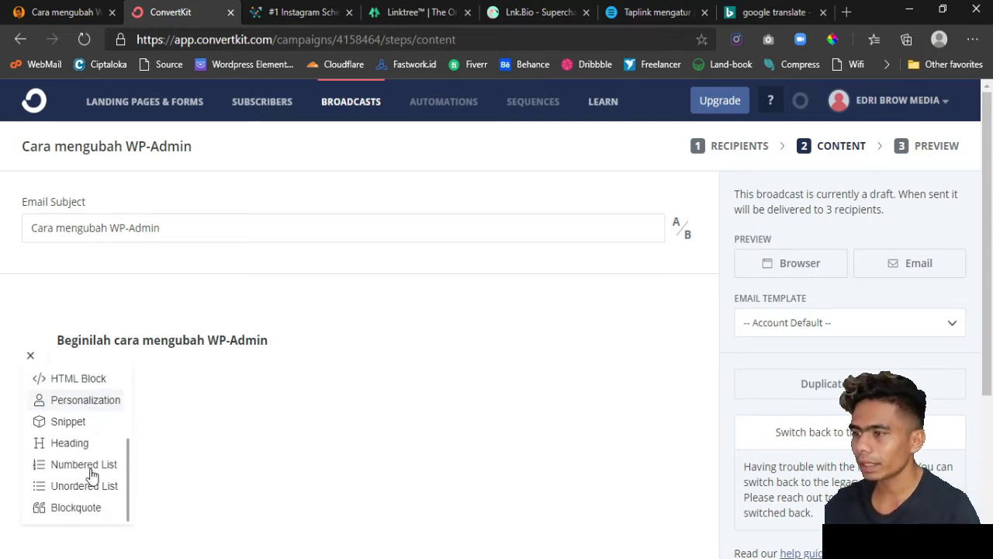
scroll(82, 470, "up", 3)
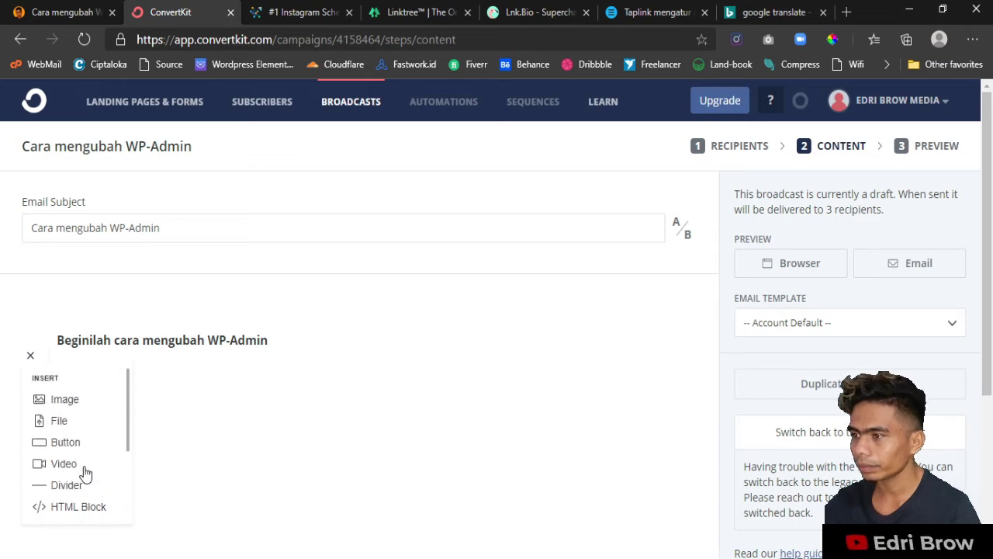
left_click(183, 384)
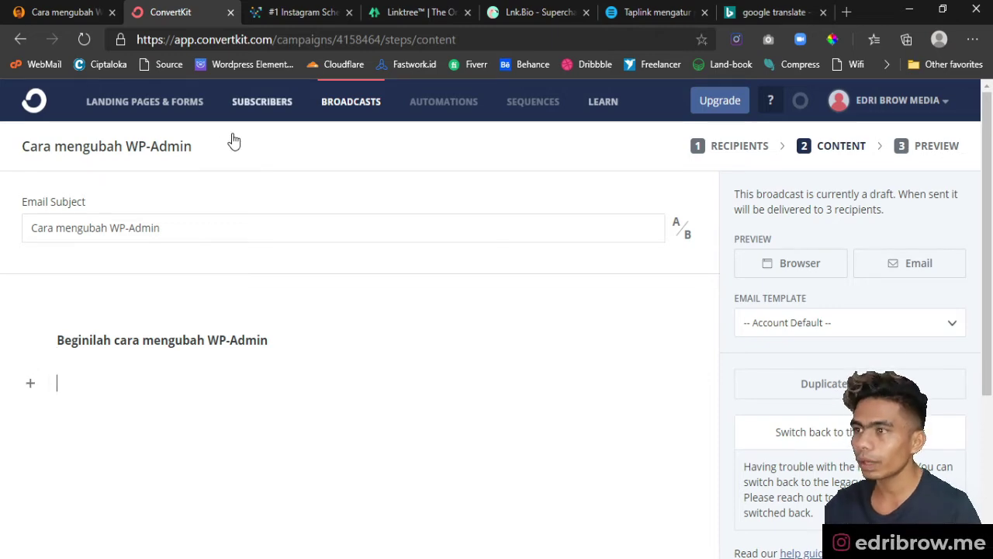
- Copy the article's intro paragraph and paste it as a normal paragraph under the bold line
left_click(62, 11)
scroll(266, 331, "up", 1)
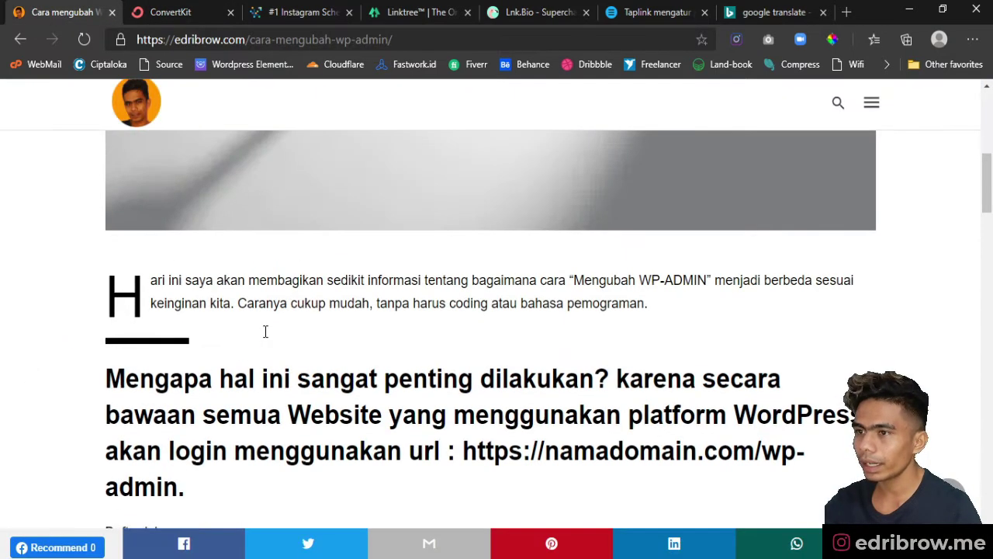
left_click_drag(113, 287, 680, 299)
key("ctrl+c")
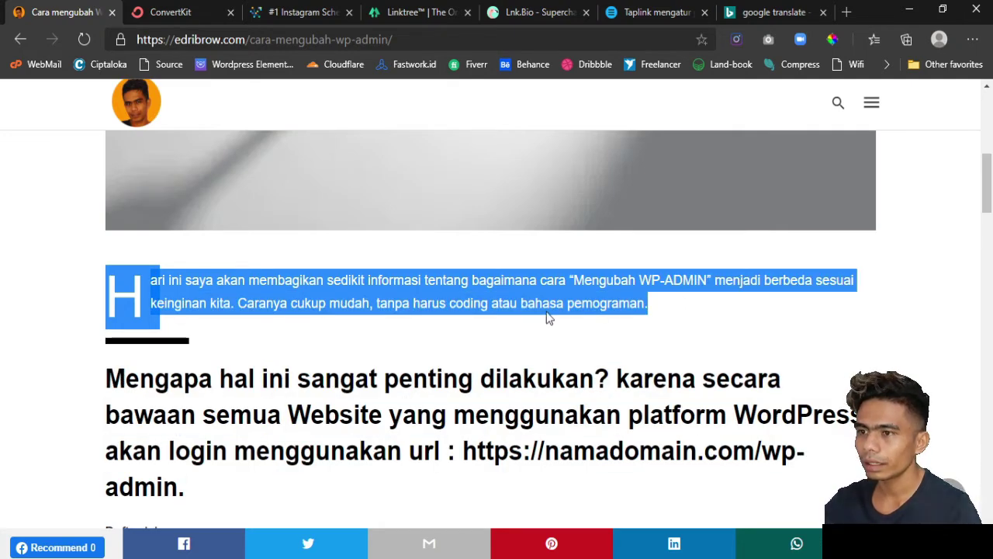
left_click(178, 17)
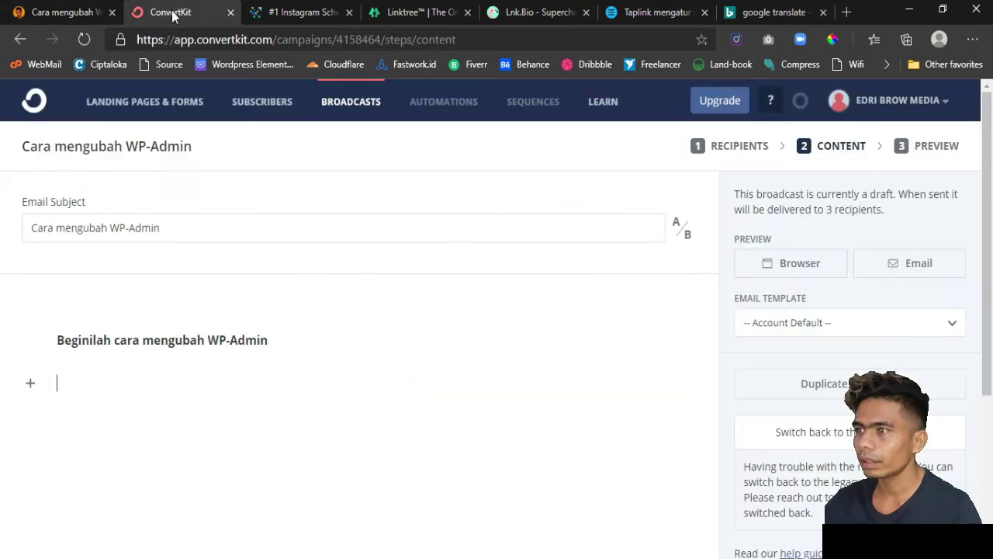
key("ctrl+v")
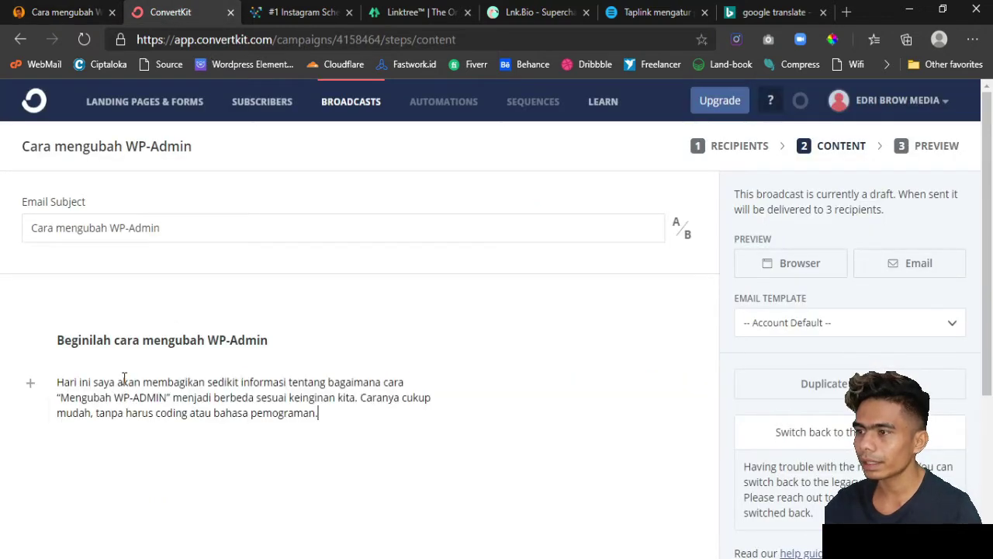
scroll(75, 392, "down", 2)
left_click(59, 249)
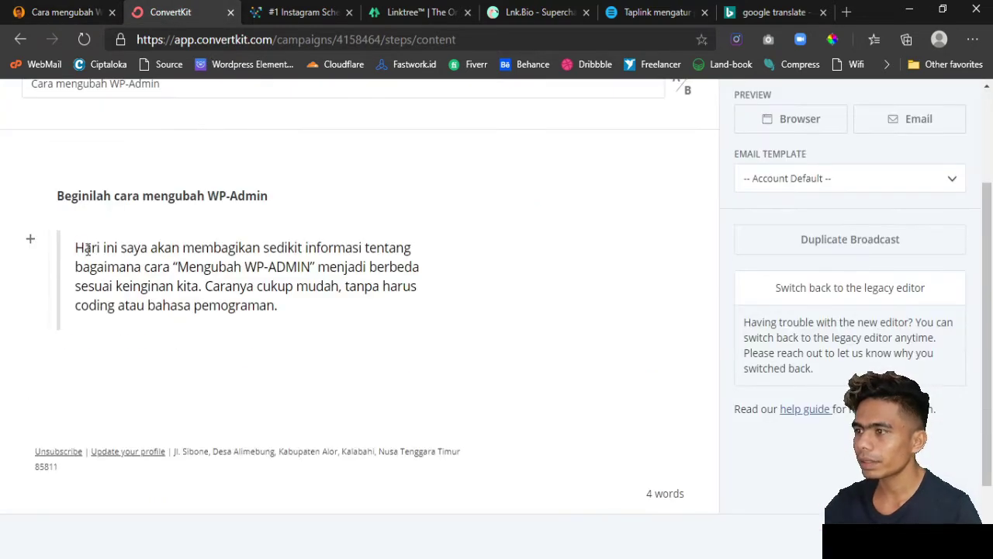
key("BackSpace")
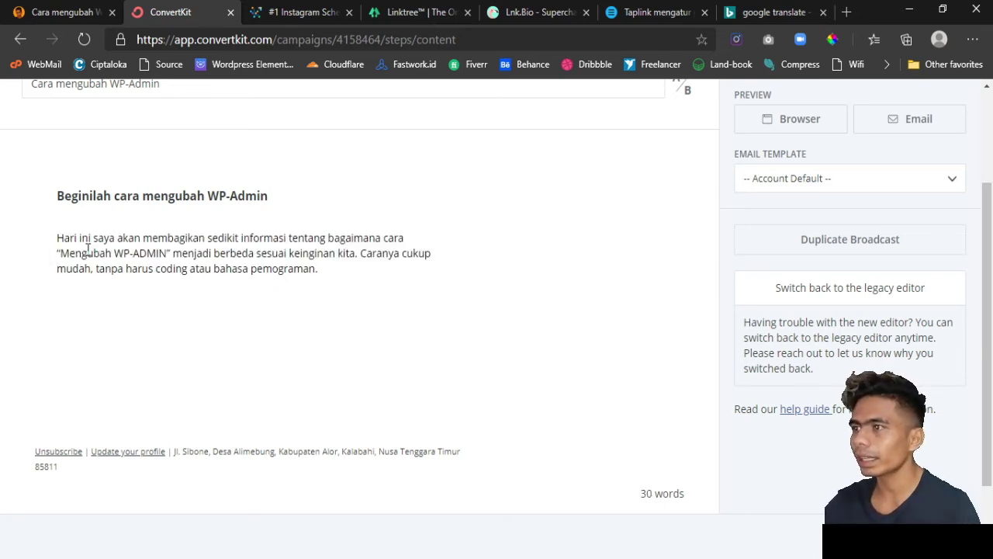
left_click(59, 14)
scroll(319, 365, "down", 2)
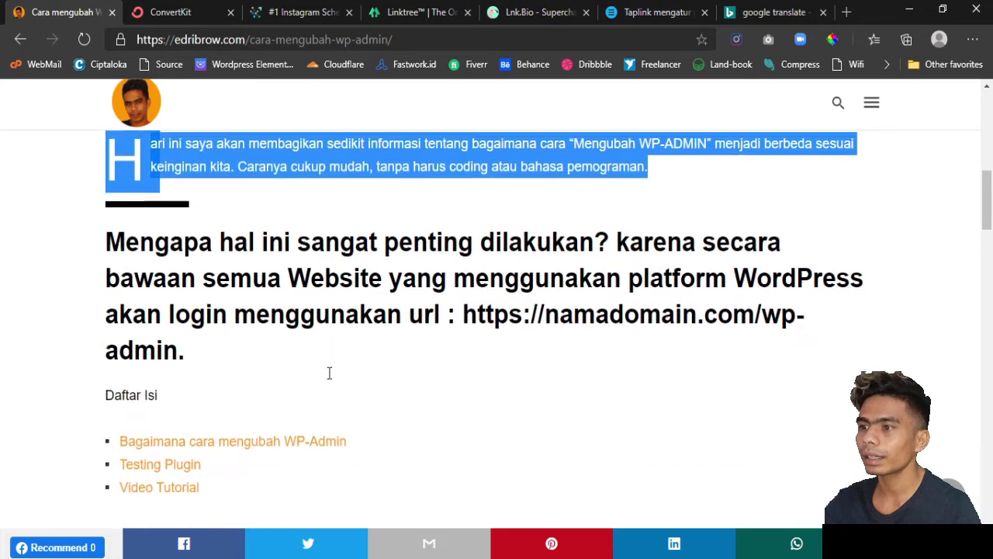
- Copy the 'Mengapa hal ini sangat penting dilakukan?' passage and paste it into the email as a blockquote
left_click_drag(107, 227, 185, 346)
key("ctrl+c")
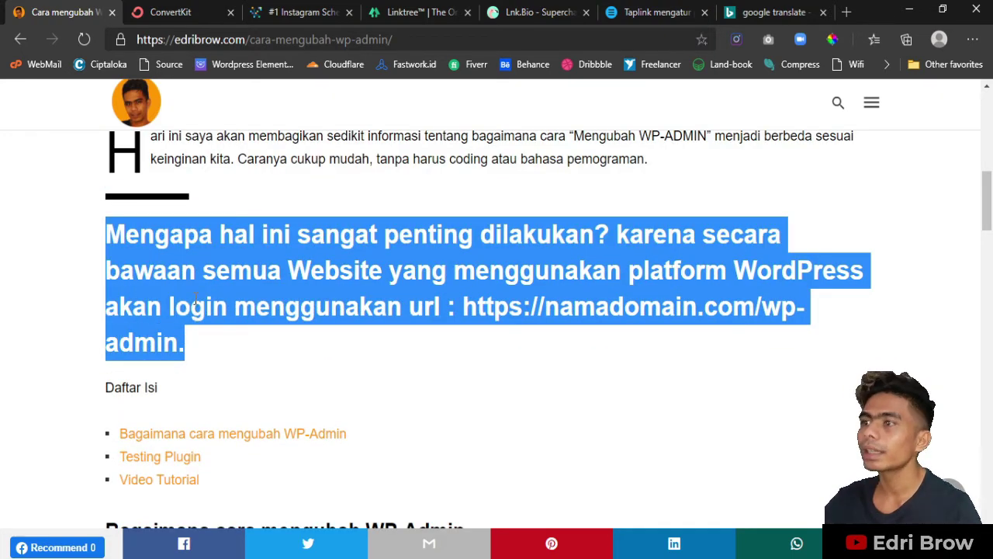
left_click(170, 12)
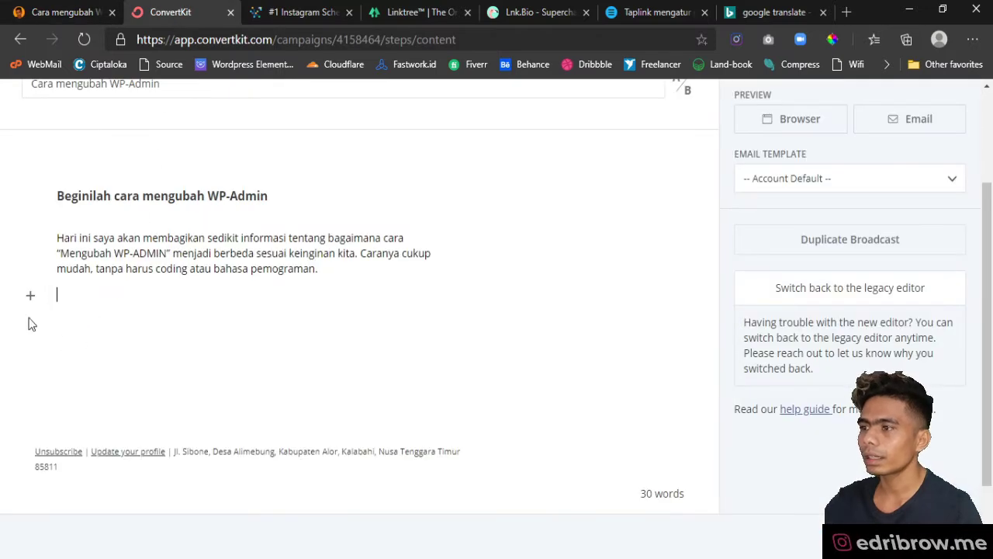
key("ctrl+v")
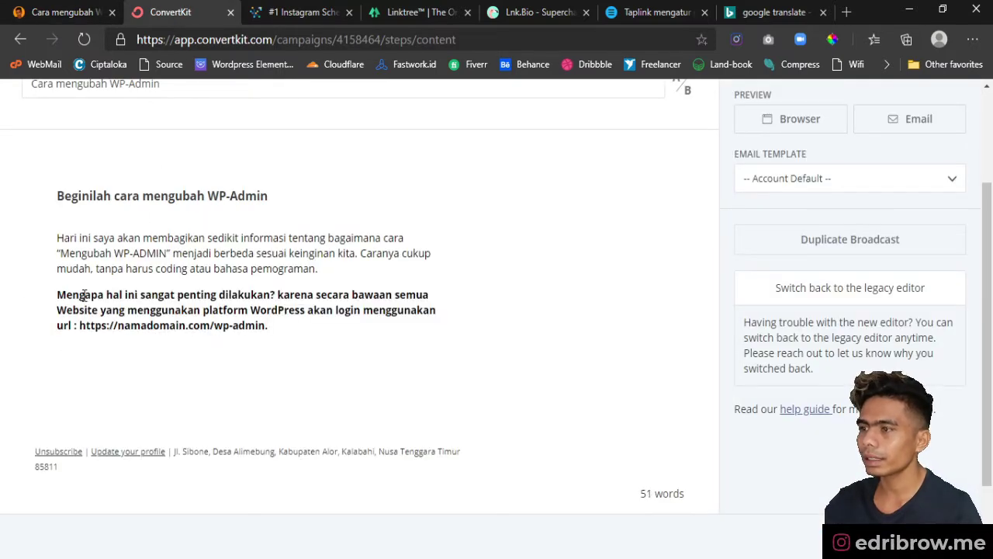
left_click(30, 298)
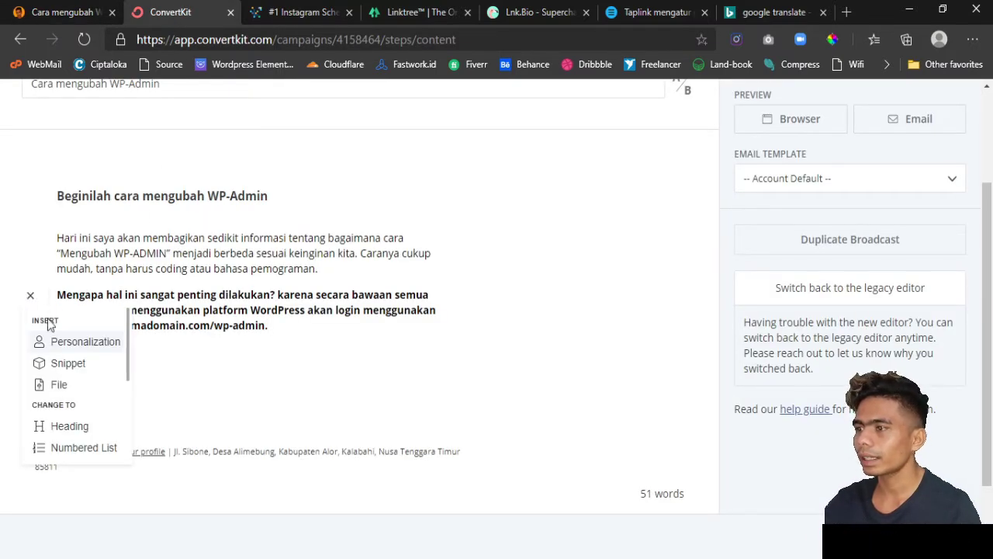
scroll(68, 388, "down", 1)
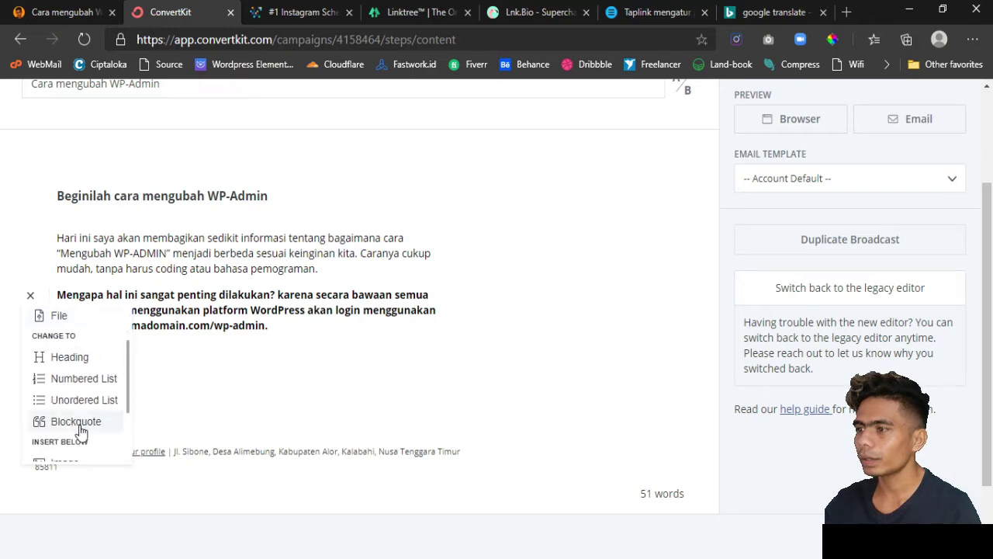
left_click(76, 421)
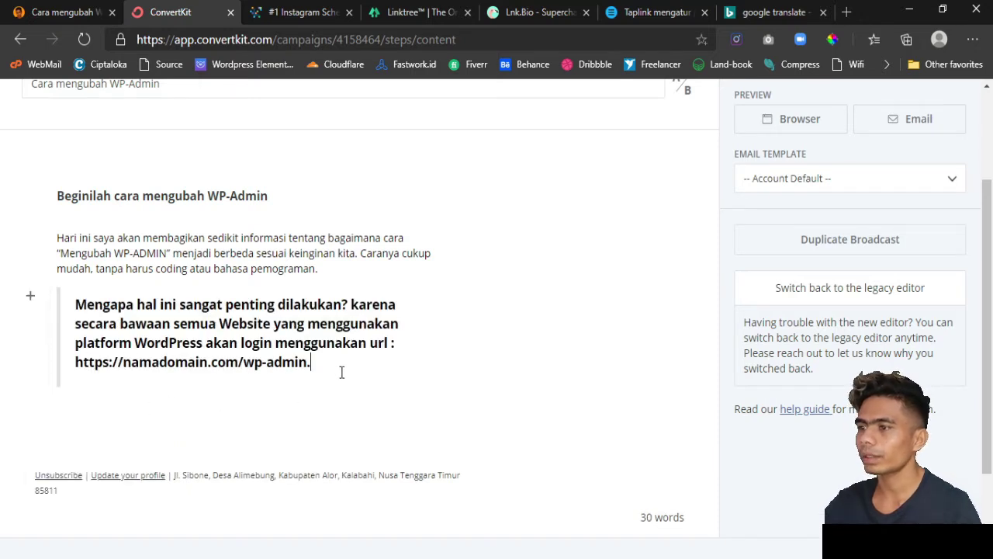
key("Return")
key("Return")
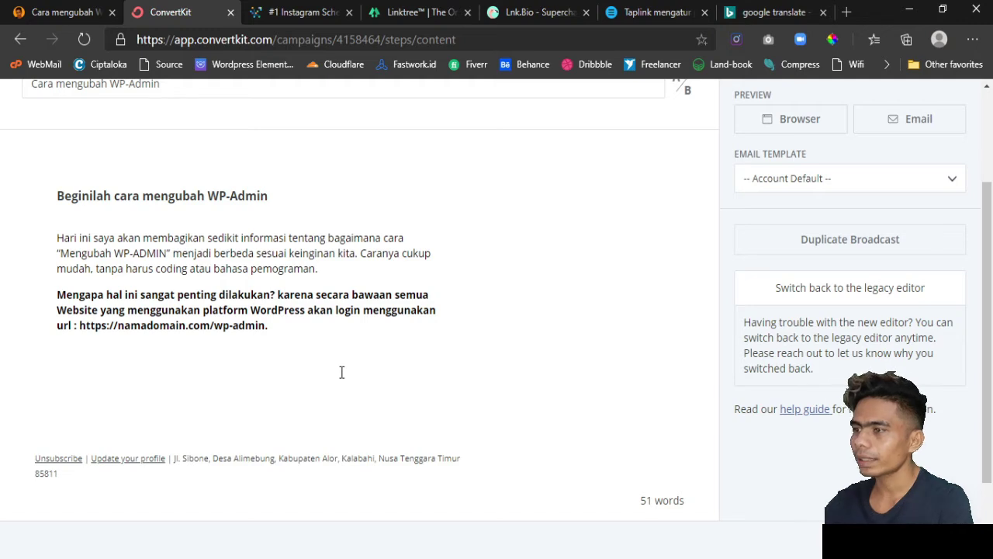
key("Return")
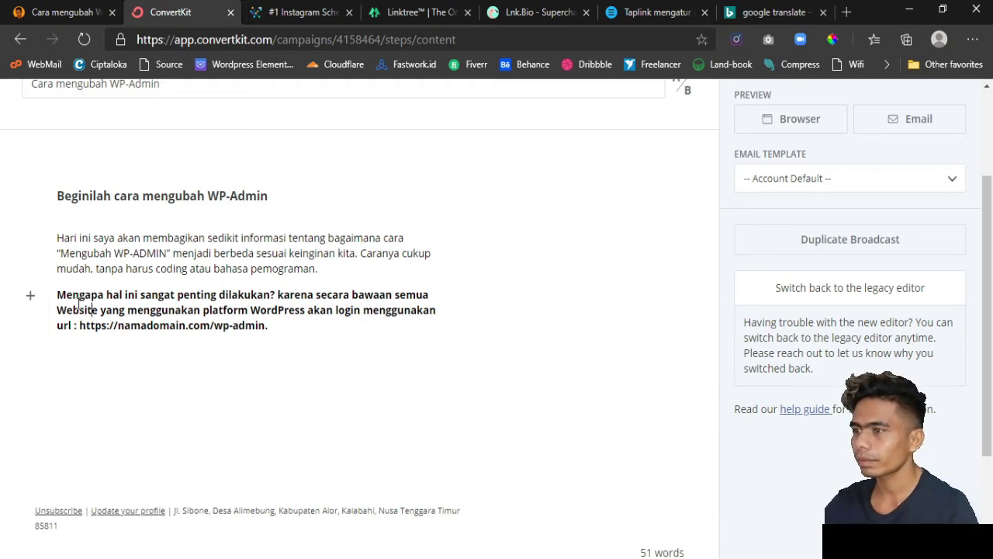
- Reapply the blockquote style to the passage and tidy the empty line below it
left_click(30, 295)
scroll(72, 419, "down", 1)
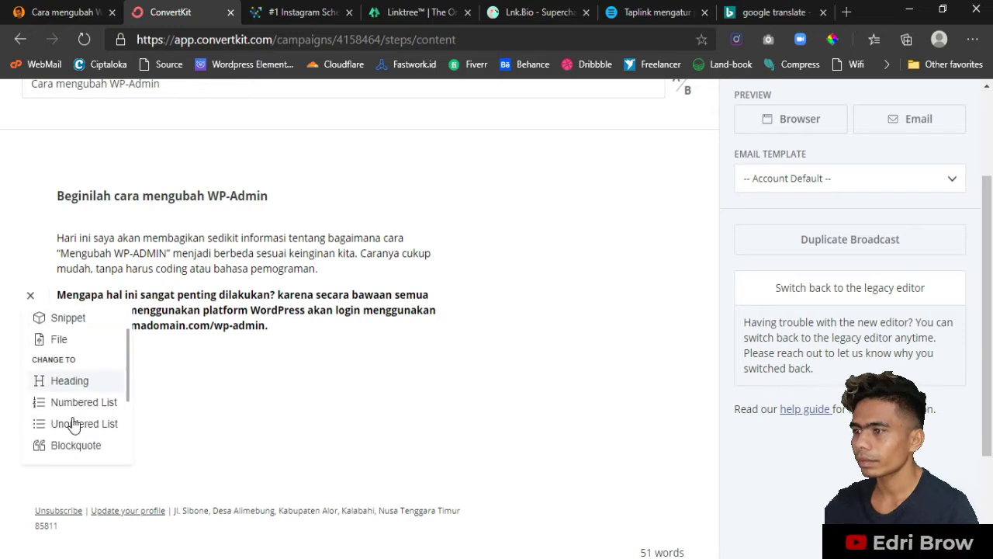
left_click(81, 445)
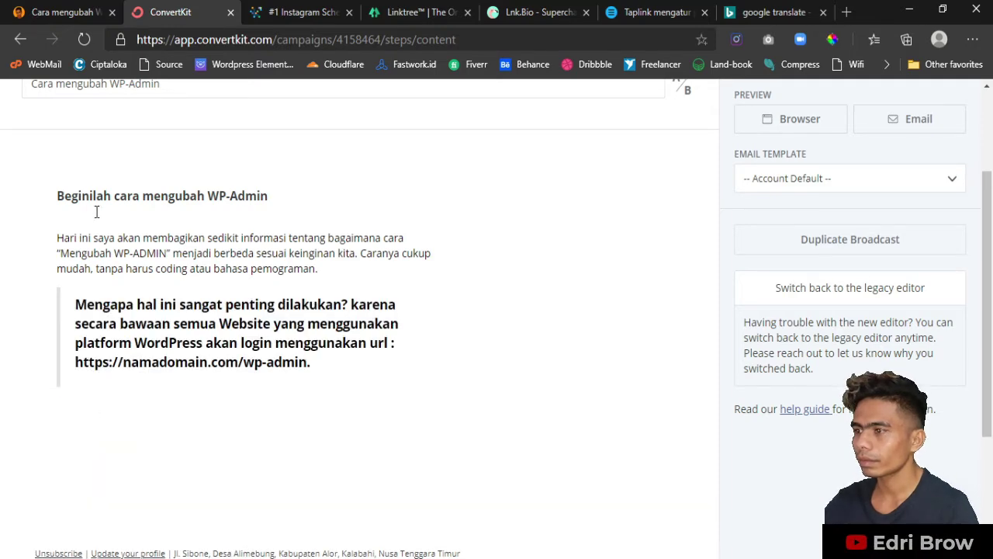
scroll(354, 302, "down", 1)
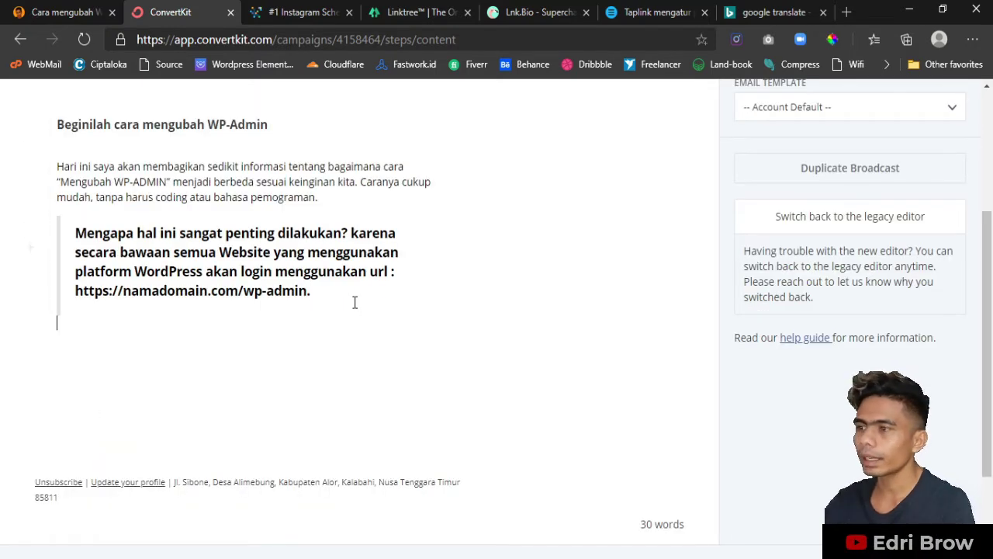
key("Return")
key("BackSpace")
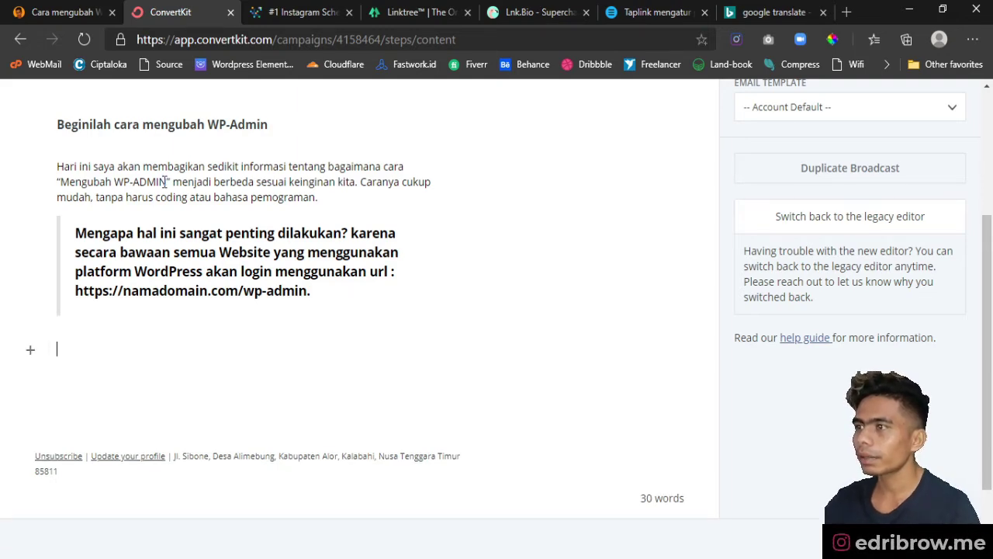
left_click(46, 21)
scroll(369, 365, "down", 3)
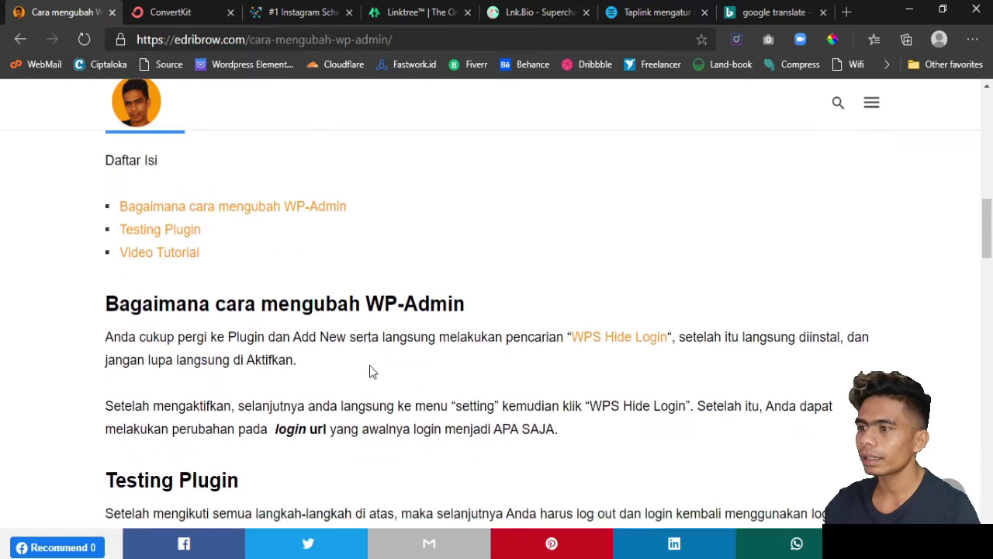
- Copy the blog's 'Bagaimana cara mengubah WP-Admin' and 'Testing Plugin' sections and paste them below the blockquote
left_click_drag(106, 309, 190, 415)
key("ctrl+c")
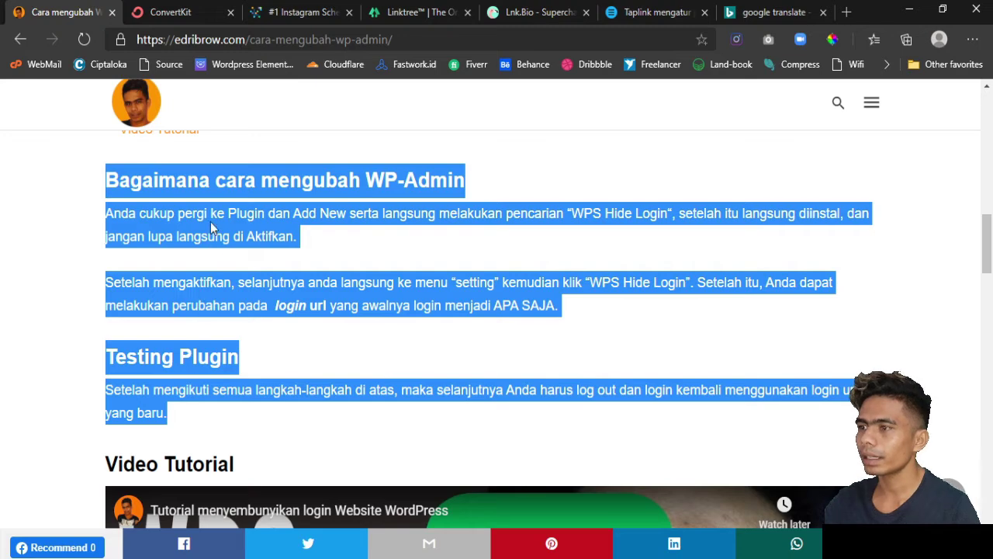
left_click(179, 14)
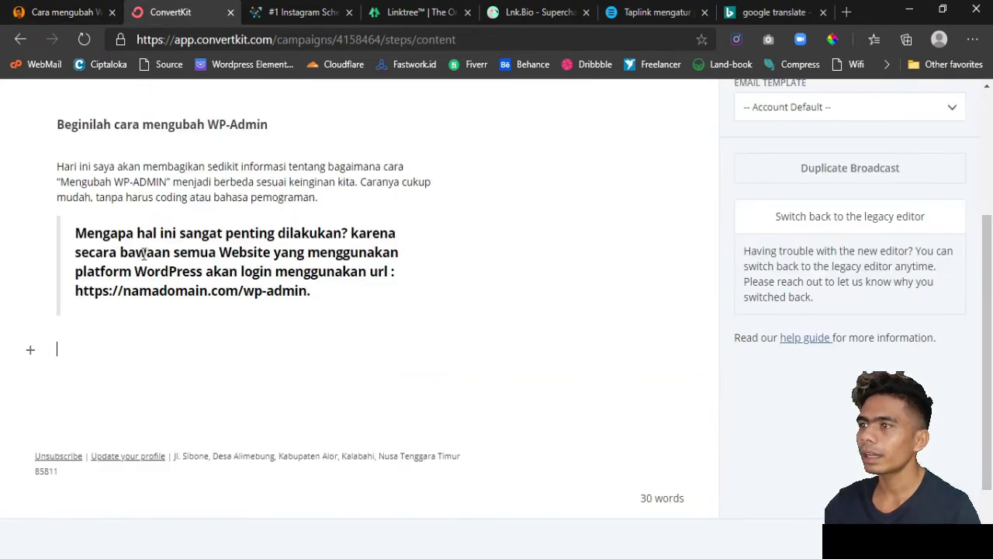
key("ctrl+v")
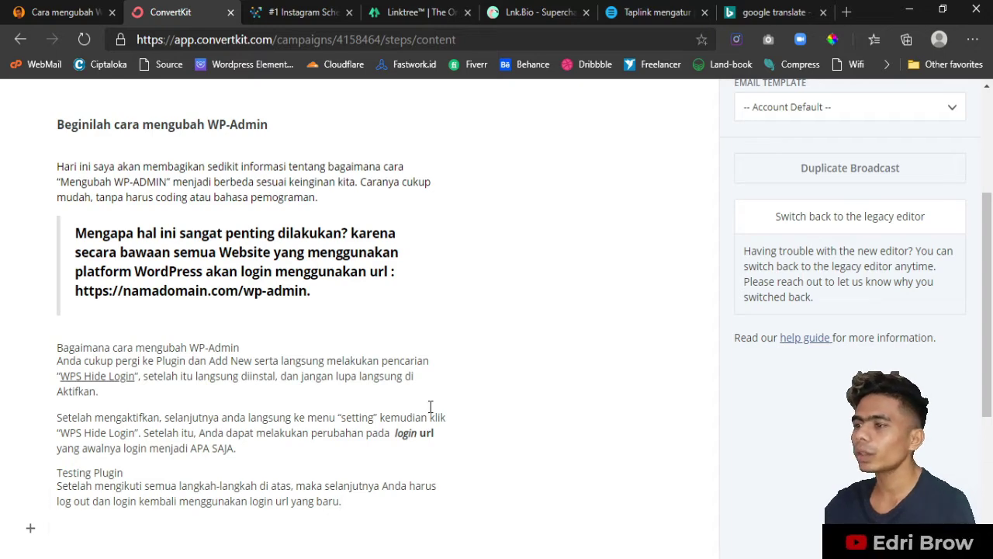
scroll(431, 407, "down", 2)
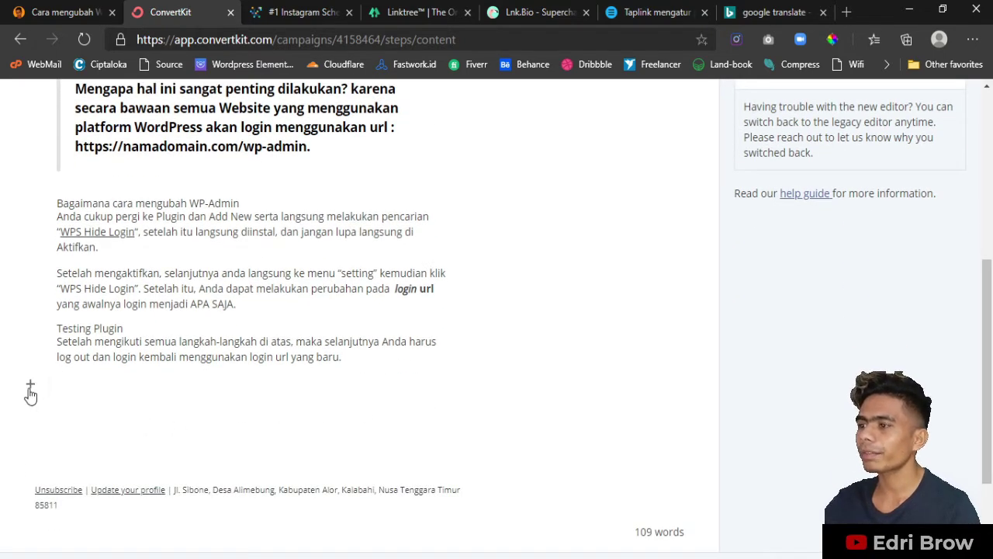
left_click(31, 388)
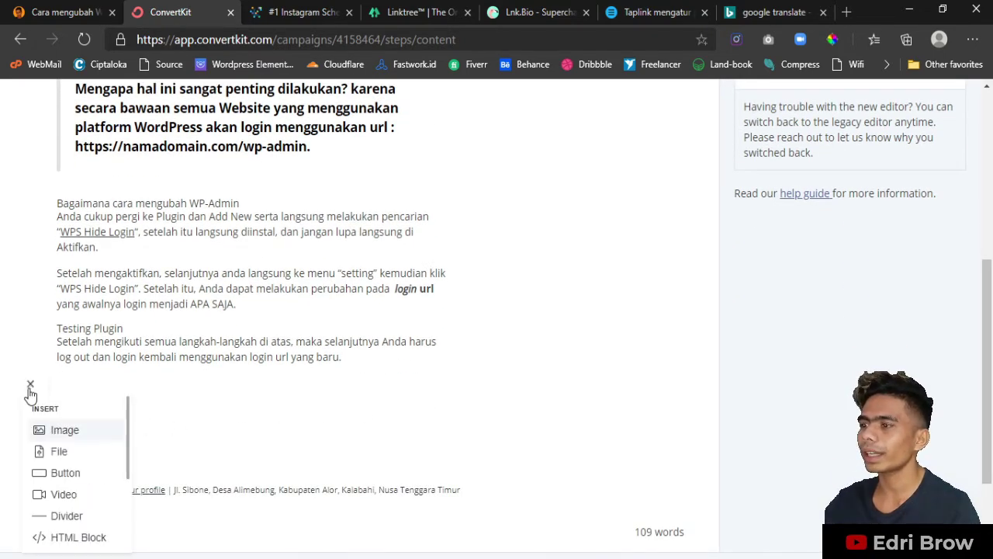
- Choose a YouTube embed block and copy the WPS Hide Login video's URL from the blog article
left_click(63, 497)
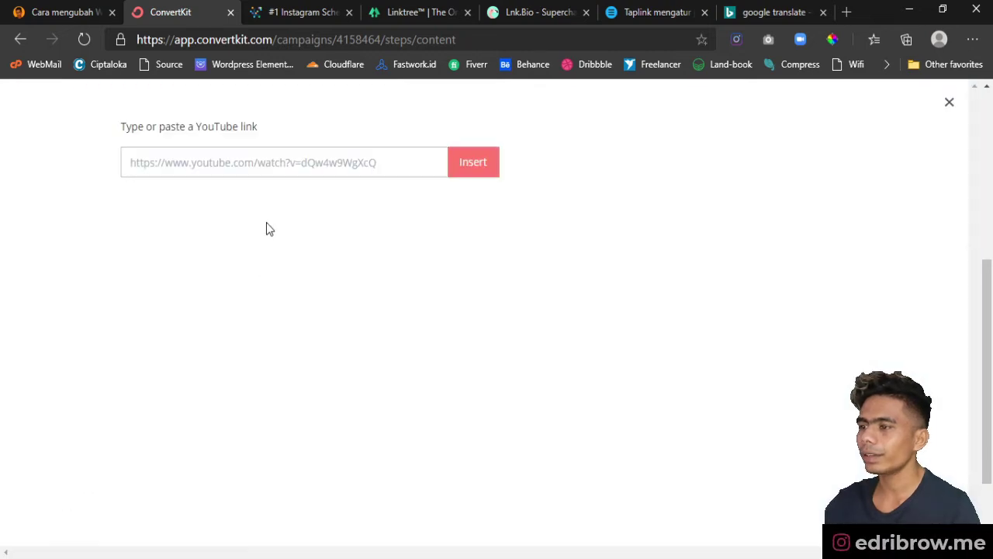
left_click(48, 13)
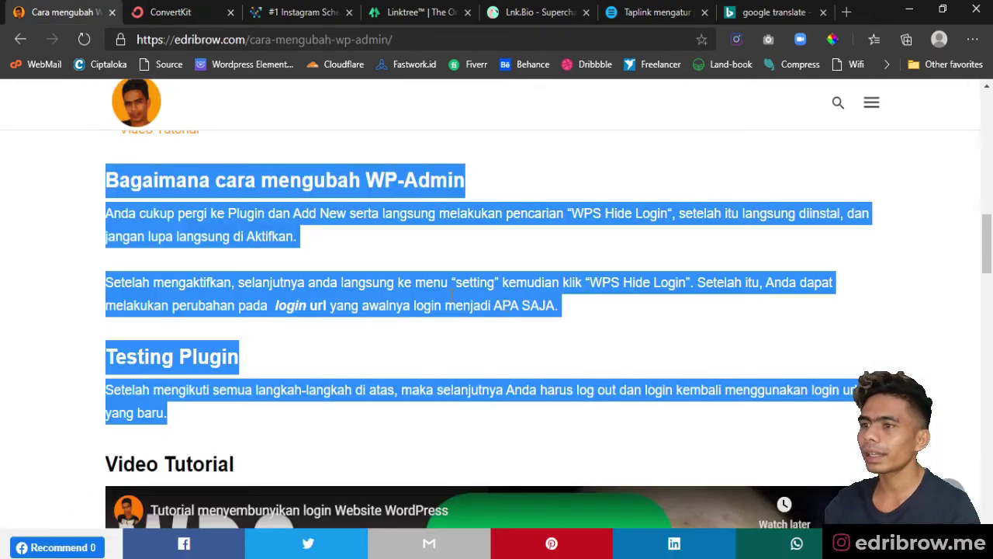
scroll(507, 306, "down", 2)
left_click(529, 306)
scroll(461, 303, "down", 3)
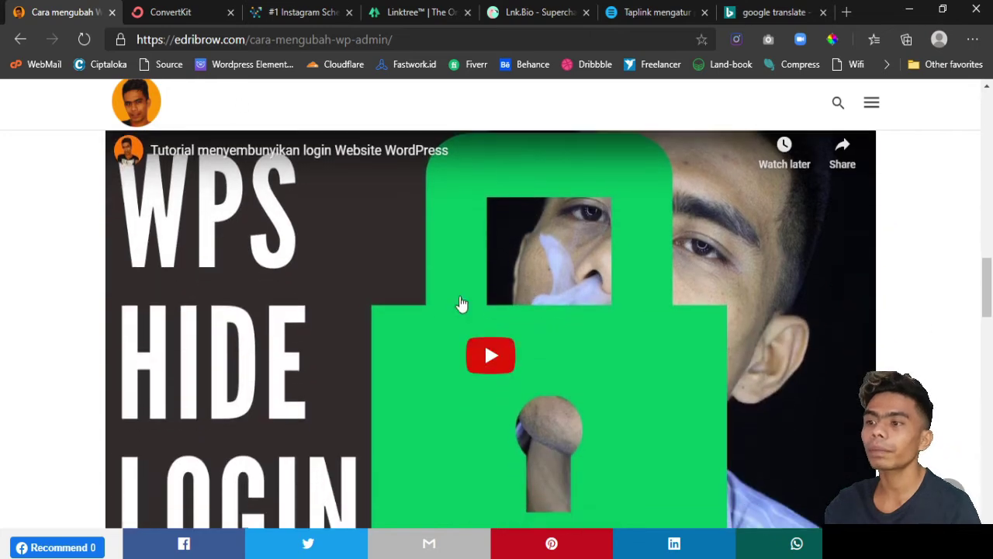
right_click(287, 270)
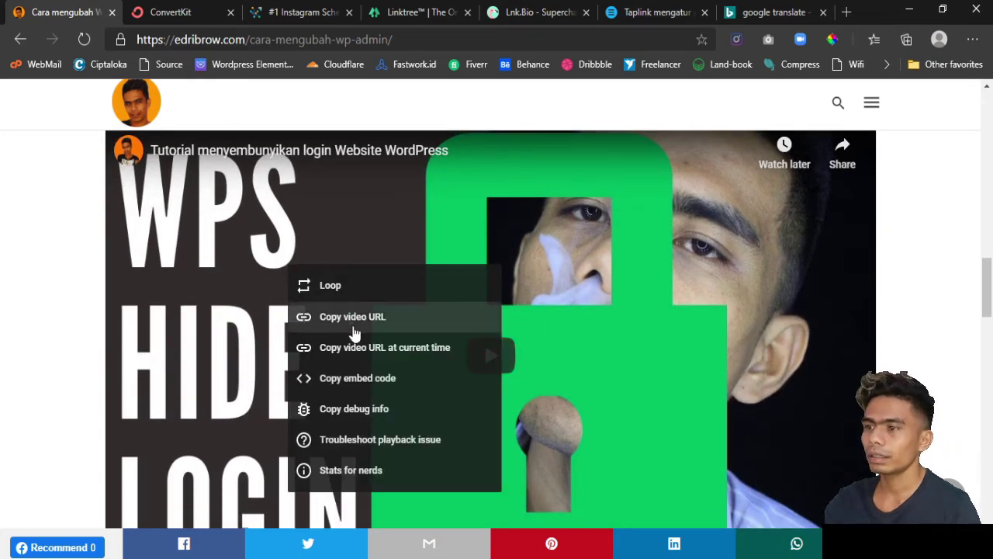
scroll(370, 361, "down", 1)
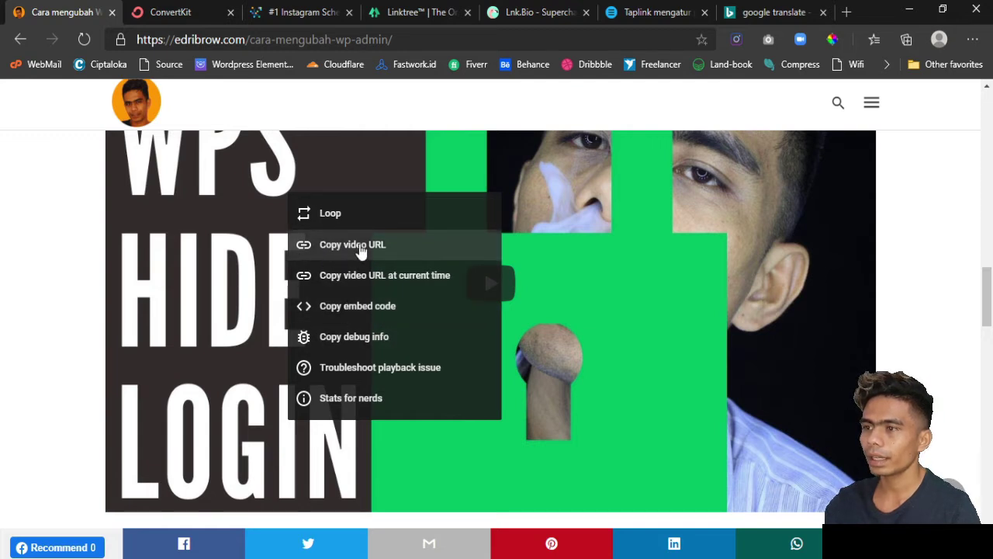
left_click(392, 249)
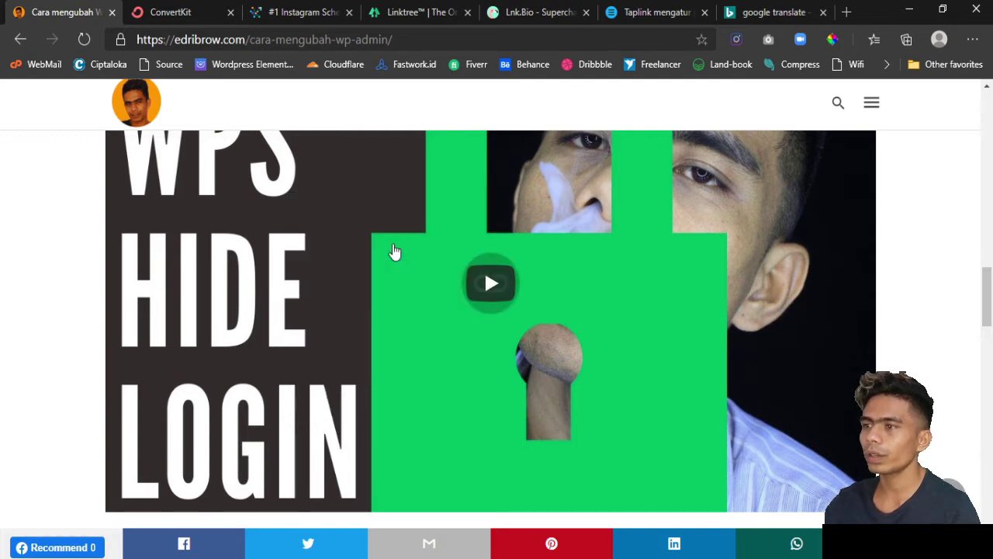
- Paste the video URL into the YouTube link field and insert the embed
left_click(158, 15)
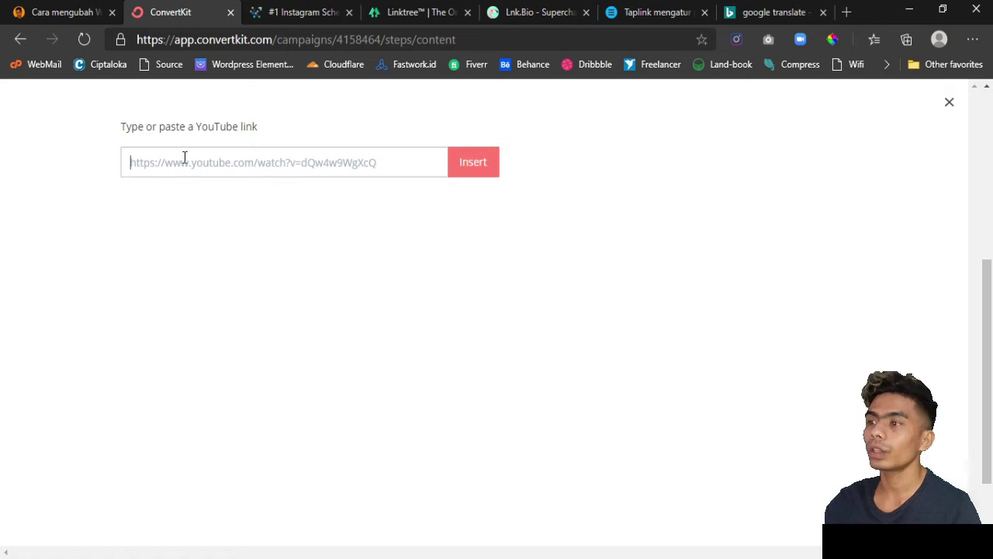
key("ctrl+v")
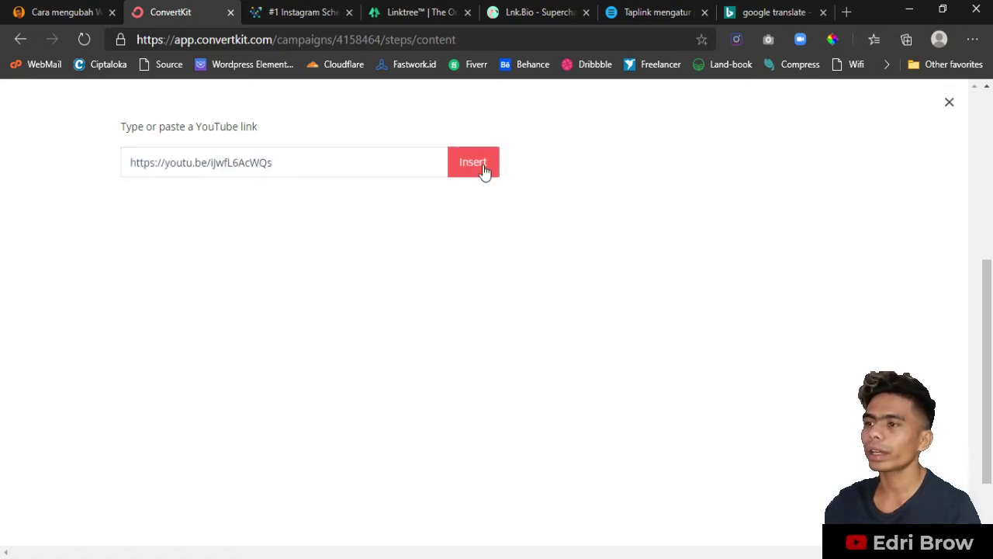
left_click(475, 163)
scroll(388, 334, "down", 5)
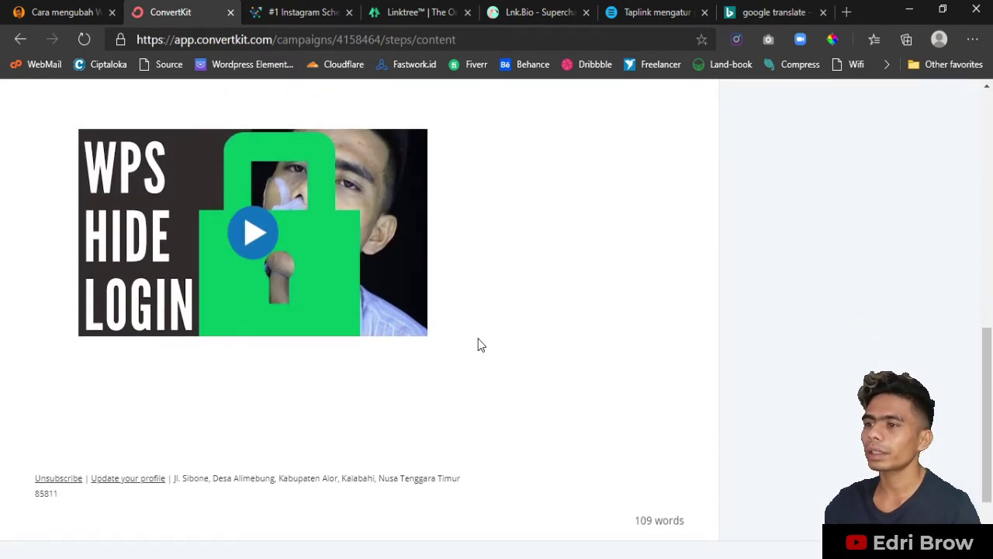
scroll(460, 326, "down", 1)
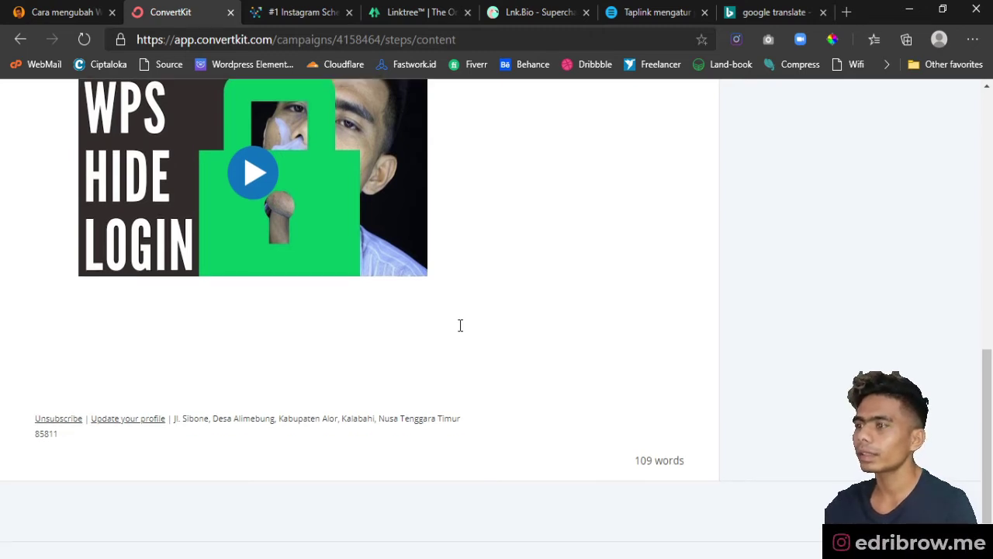
scroll(460, 326, "up", 3)
- Change the embedded video's accent colour from blue to red #be1619
left_click(95, 247)
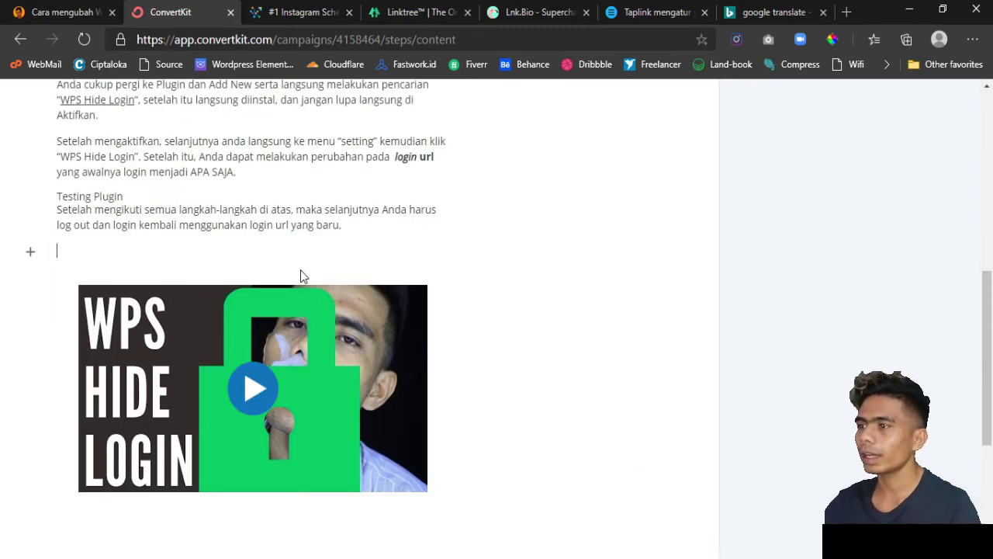
left_click(300, 270)
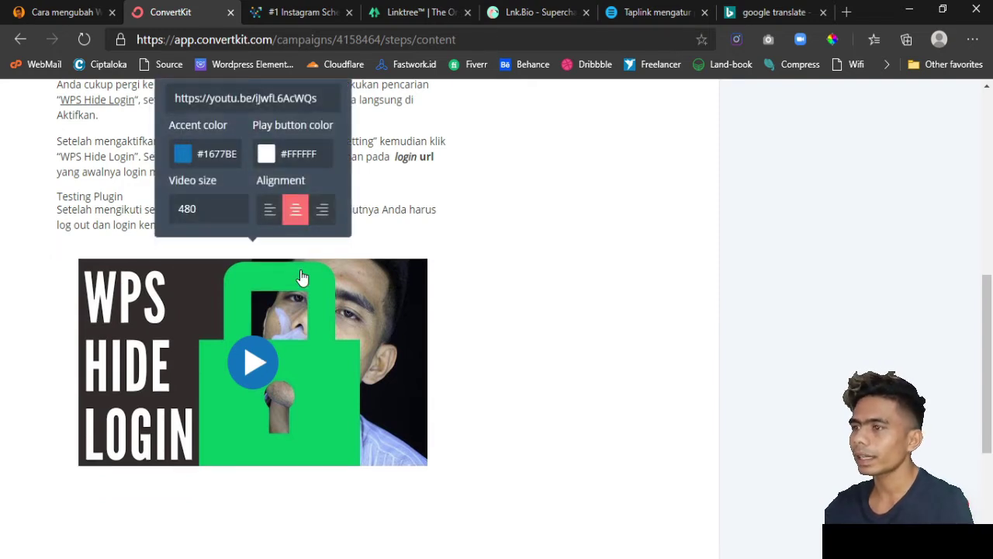
left_click(181, 155)
left_click_drag(298, 210, 301, 174)
left_click(619, 261)
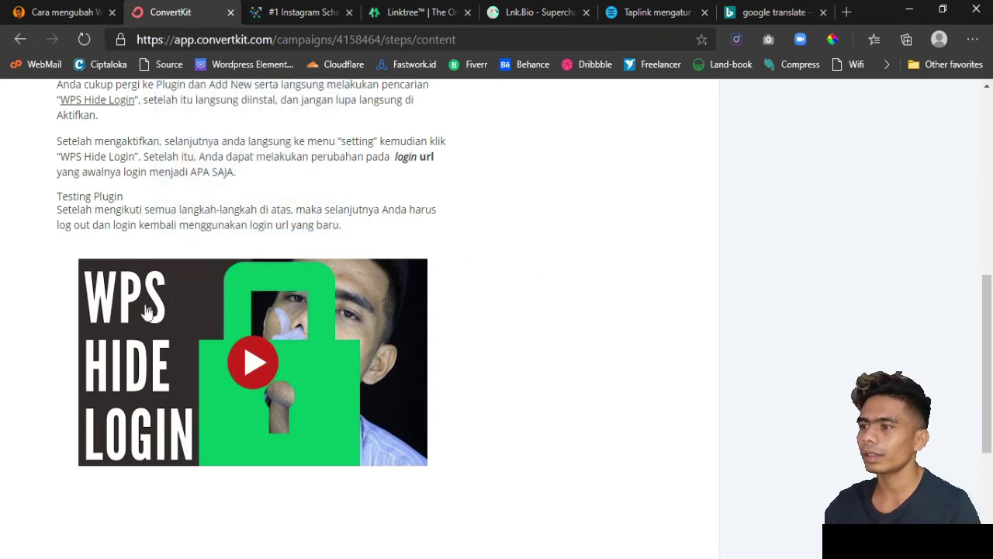
left_click(45, 306)
scroll(42, 393, "down", 1)
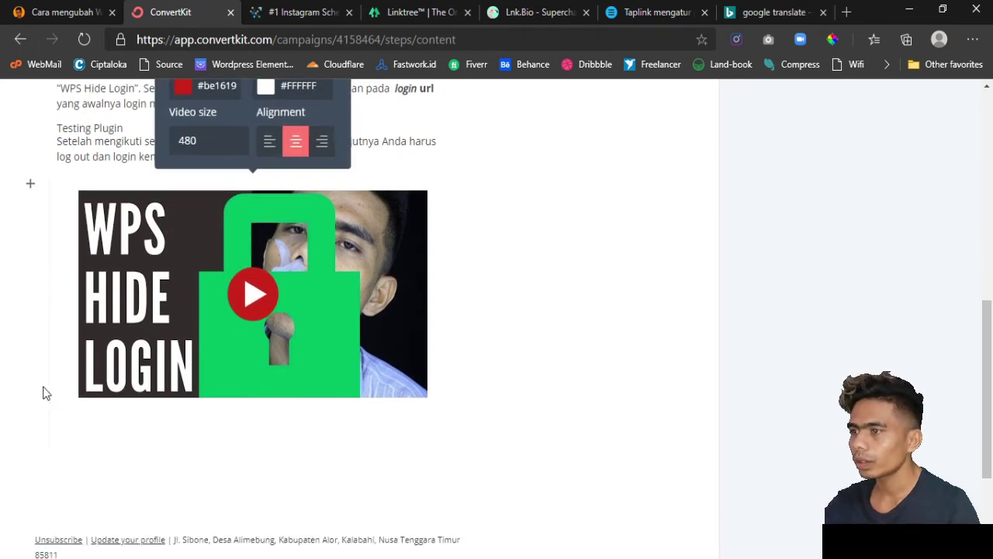
left_click(466, 344)
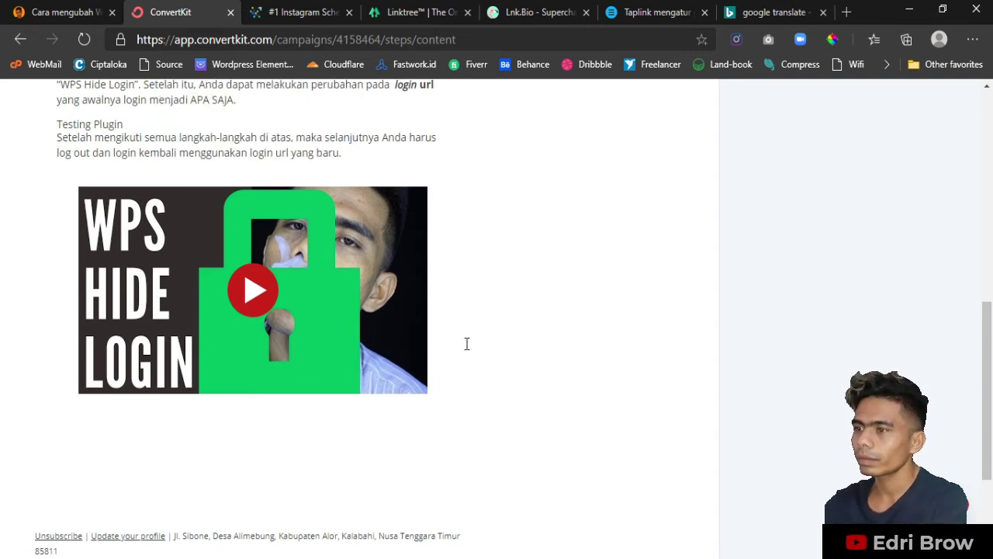
- Type 'Semoga Artikel ini bermanfaat untuk Anda' and 'Saya mempunya hadiah buat Anda' on separate lines below the video
key("Return")
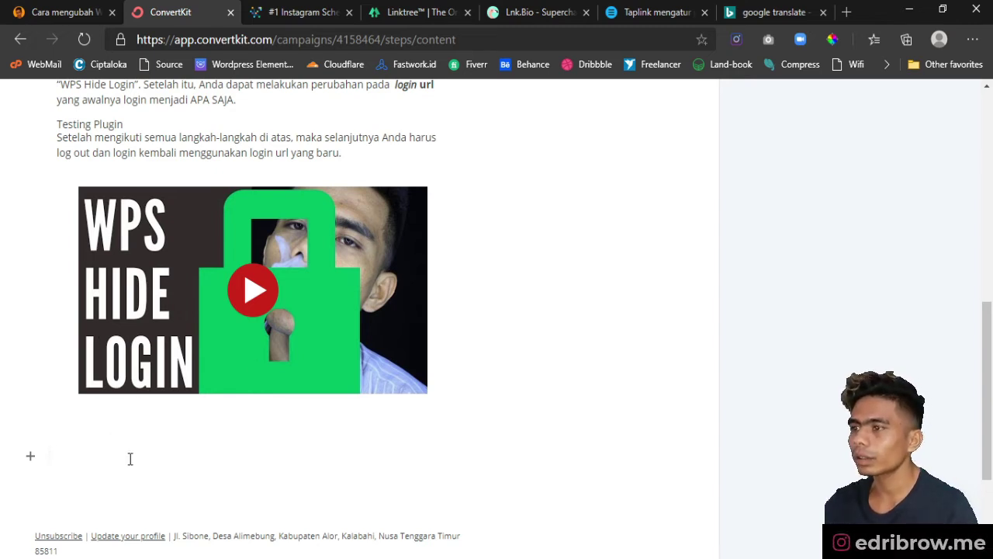
type("Semoga A")
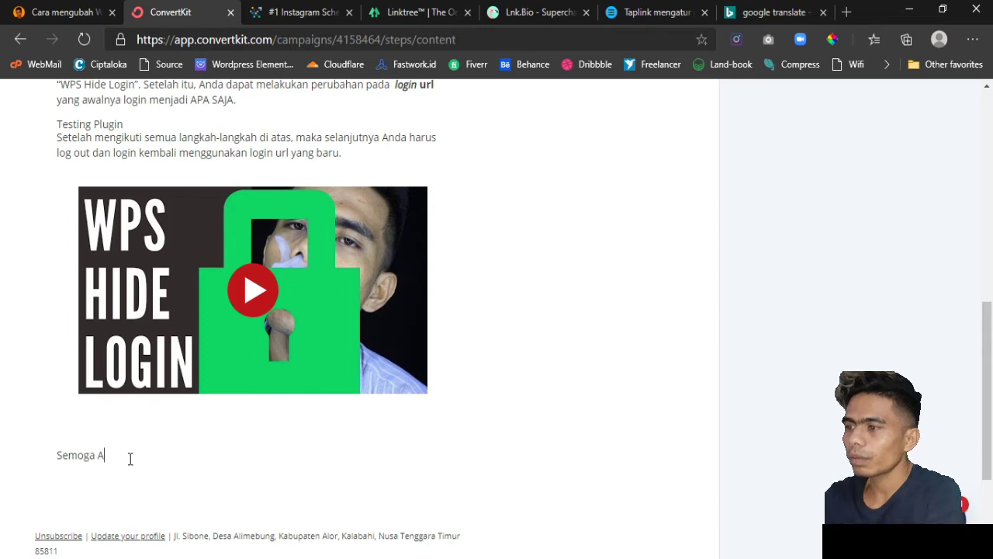
type("rtikel ini b")
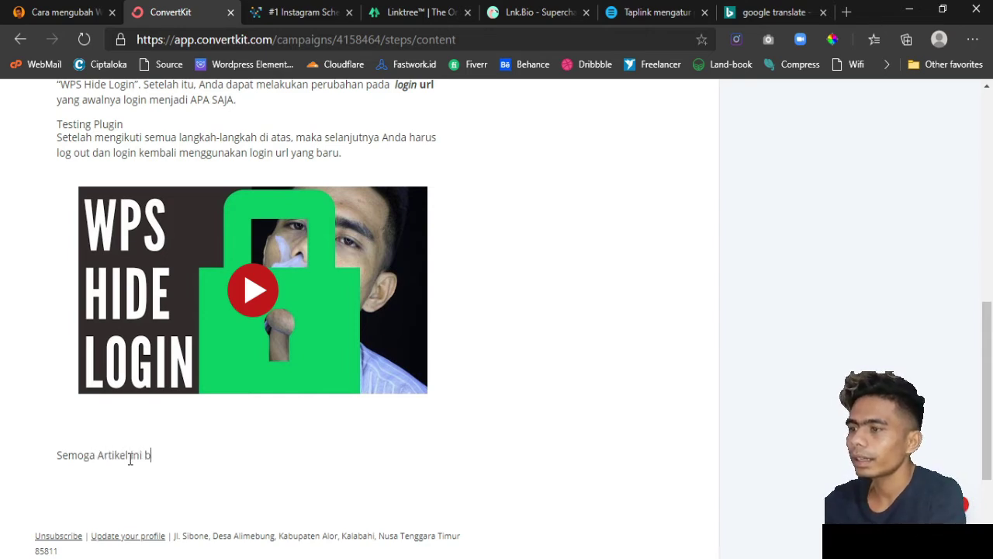
type("ermanfaat")
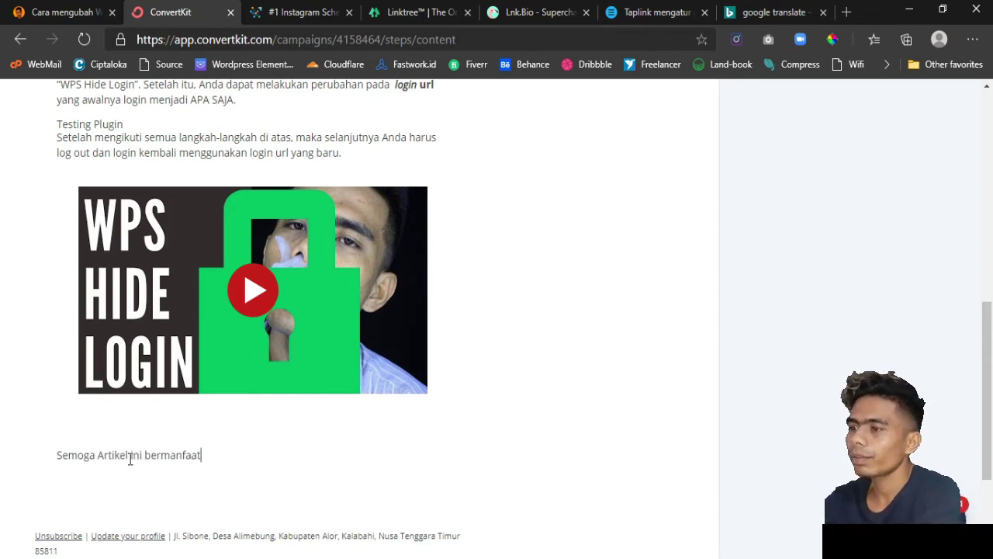
type(" untuk Anda")
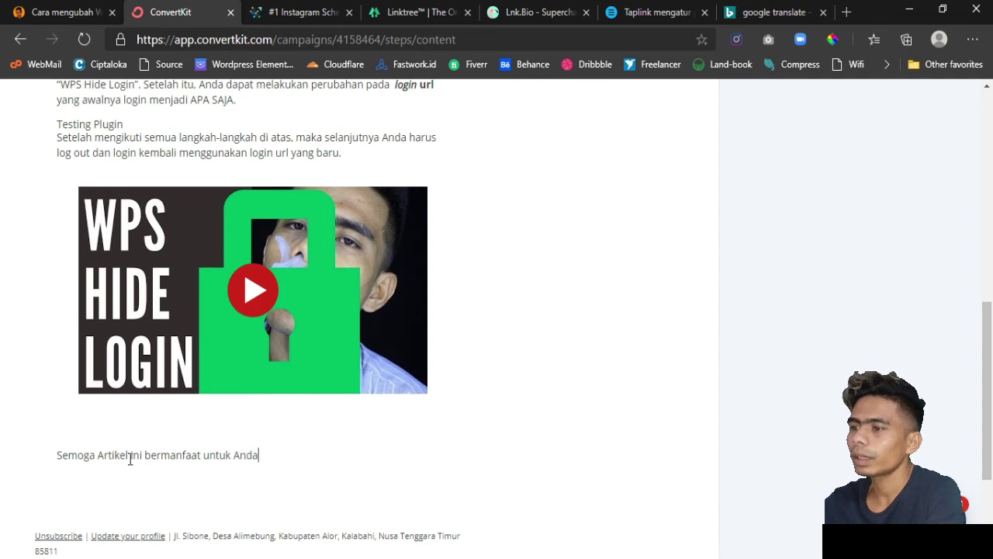
key("Return")
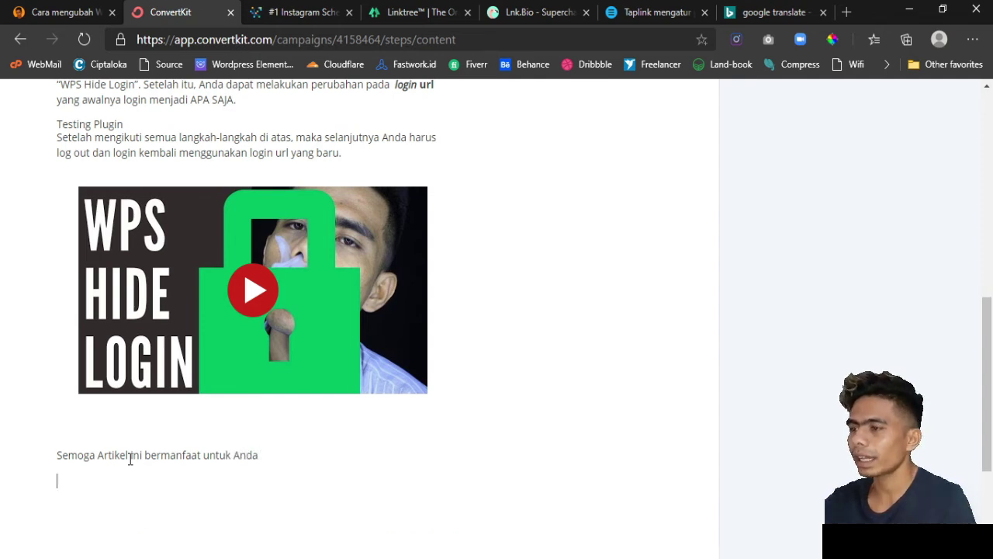
scroll(129, 458, "down", 1)
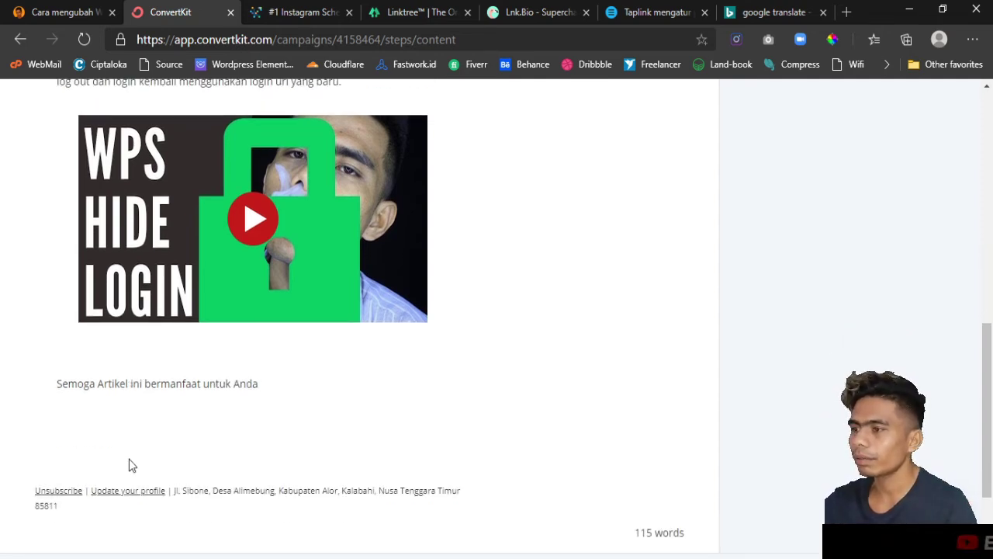
type("Saya mem")
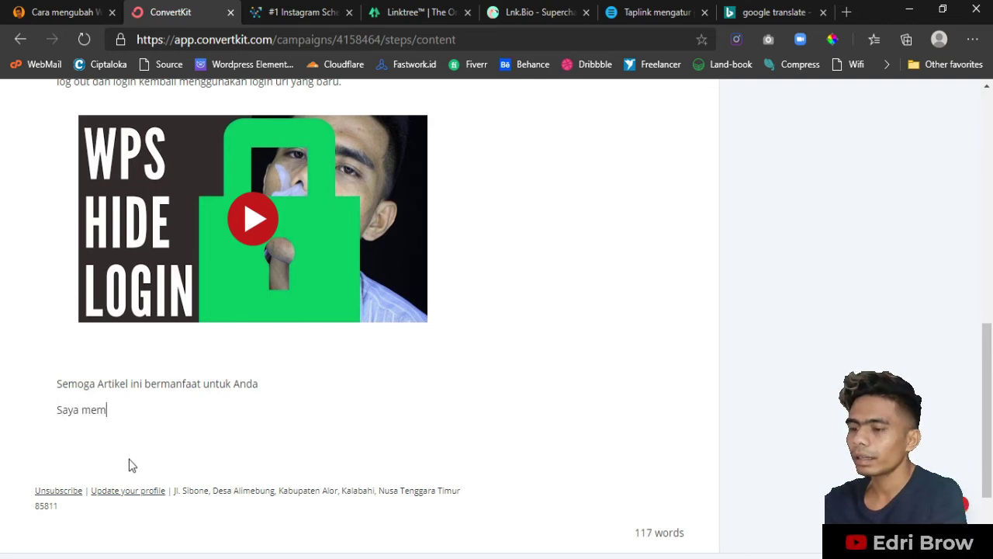
type("punya hadia")
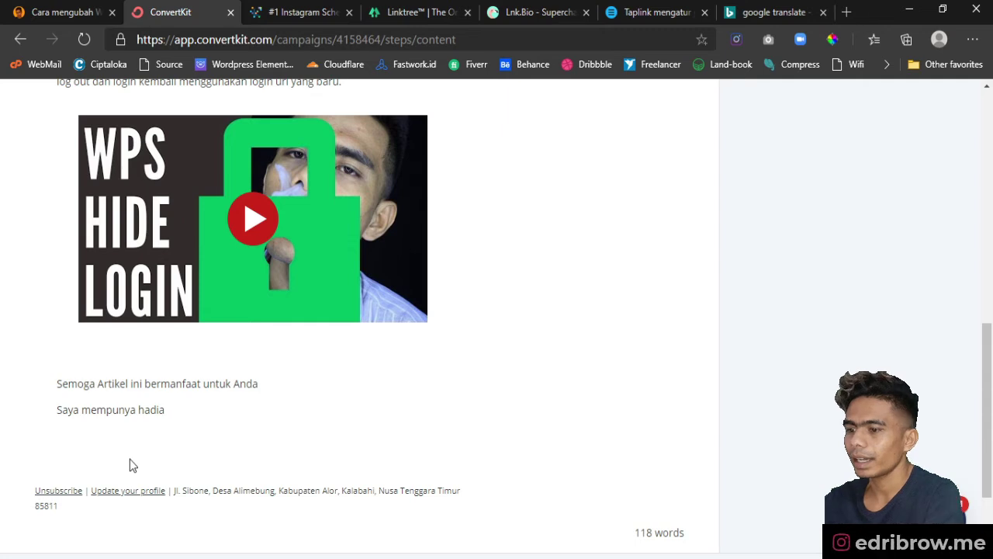
type("h buat la")
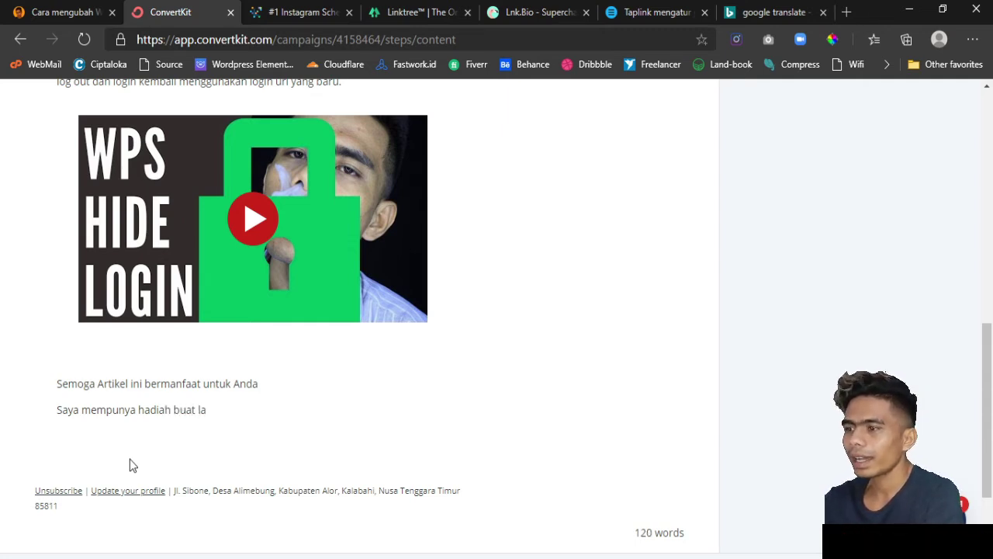
key("BackSpace")
key("BackSpace")
type("Anda")
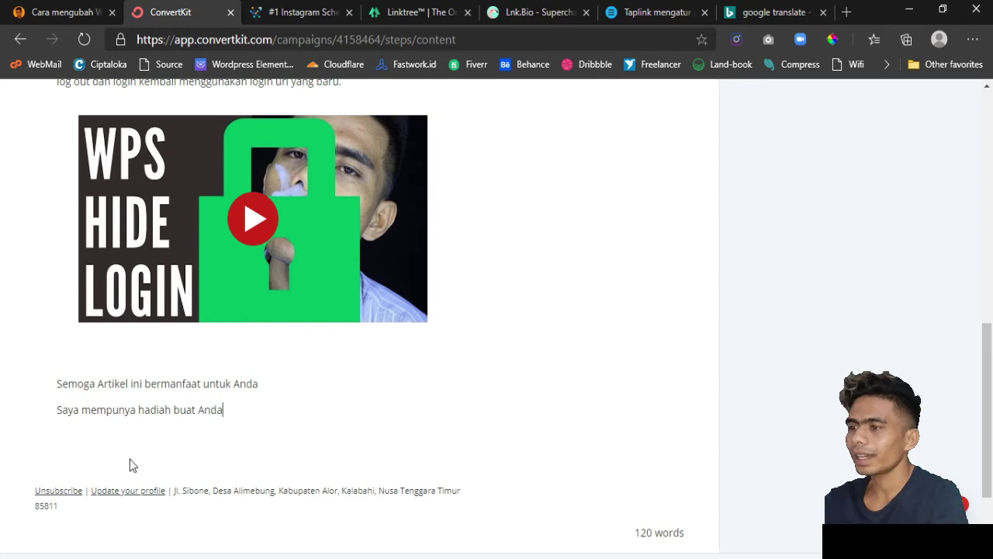
key("Return")
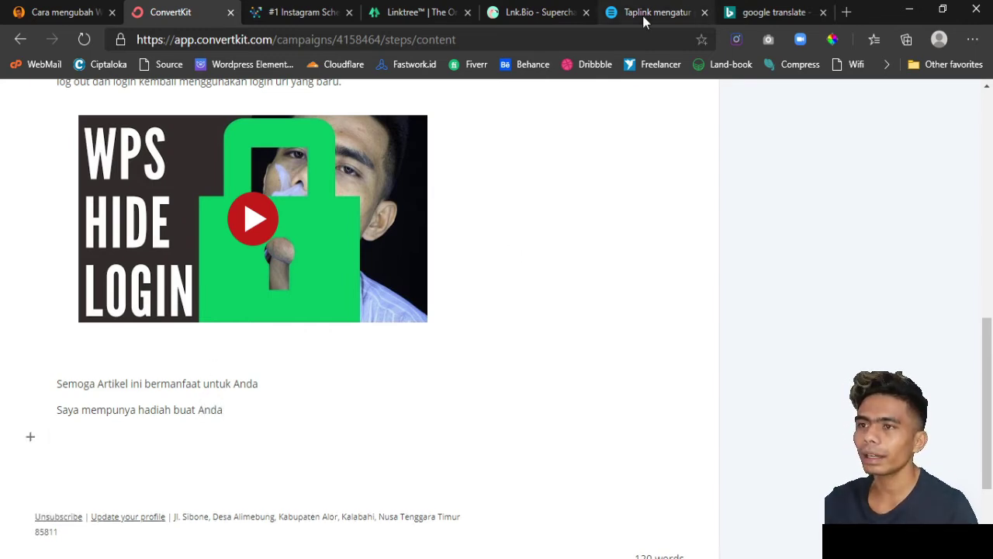
- Follow the Taplink bio page's 'Get a Gift' link and copy the 'Get Free Premium Theme' page address
left_click(642, 14)
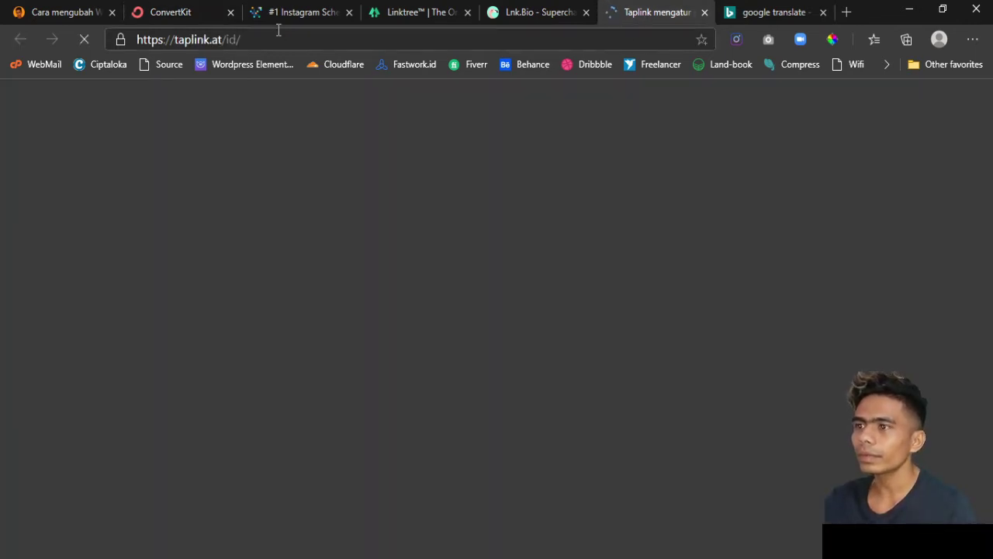
left_click(287, 46)
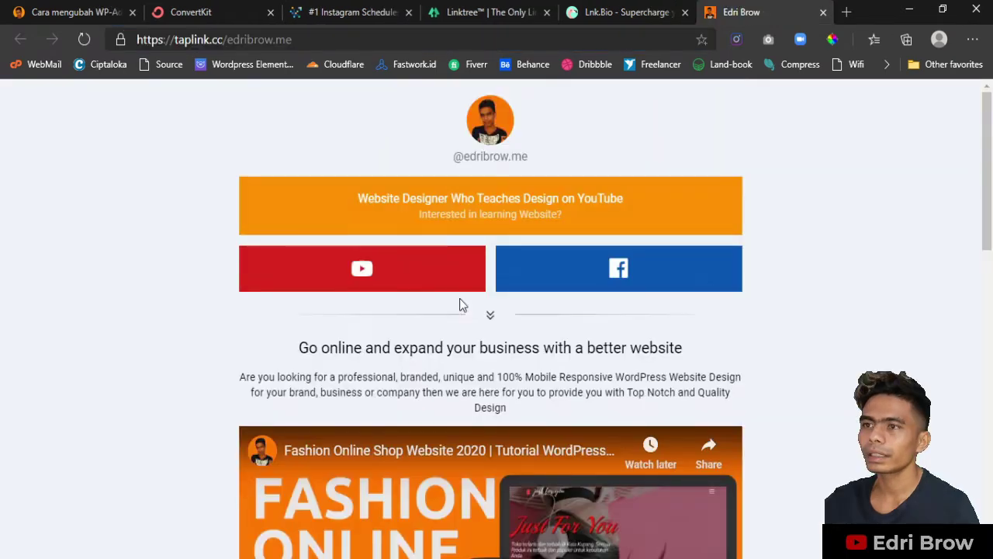
scroll(460, 302, "down", 15)
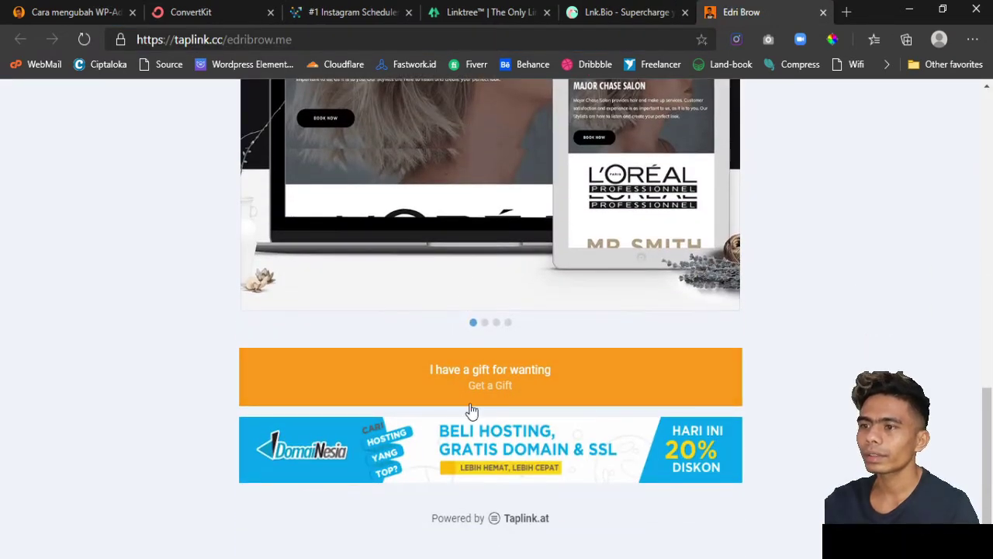
left_click(616, 350)
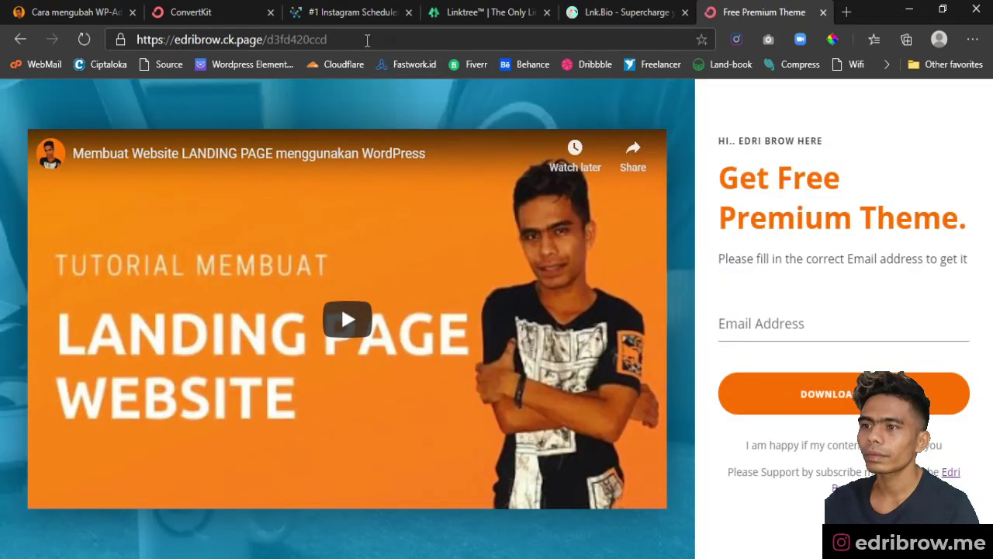
left_click(367, 40)
key("ctrl+c")
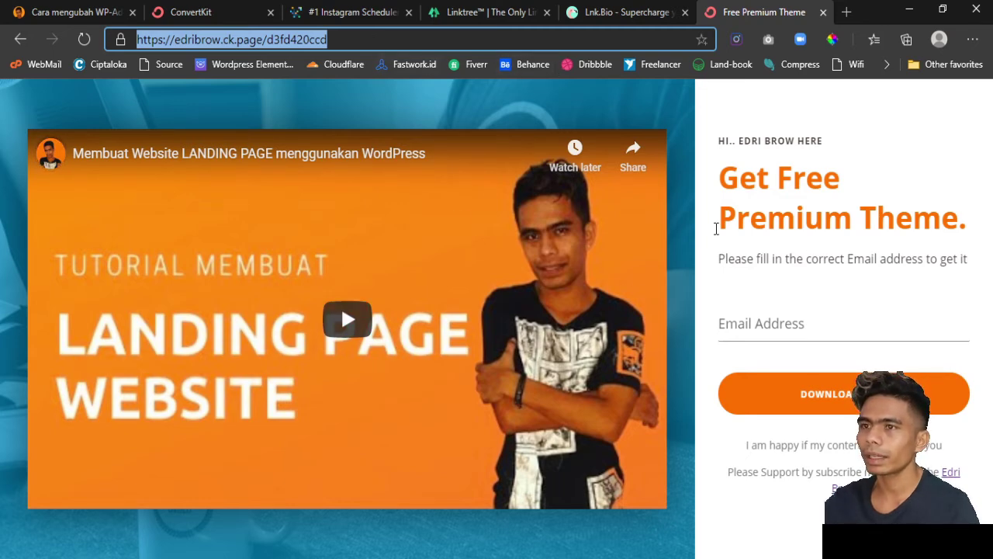
left_click(204, 12)
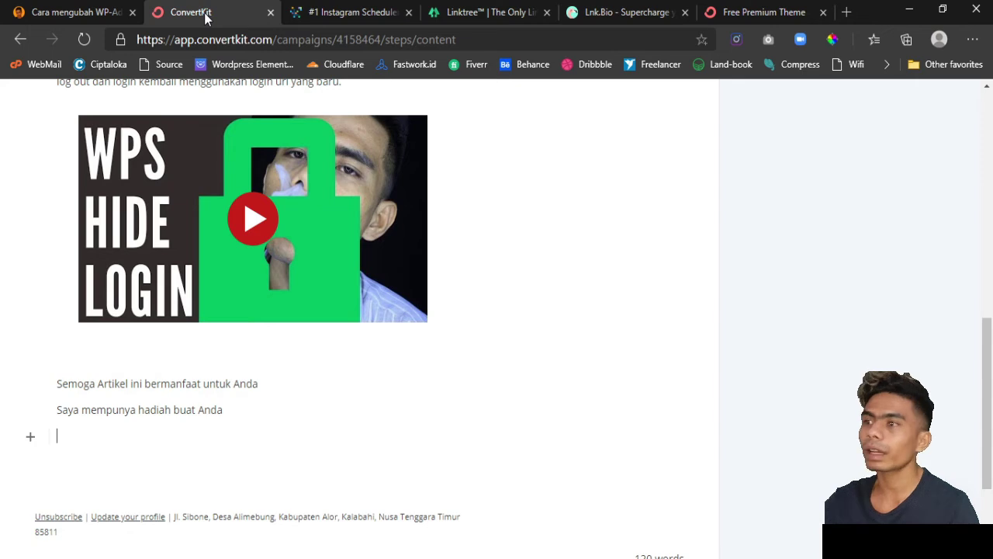
- Insert a button block linking to the copied gift page address
left_click(30, 438)
scroll(51, 362, "down", 1)
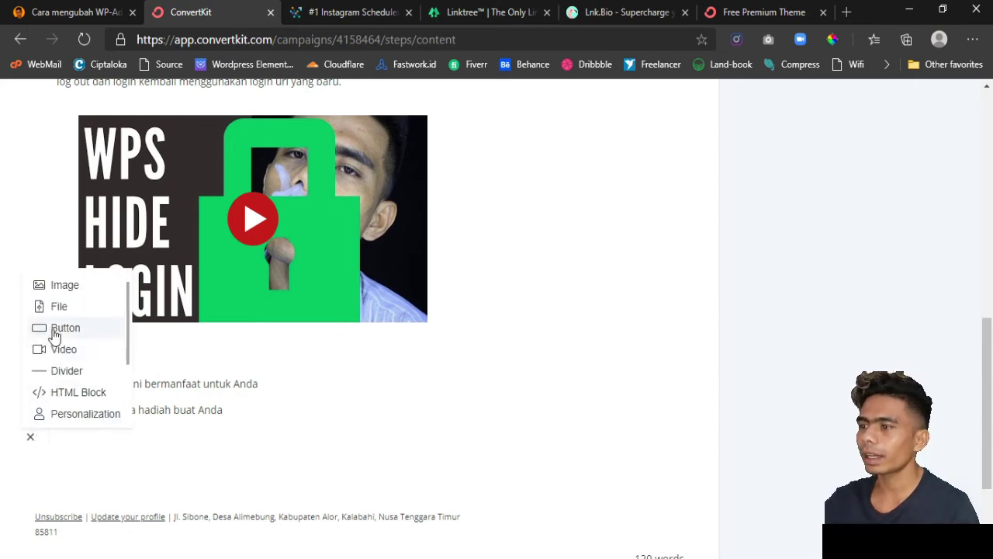
left_click(54, 329)
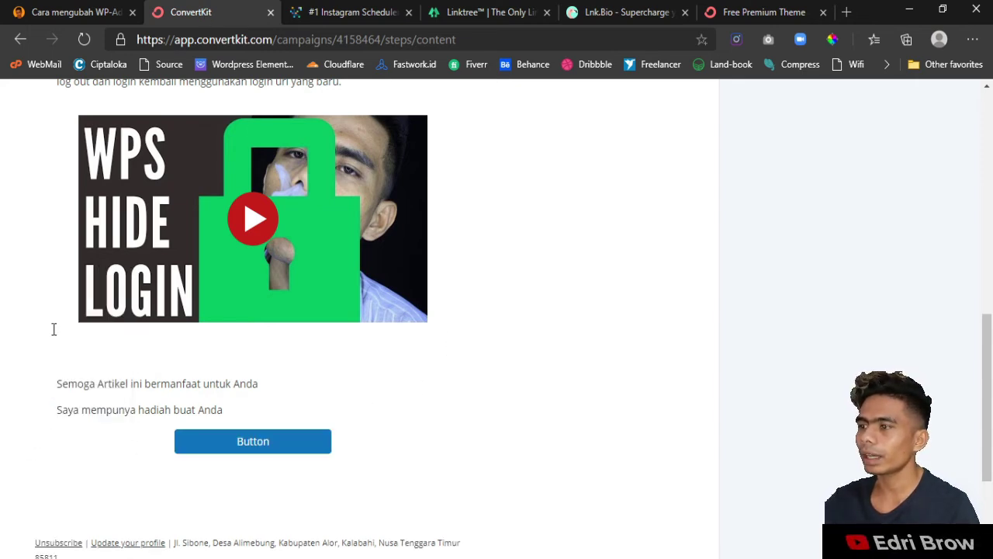
left_click(249, 447)
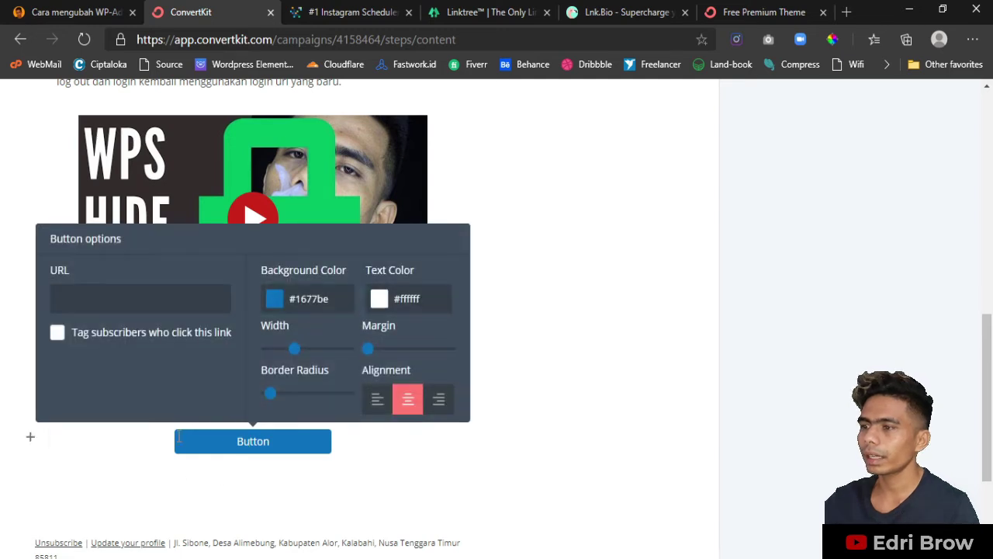
left_click(101, 298)
key("ctrl+v")
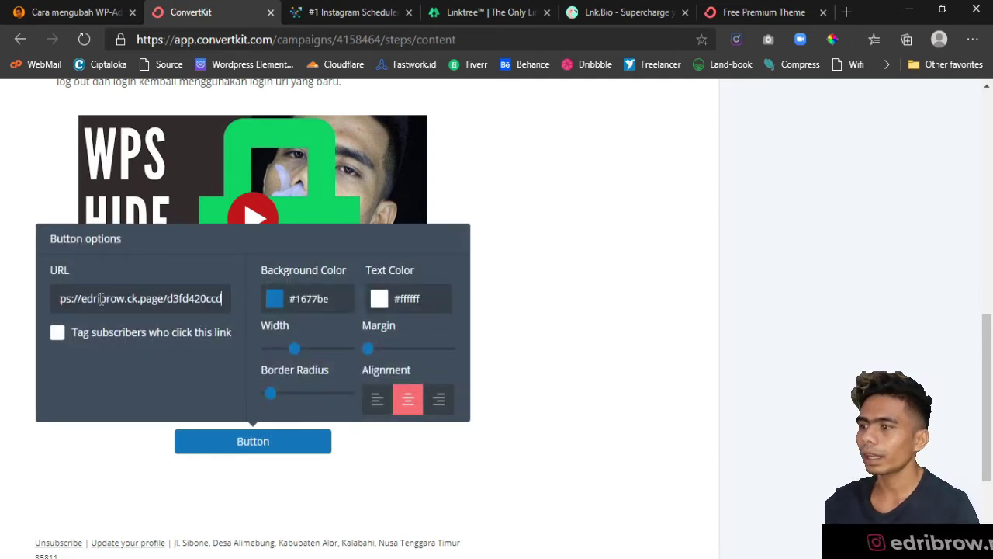
- Tag subscribers who click the button with 'Imported February 12, 2020'
left_click(57, 334)
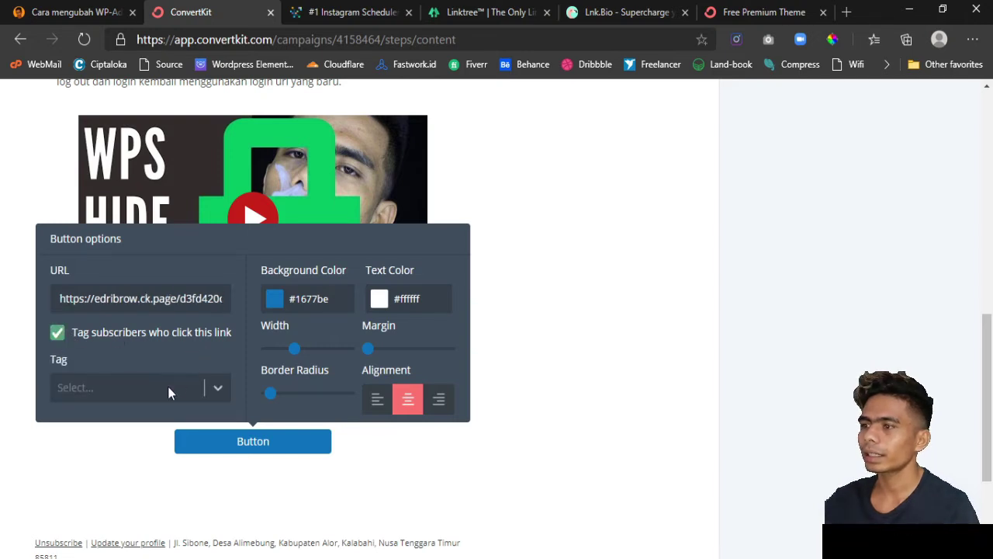
left_click(225, 392)
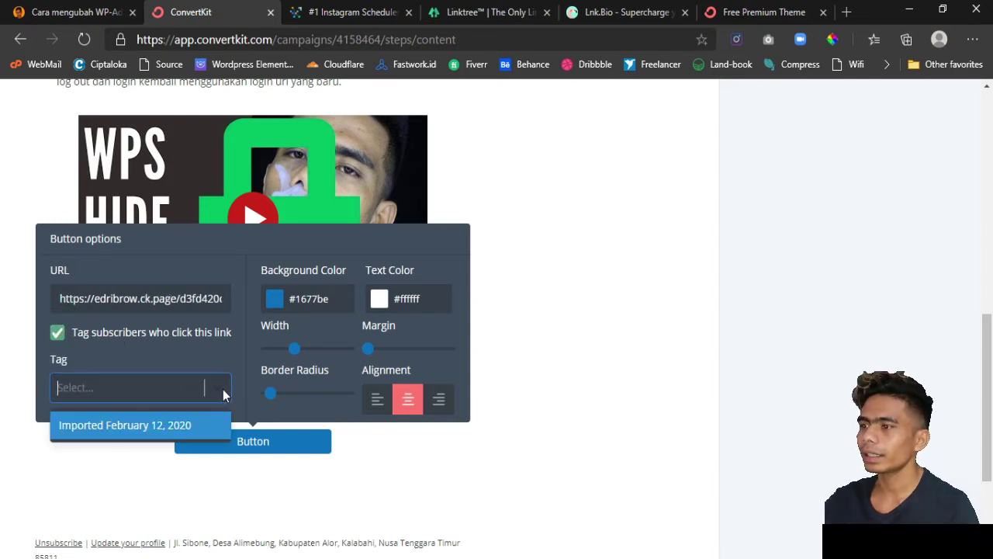
left_click(159, 425)
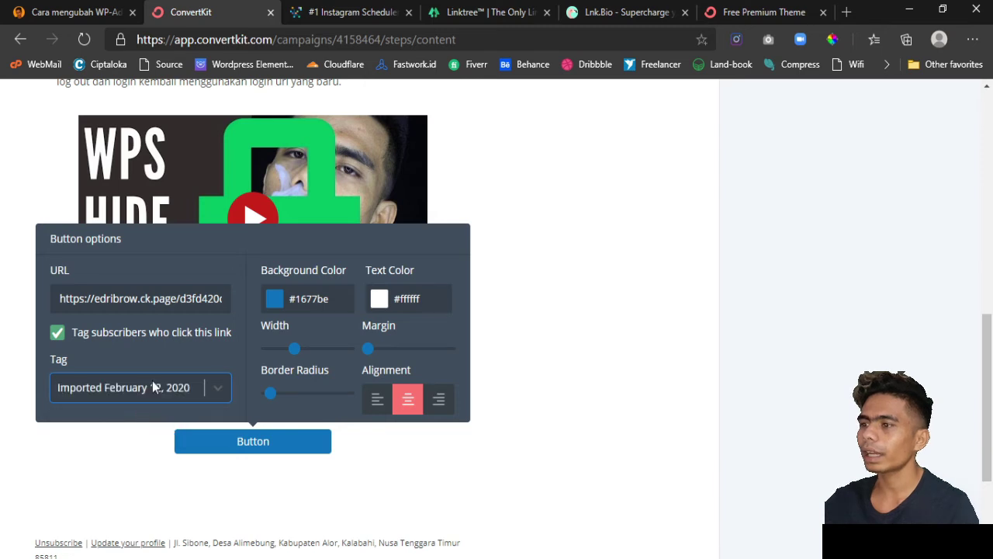
scroll(152, 384, "down", 1)
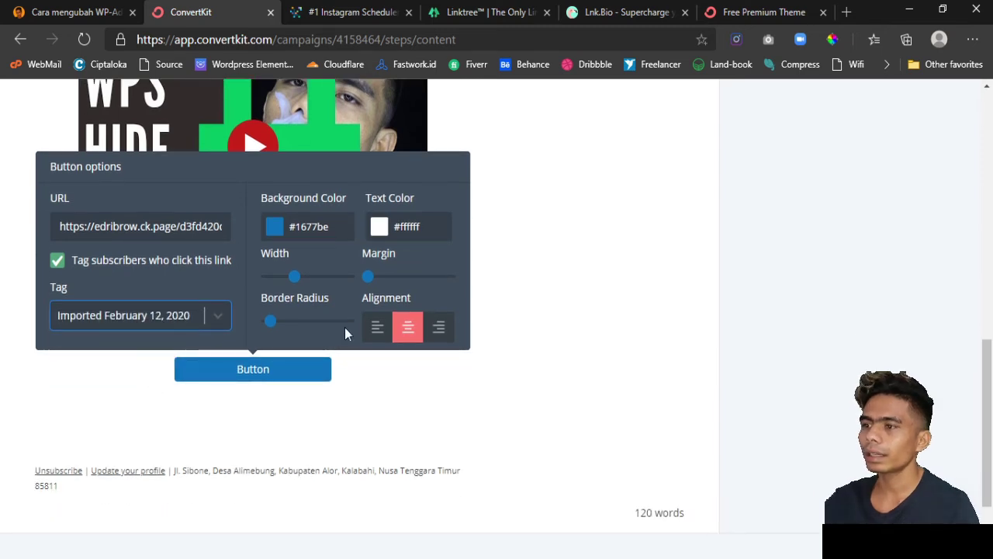
scroll(344, 328, "up", 1)
scroll(316, 423, "down", 1)
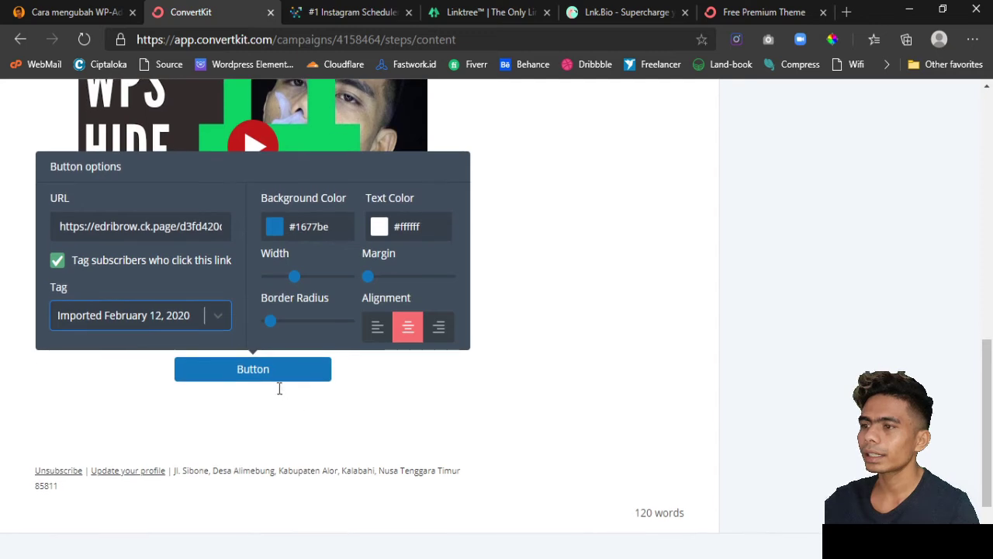
- Change the button's background colour from blue to orange #f97000
left_click(281, 230)
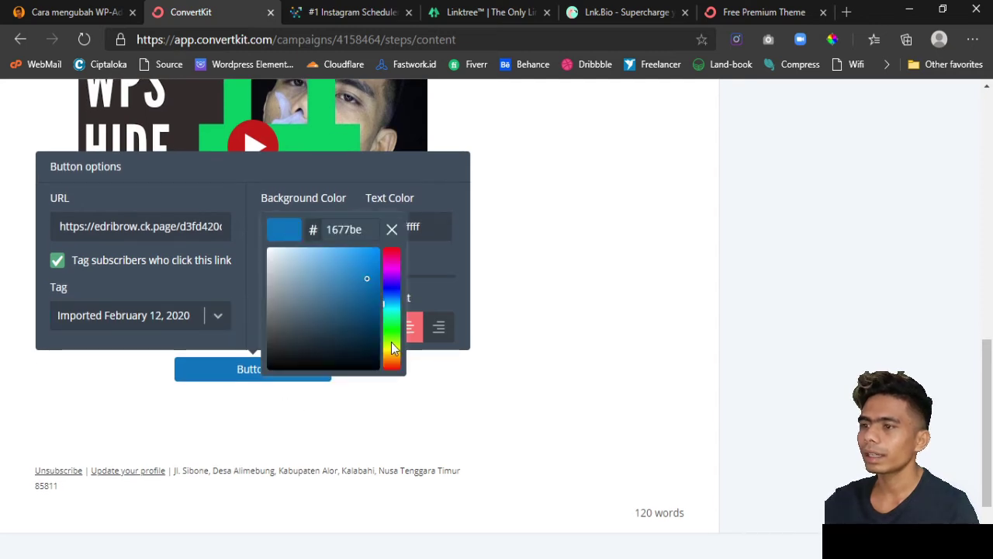
left_click_drag(391, 343, 396, 357)
left_click_drag(359, 280, 380, 251)
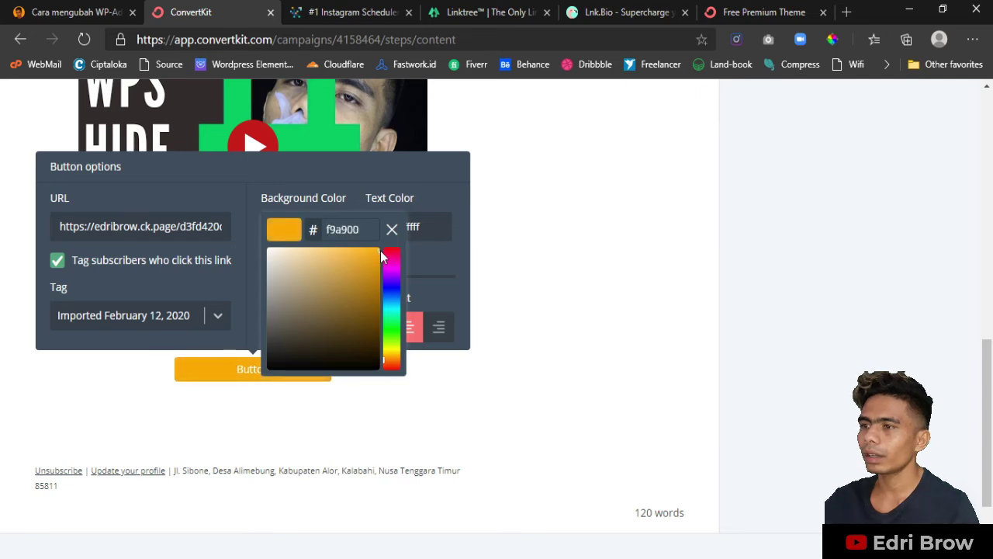
left_click_drag(398, 365, 396, 365)
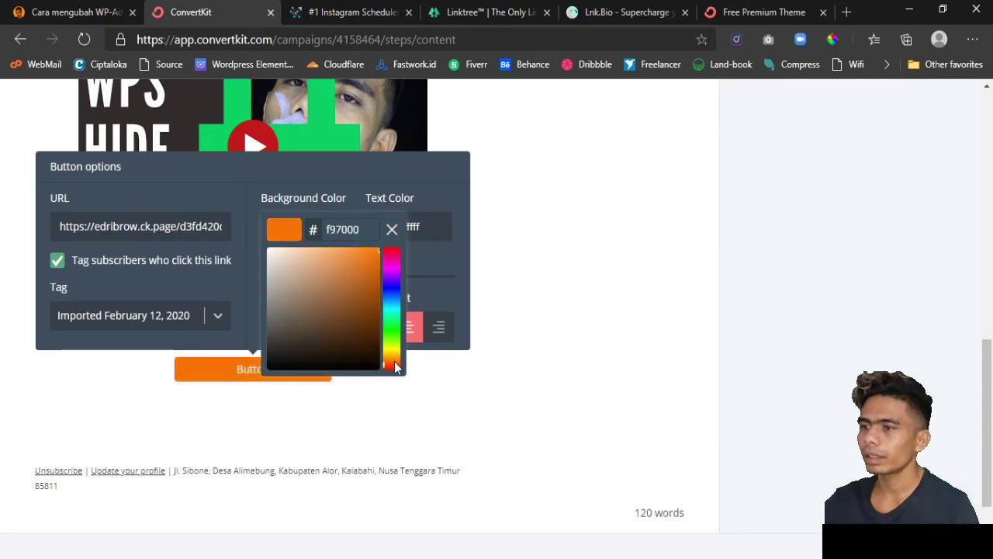
left_click(221, 376)
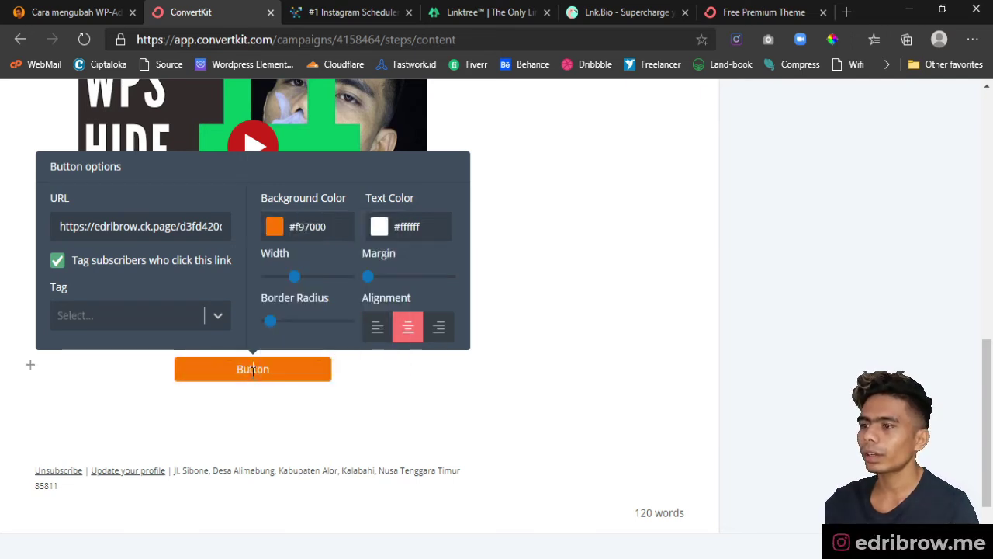
- Relabel the button 'Dapatkan Hadiah' and align it to the left
double_click(253, 369)
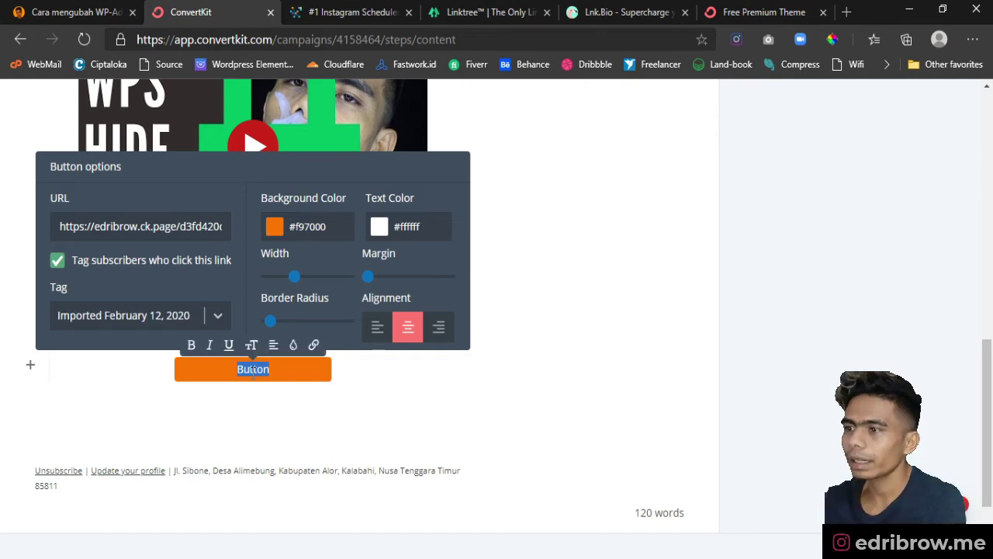
type("Dapatk")
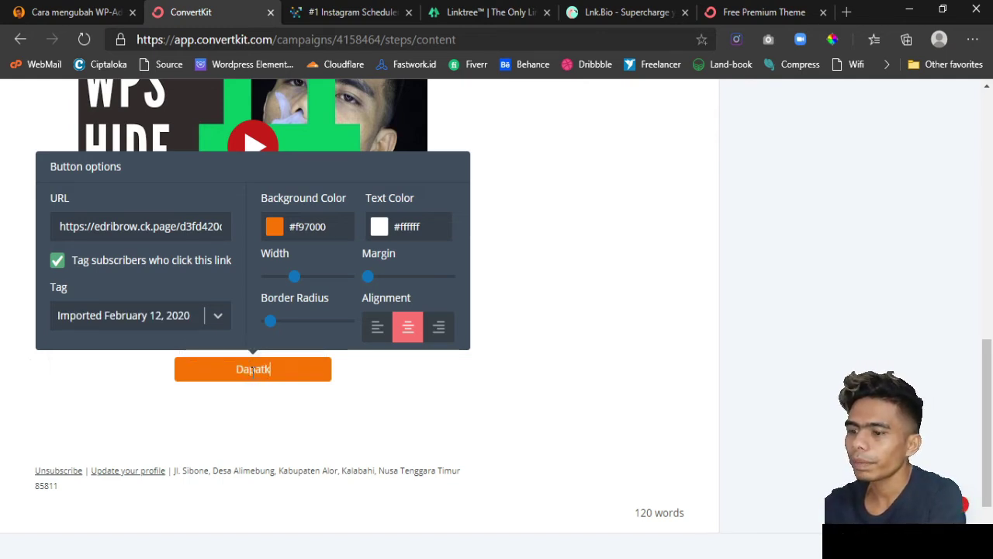
type("an Hadiah")
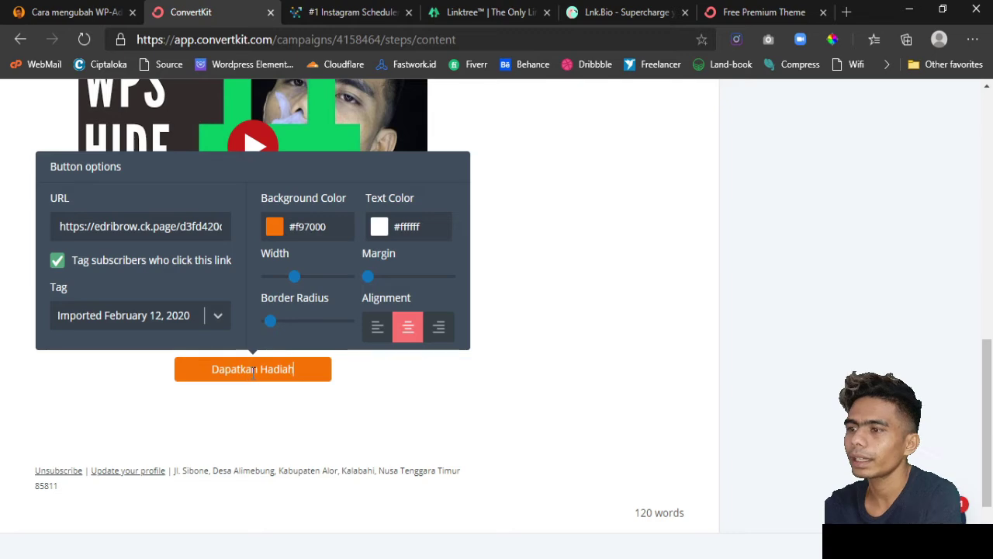
left_click(379, 332)
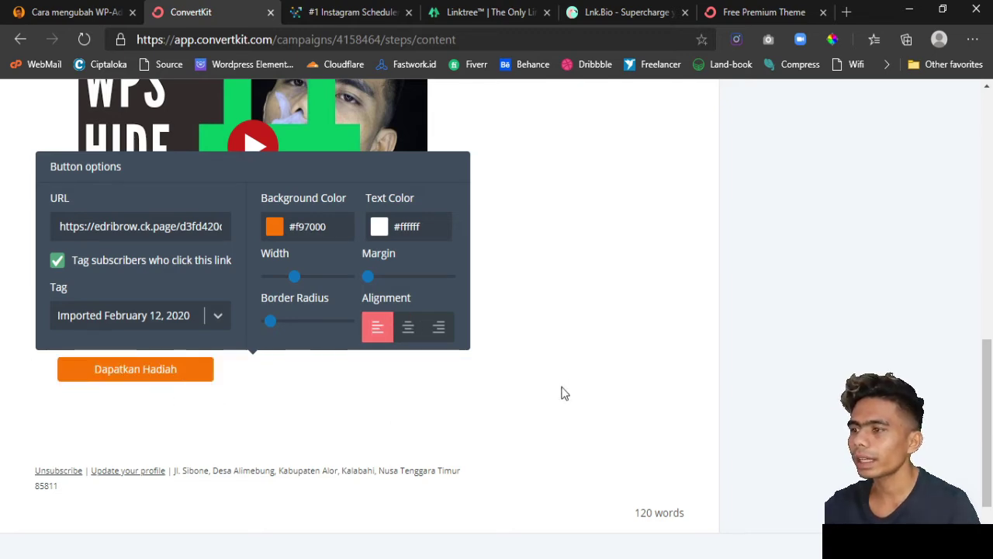
left_click(591, 353)
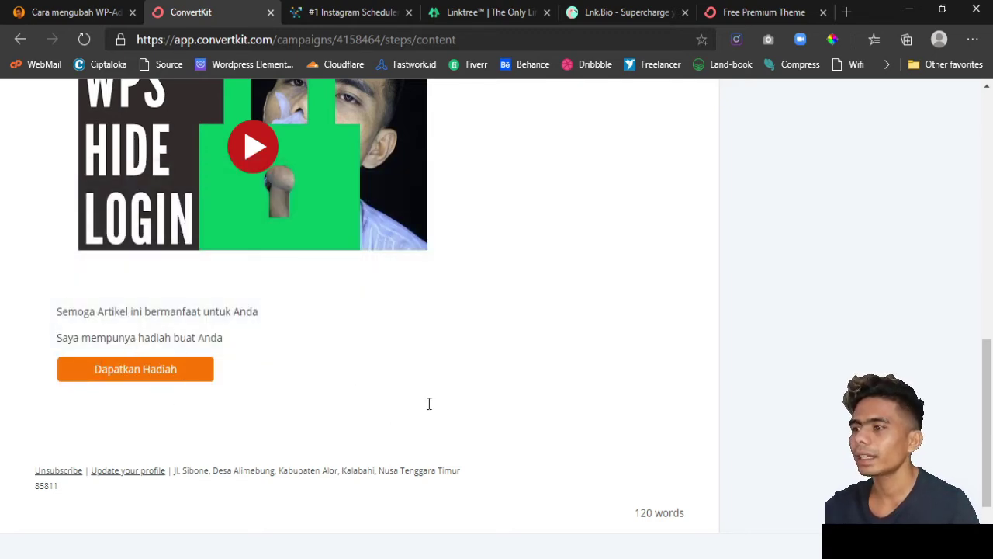
scroll(428, 404, "up", 10)
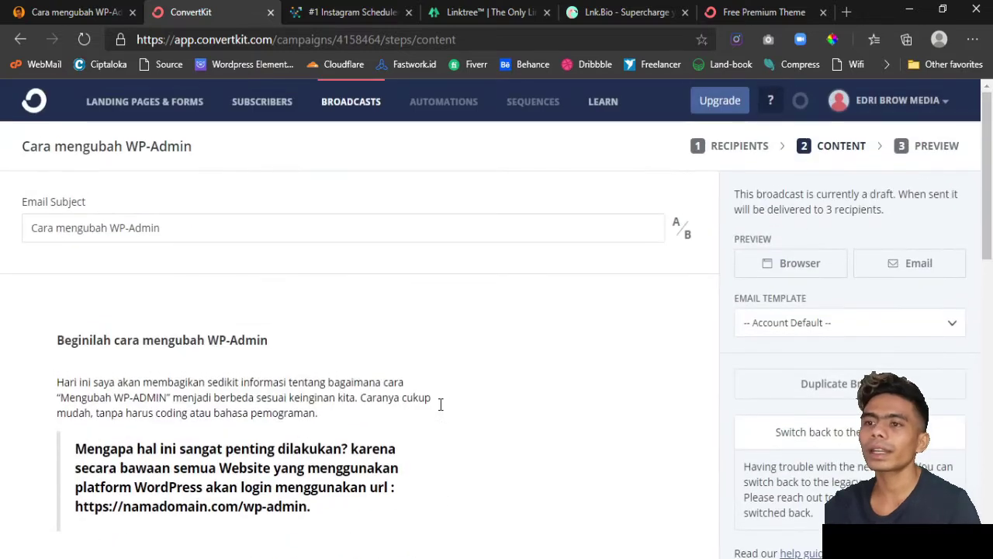
scroll(665, 359, "down", 1)
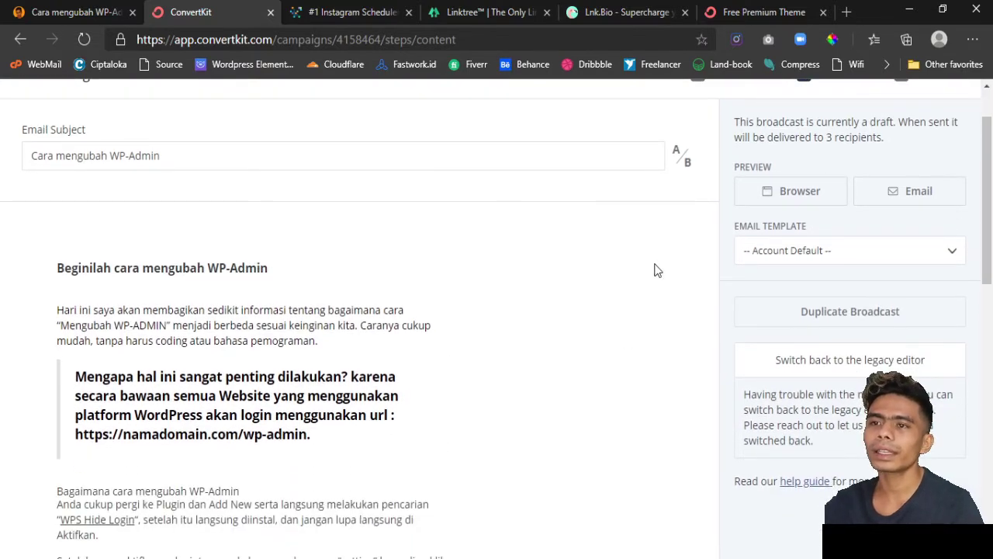
left_click(833, 247)
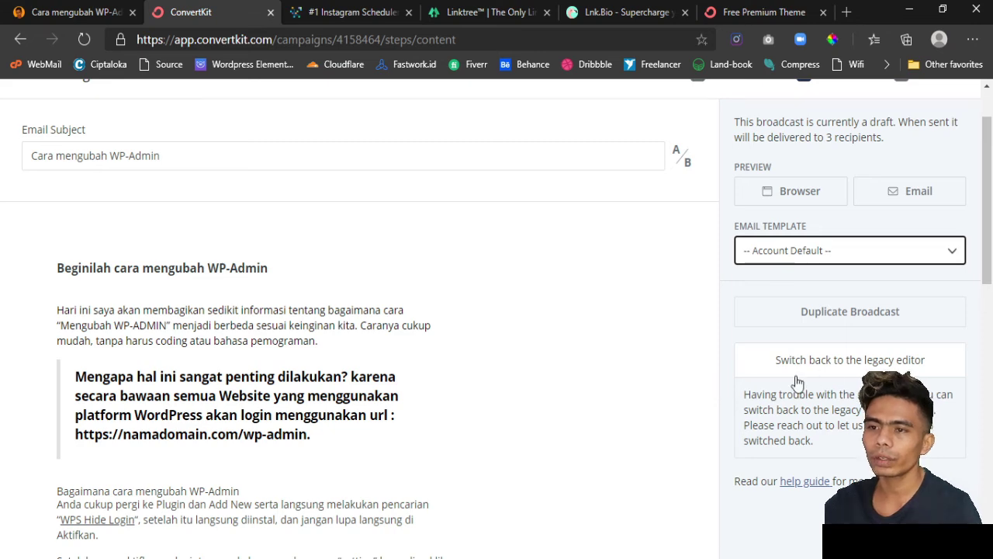
scroll(793, 381, "down", 1)
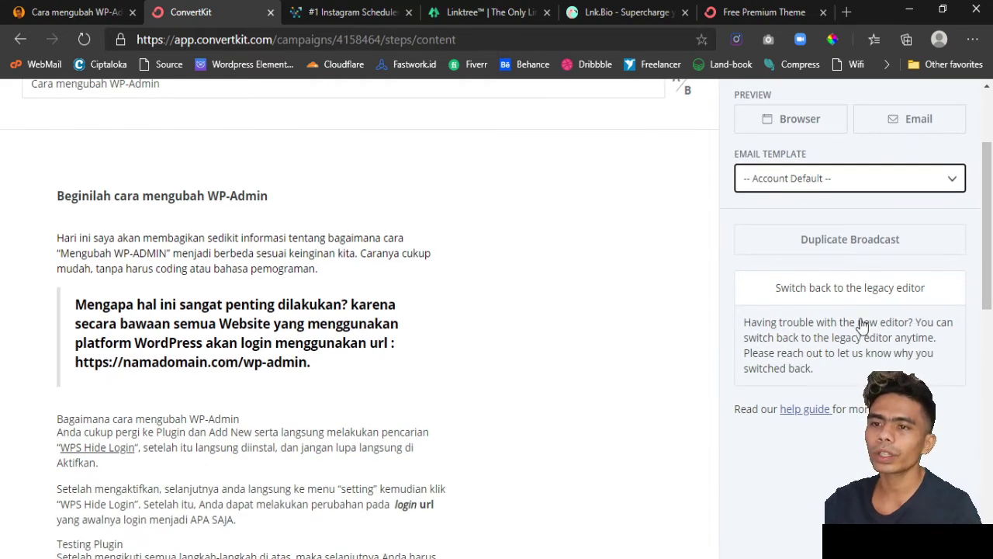
scroll(872, 320, "up", 2)
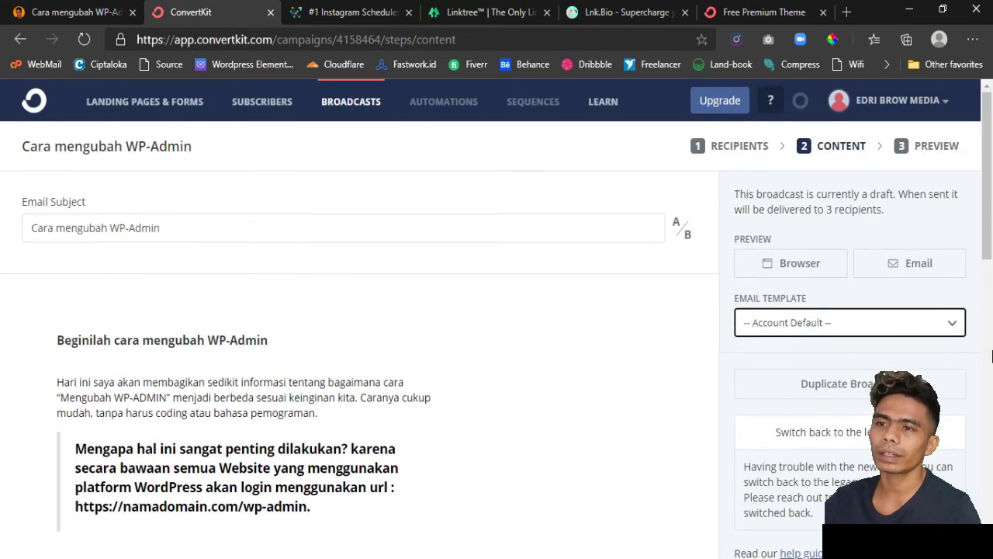
- Review the broadcast in a browser preview tab, then close it
left_click(795, 268)
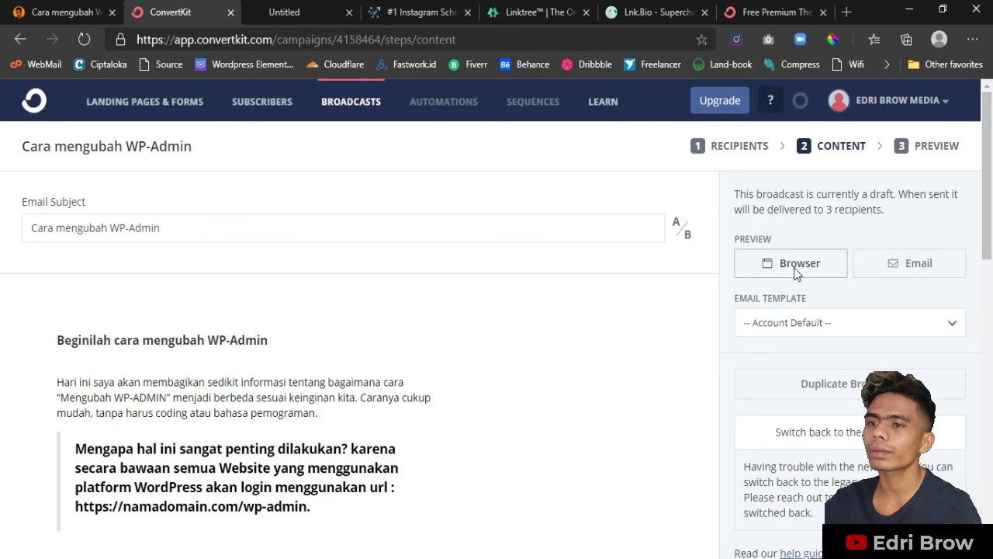
left_click(300, 13)
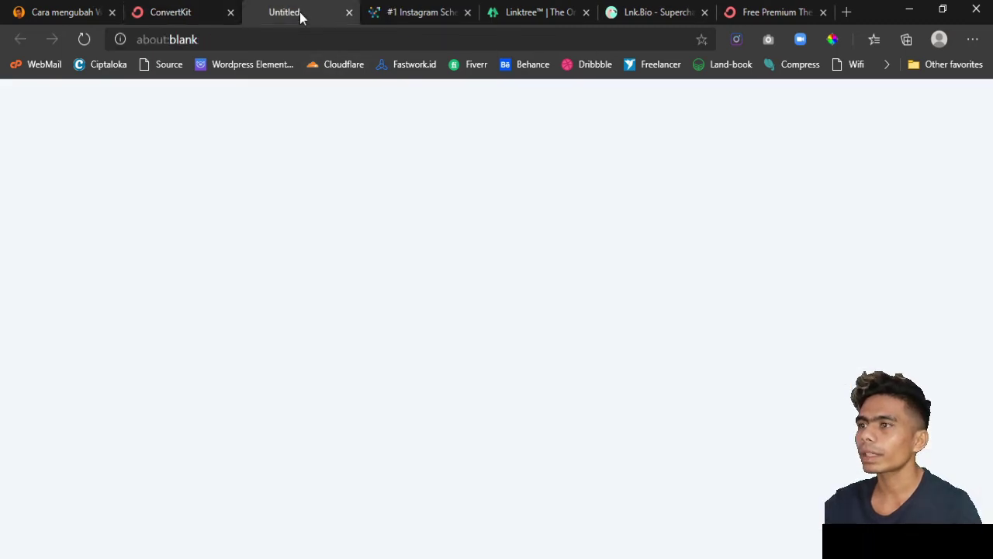
scroll(283, 221, "down", 5)
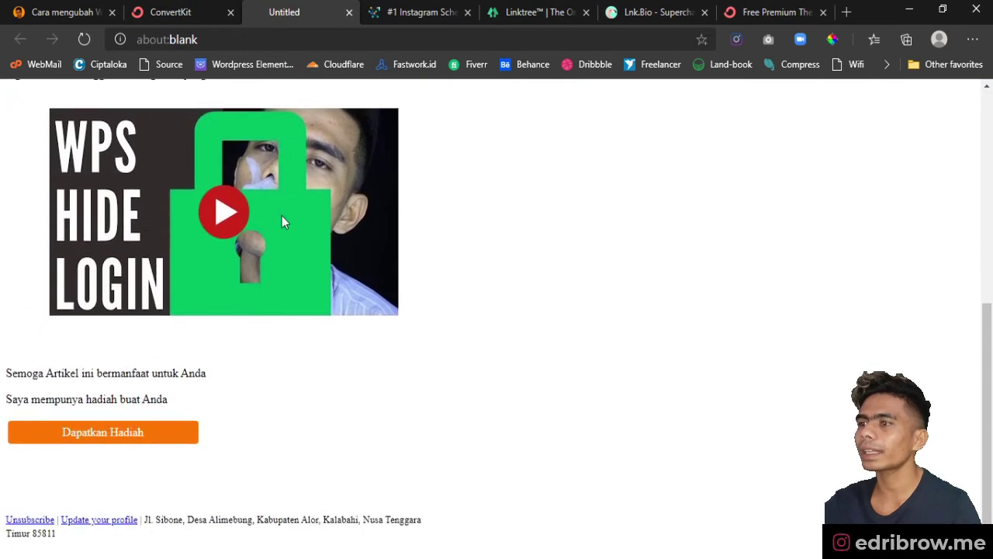
scroll(283, 221, "up", 3)
scroll(281, 221, "up", 3)
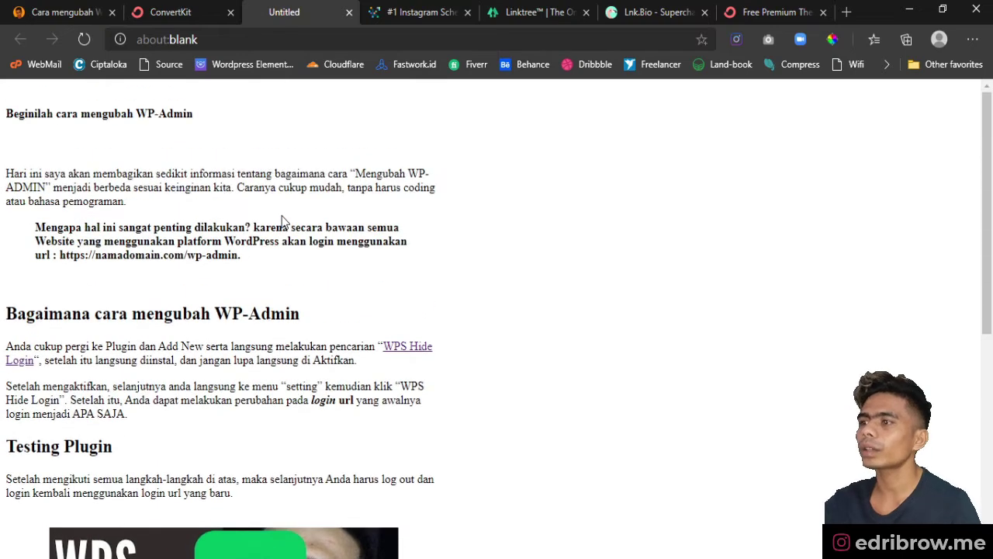
left_click(350, 12)
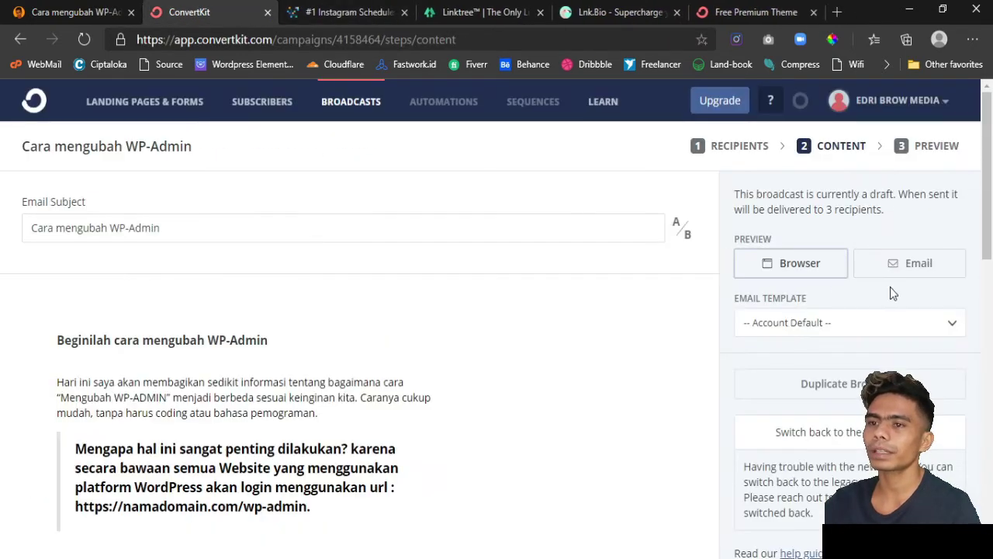
- Replace the preview address with the Gmail test address and send the email preview
left_click(902, 269)
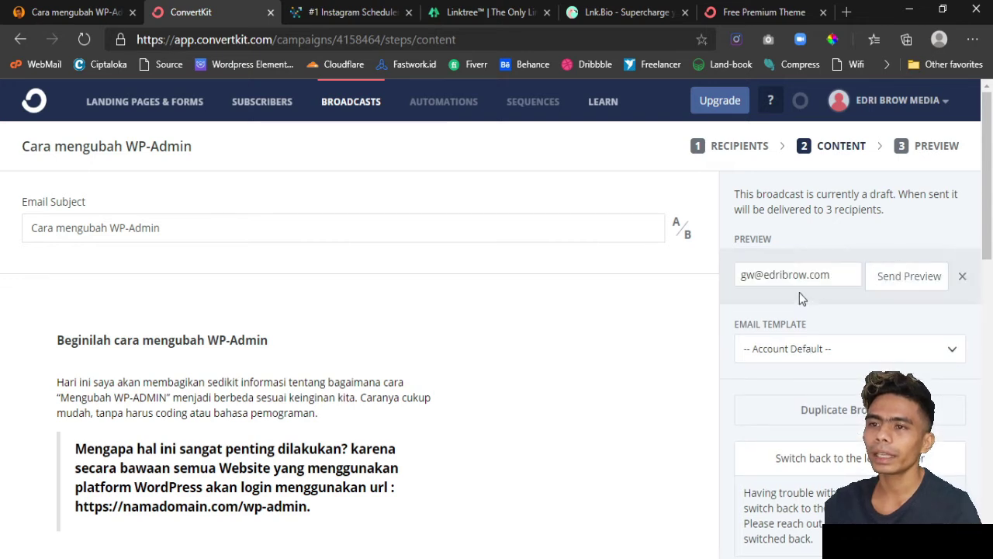
left_click(831, 269)
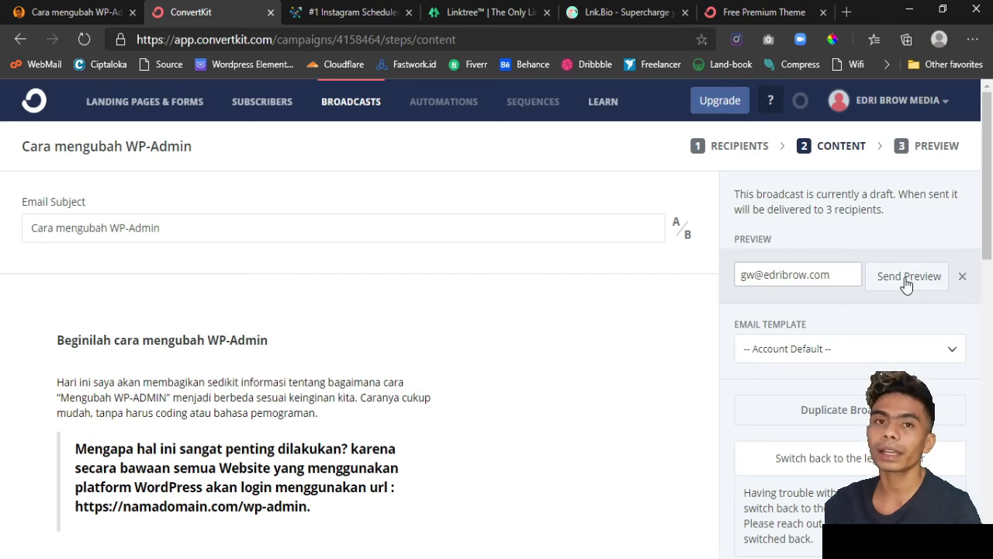
triple_click(790, 274)
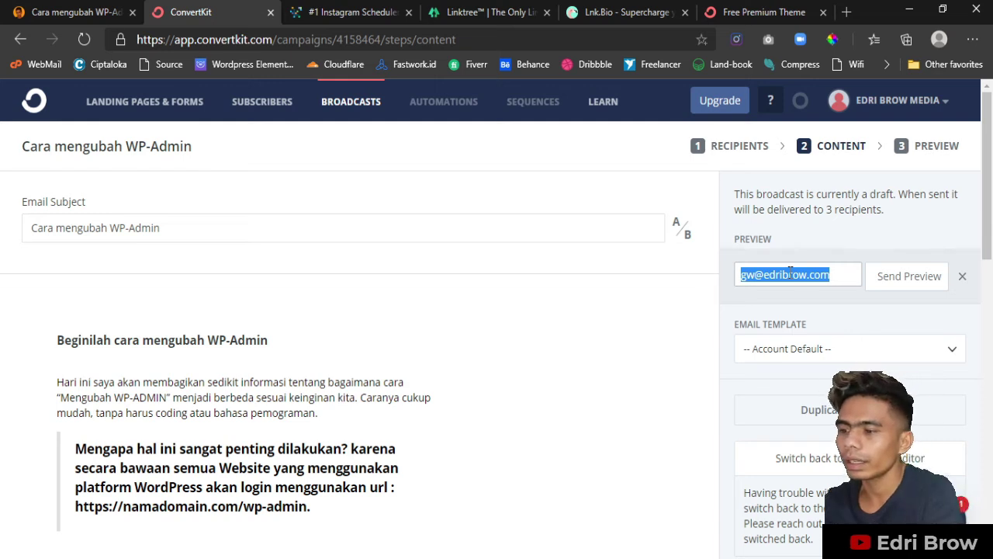
type("edr")
key("BackSpace")
key("BackSpace")
key("BackSpace")
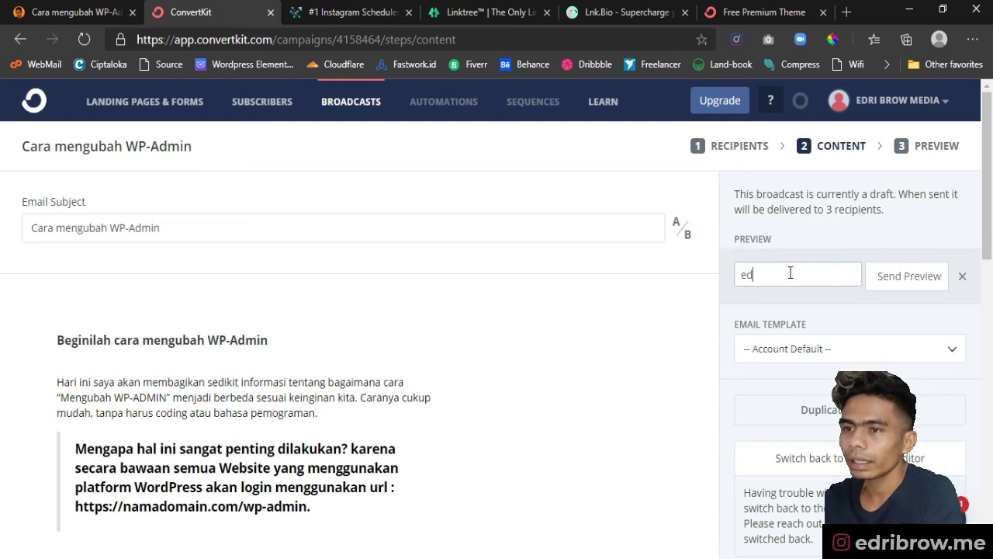
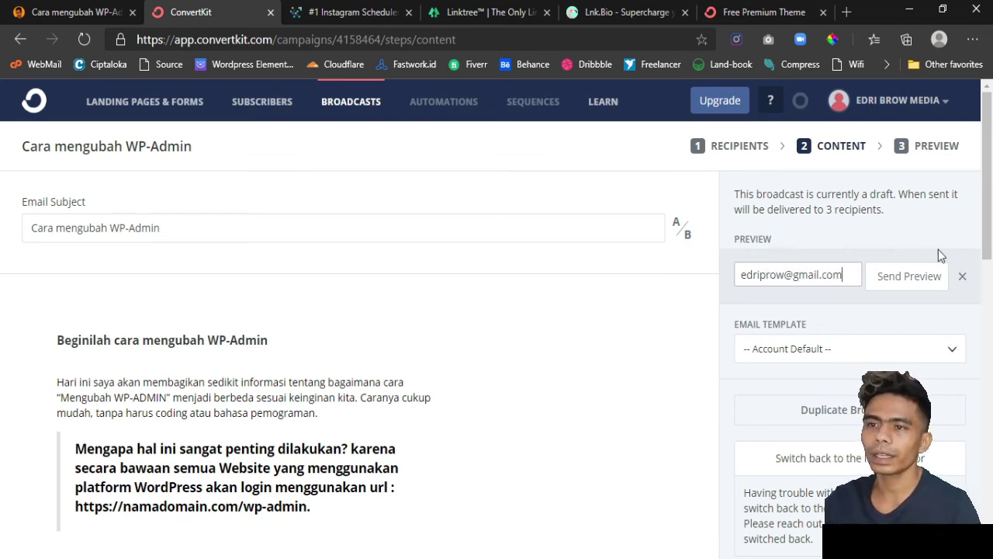
left_click(918, 277)
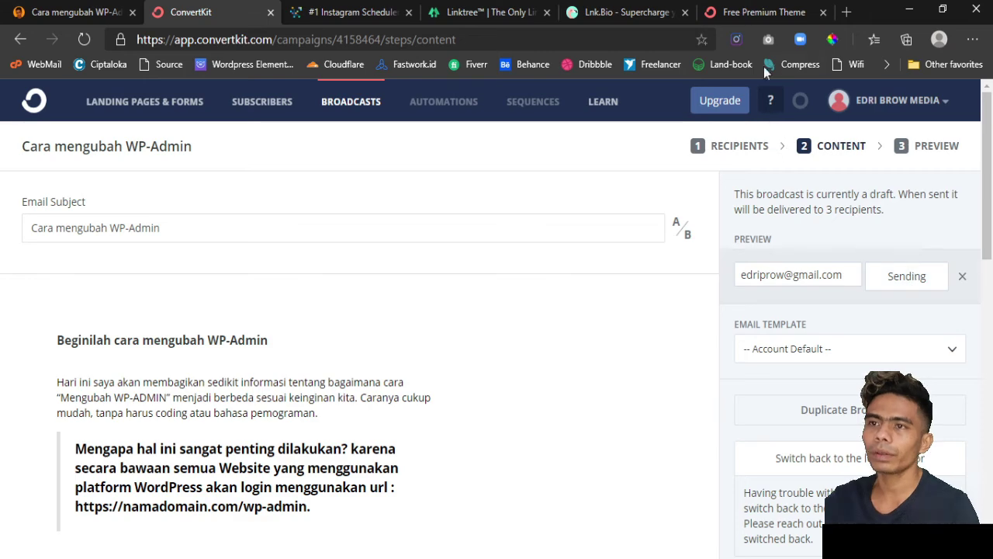
left_click(765, 10)
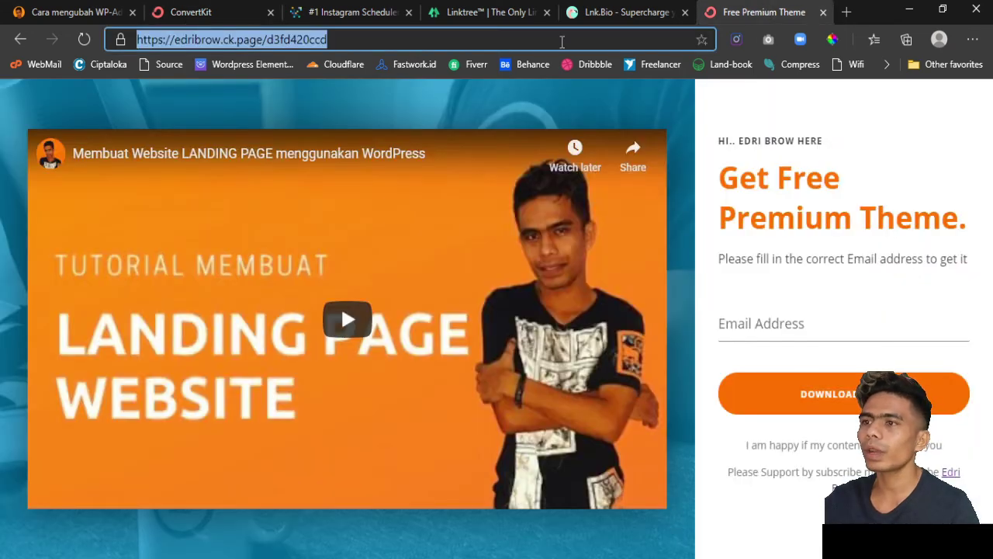
- Open the Gmail inbox and review the 'Cara mengubah WP-Admin' test email, video and button
type("gmail")
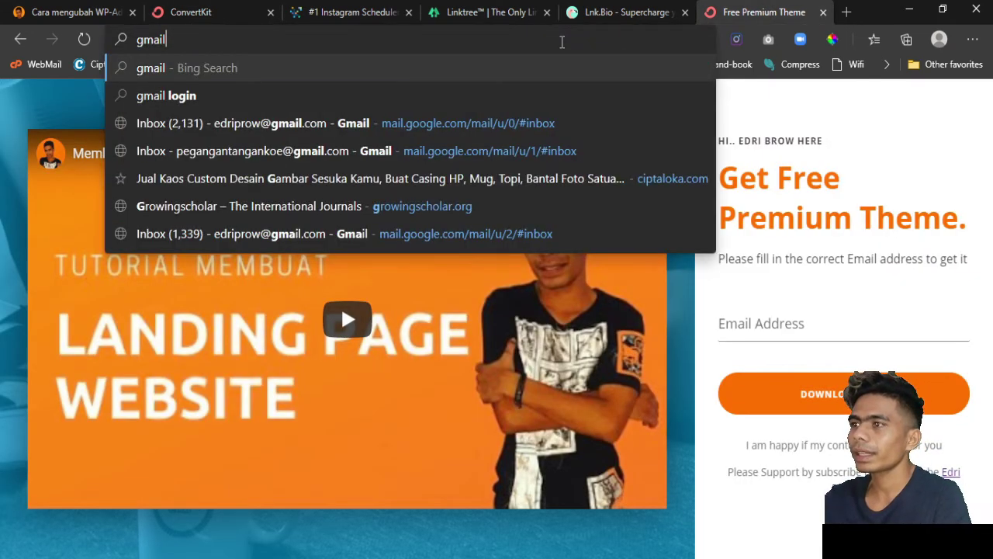
key("Down")
key("Down")
key("Return")
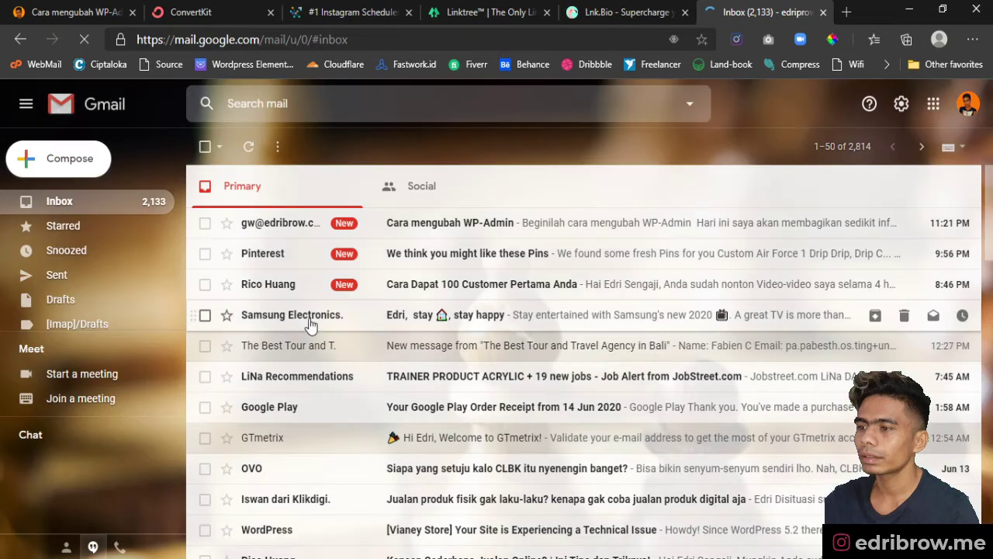
left_click(426, 231)
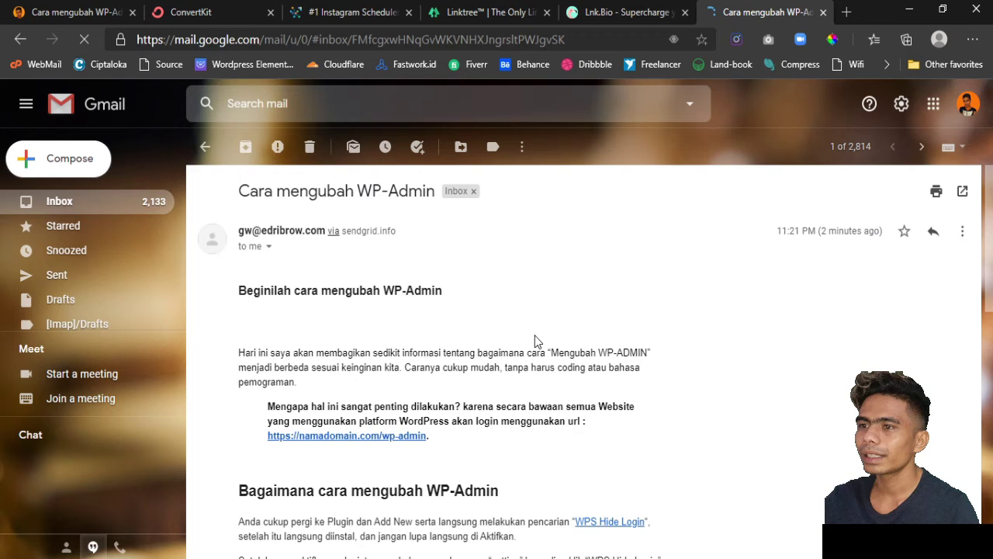
scroll(535, 340, "down", 2)
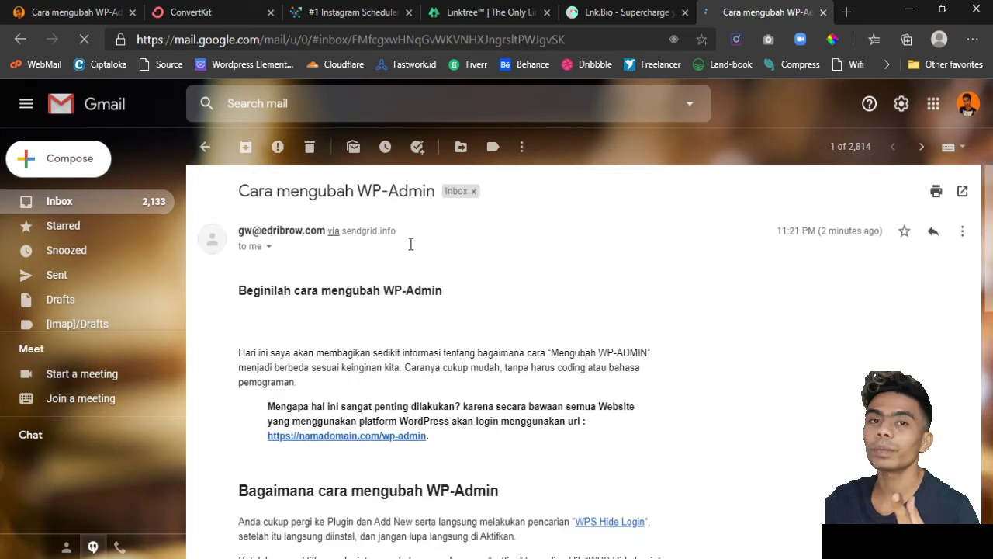
scroll(619, 332, "down", 5)
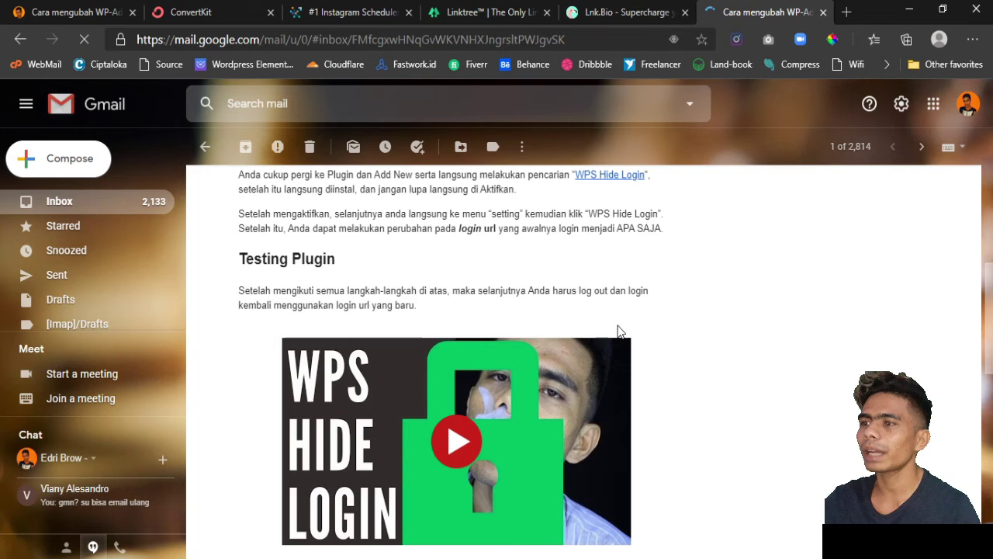
scroll(441, 340, "up", 1)
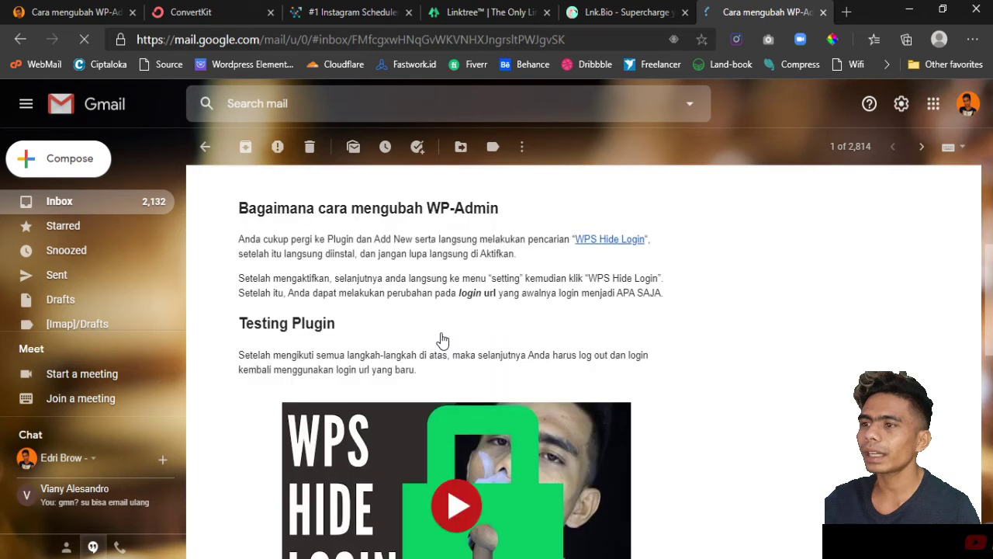
scroll(441, 340, "down", 3)
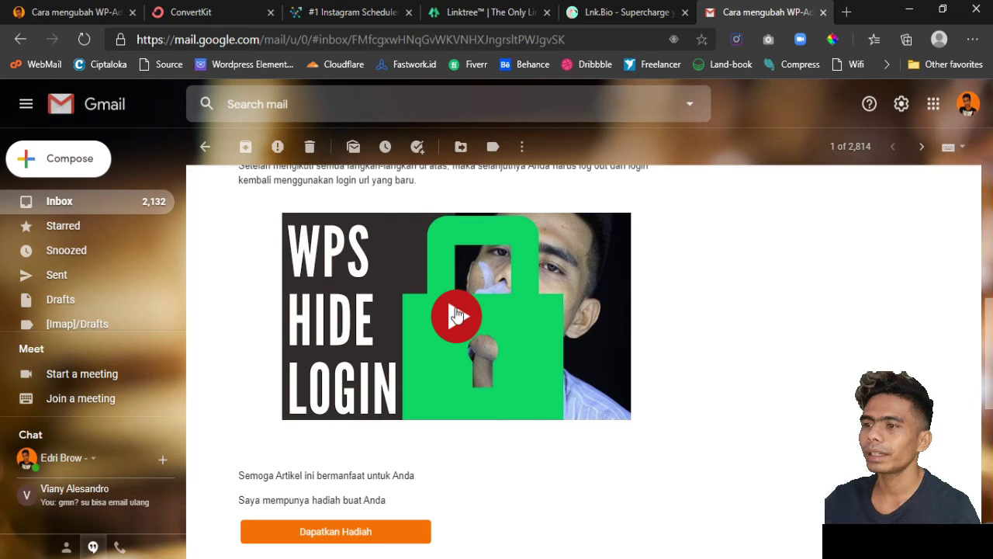
key("ctrl+2")
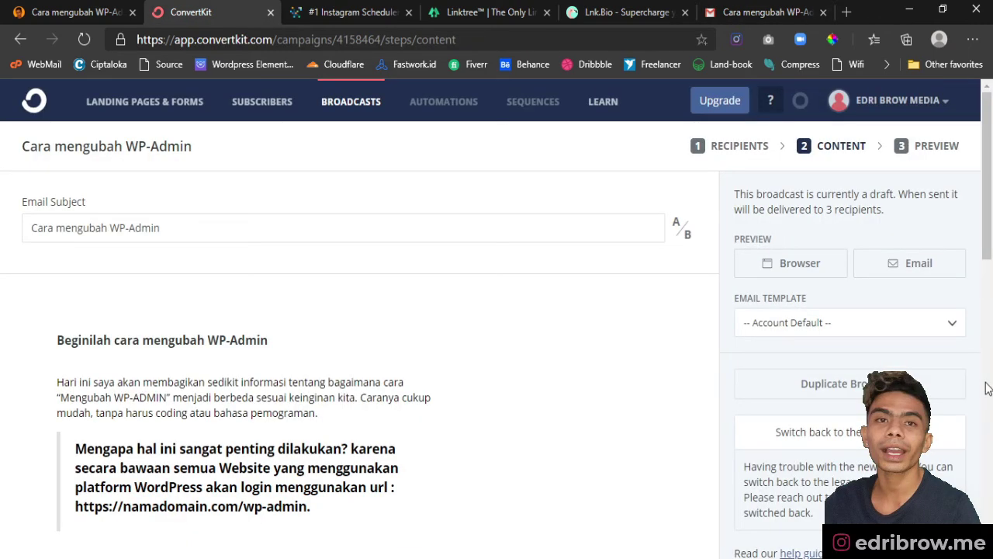
- Check the 120-word draft down to the Dapatkan Hadiah button and advance to the Preview step
scroll(934, 381, "down", 4)
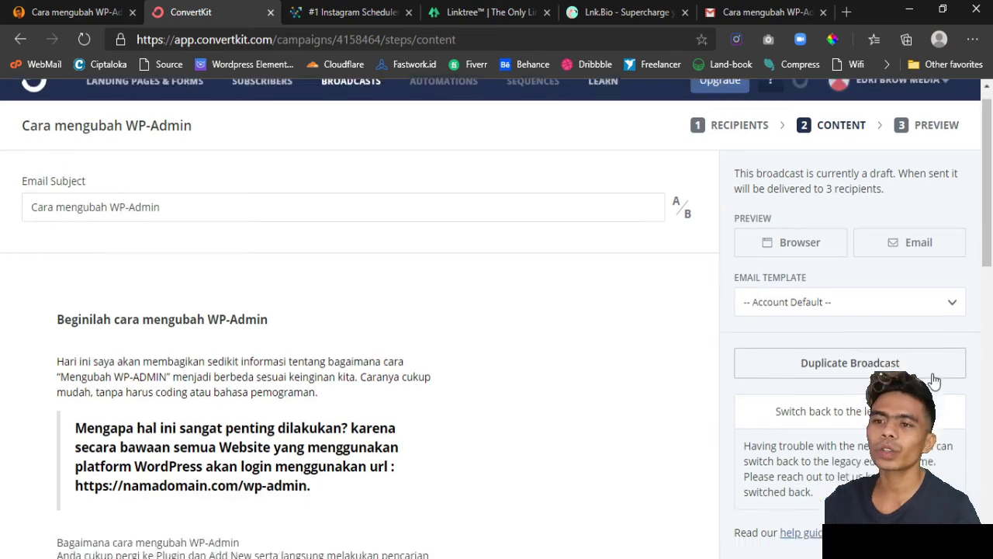
scroll(935, 380, "up", 4)
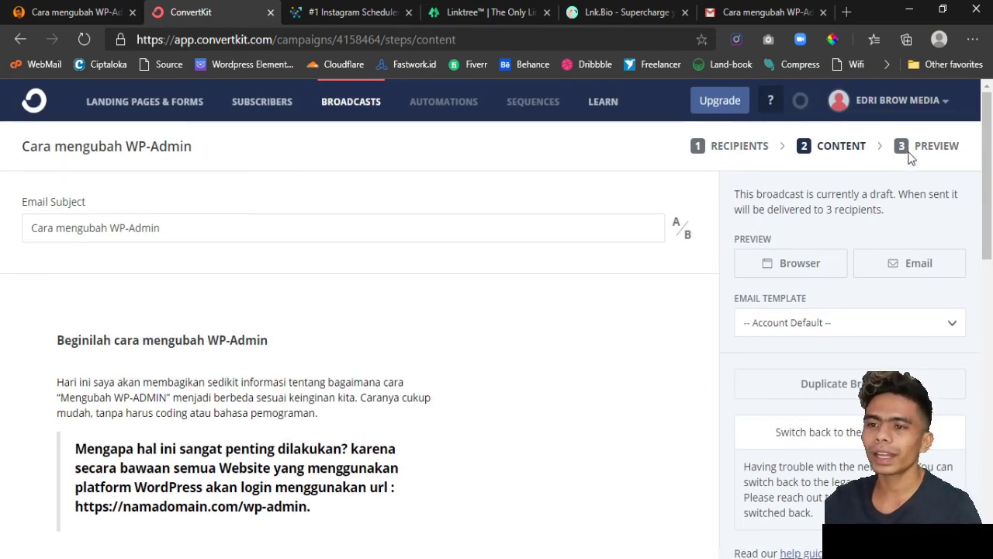
scroll(869, 303, "down", 2)
scroll(869, 301, "down", 9)
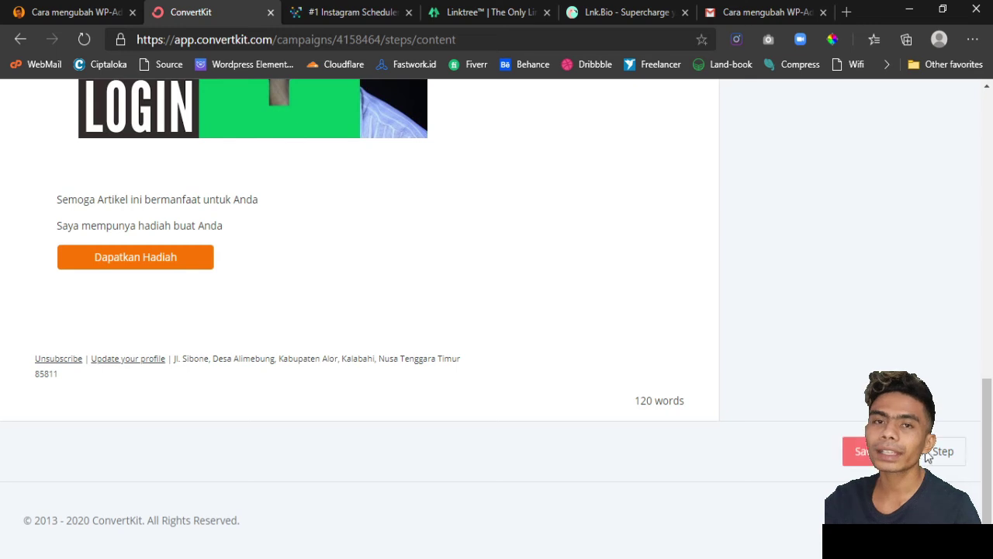
left_click(926, 456)
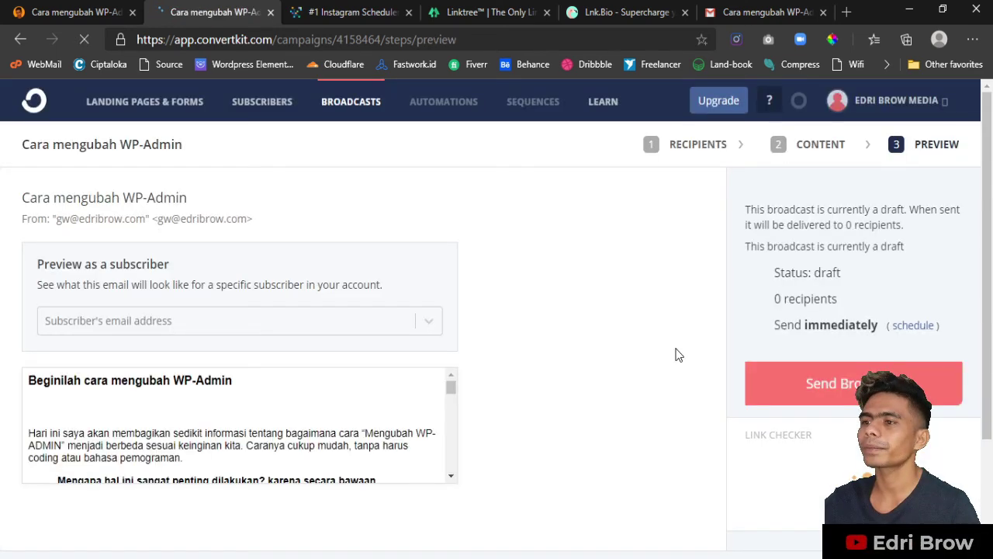
scroll(675, 355, "down", 1)
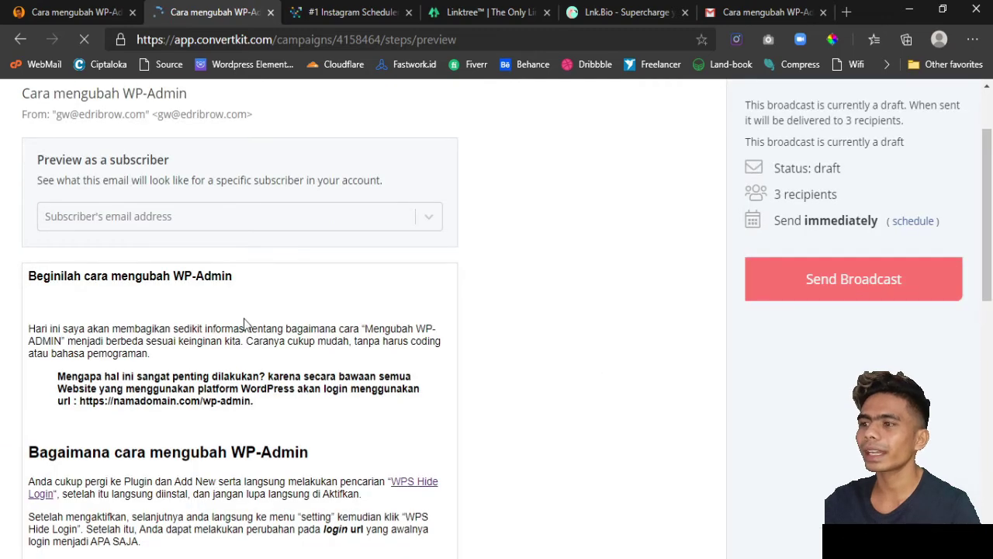
scroll(244, 322, "down", 6)
scroll(243, 325, "down", 2)
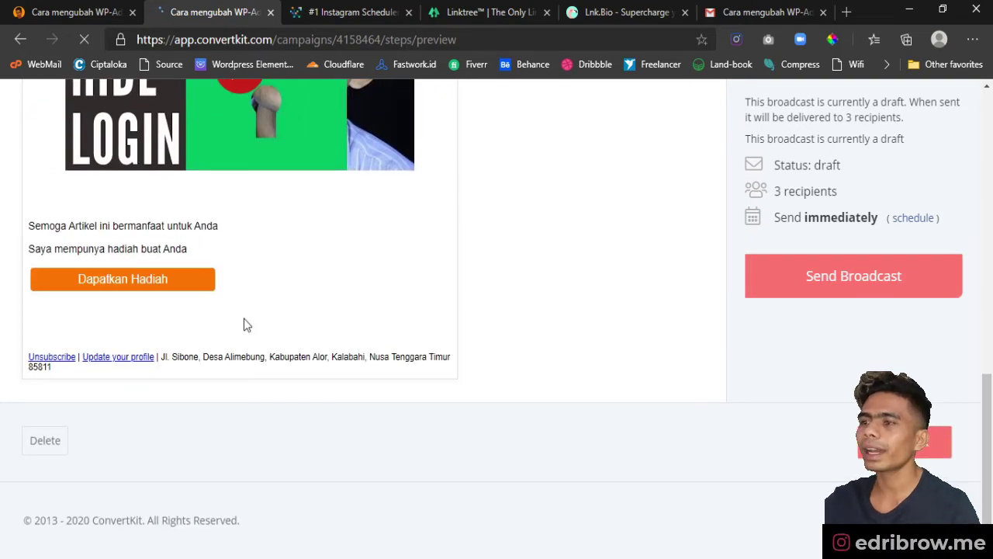
scroll(244, 324, "up", 7)
scroll(243, 324, "up", 3)
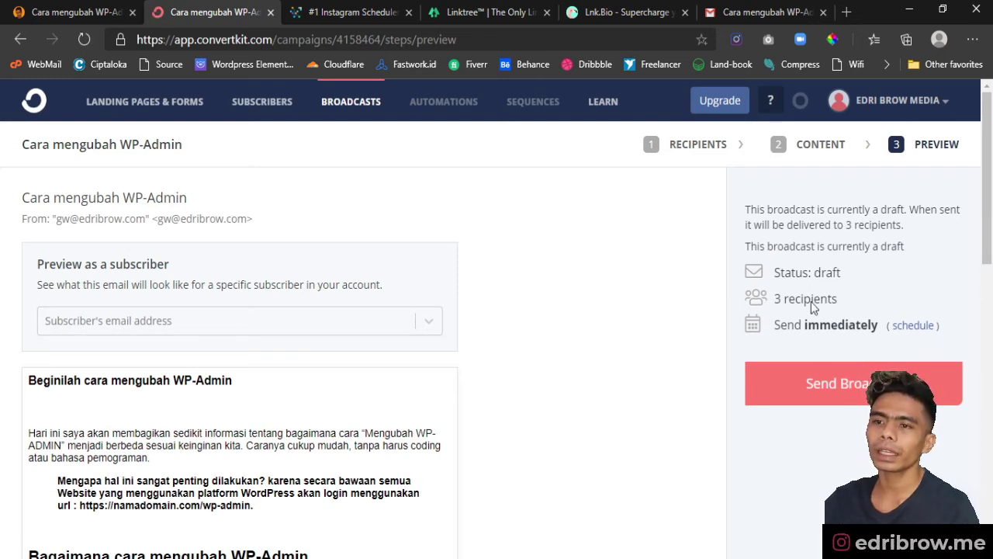
left_click(913, 327)
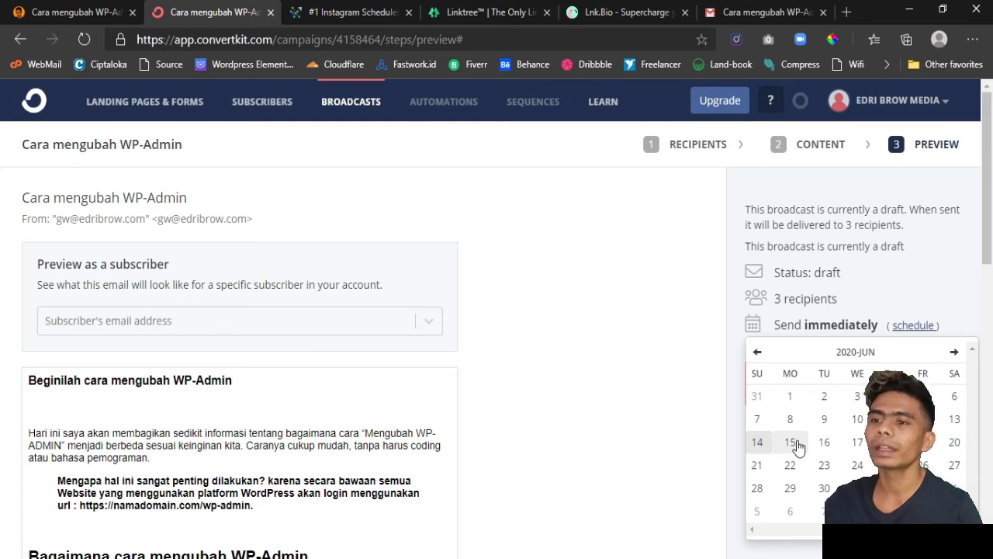
left_click(939, 274)
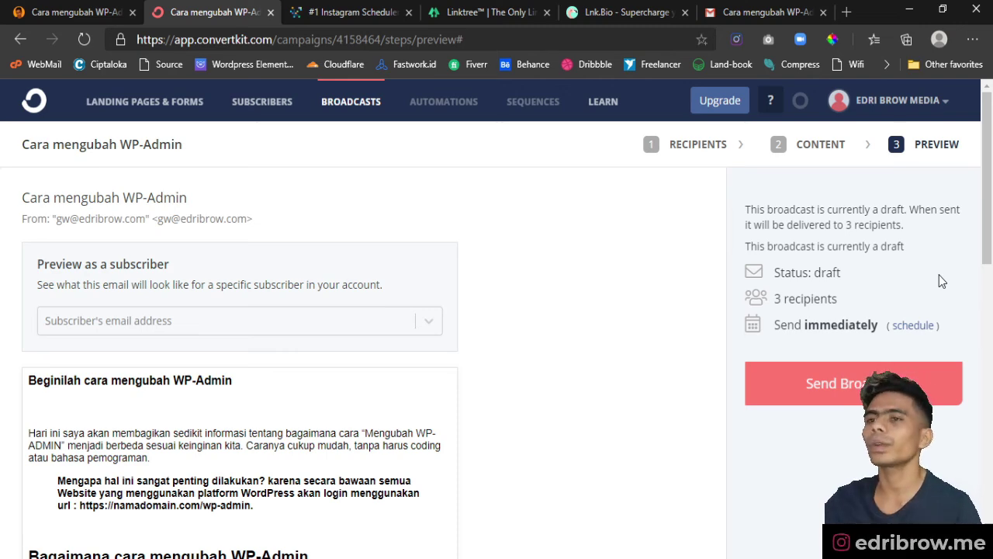
scroll(519, 396, "down", 2)
scroll(520, 397, "down", 2)
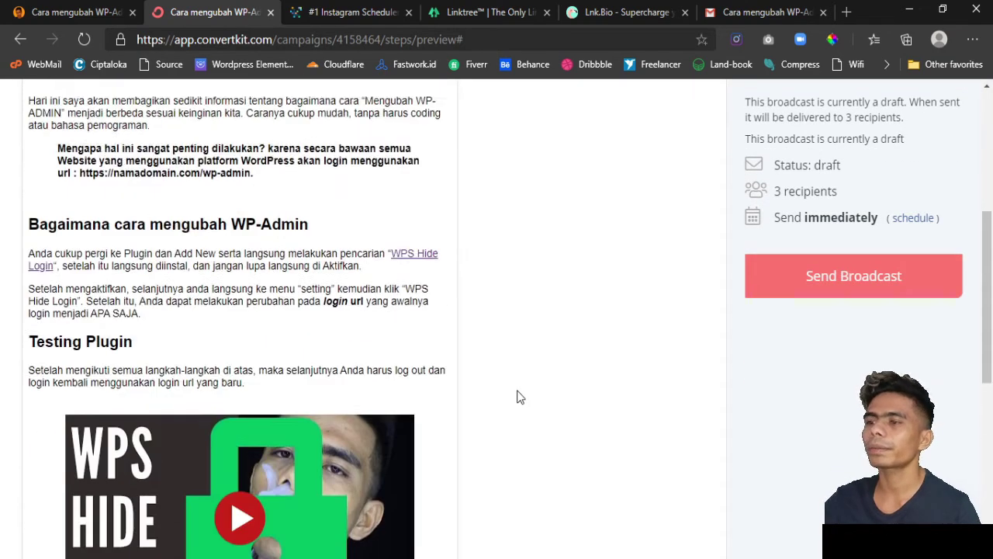
scroll(519, 397, "up", 1)
scroll(640, 408, "up", 3)
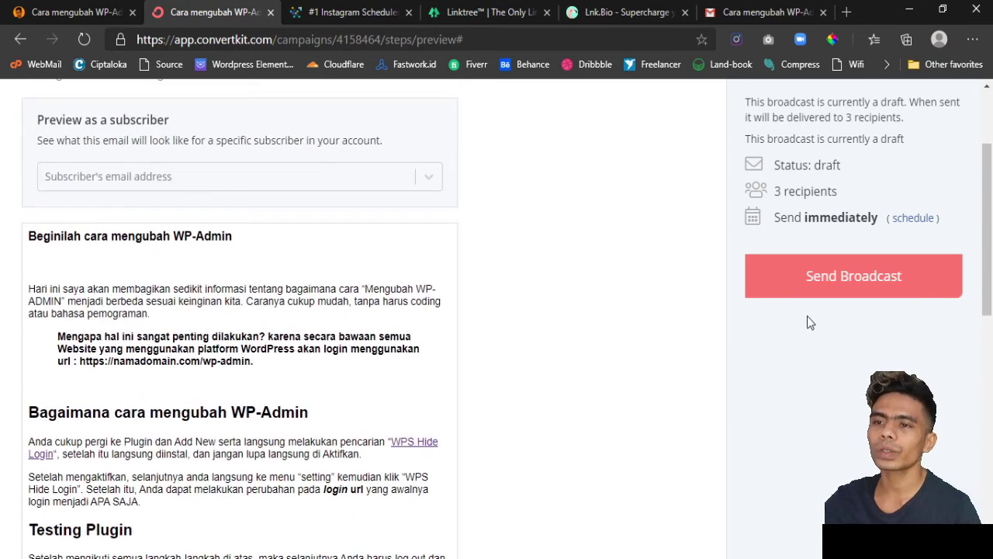
- Send the 'Cara mengubah WP-Admin' broadcast now to all 3 subscribers and verify it in the Broadcasts list
left_click(837, 272)
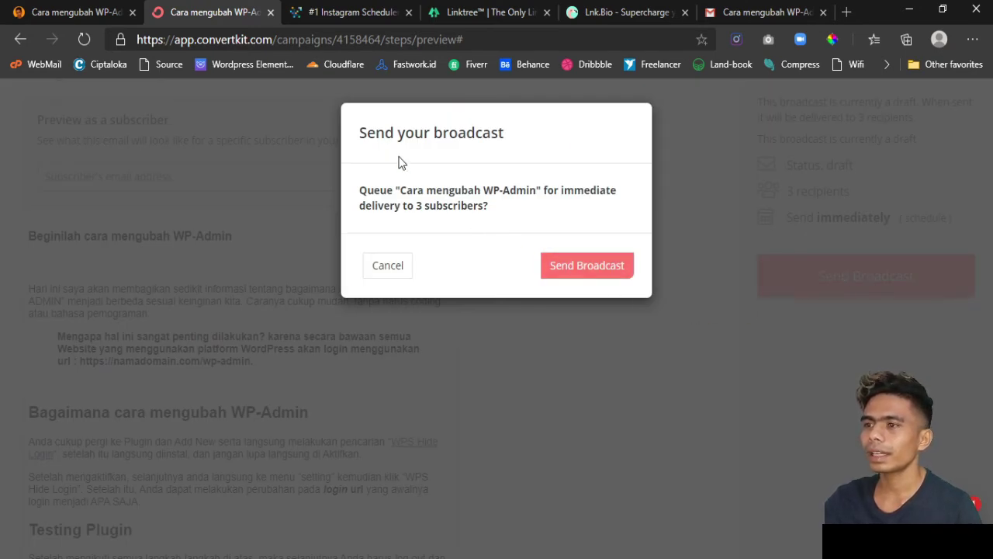
left_click(600, 267)
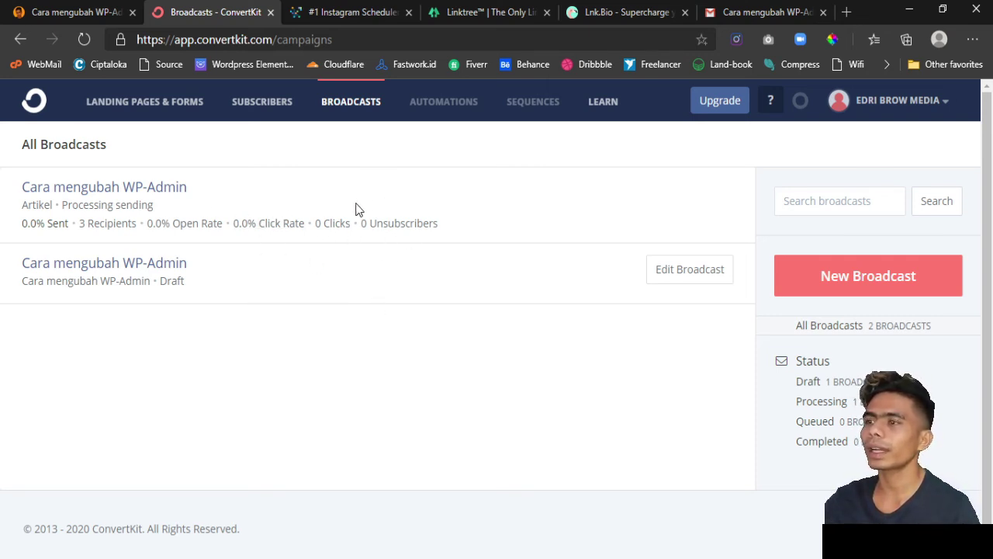
left_click(145, 102)
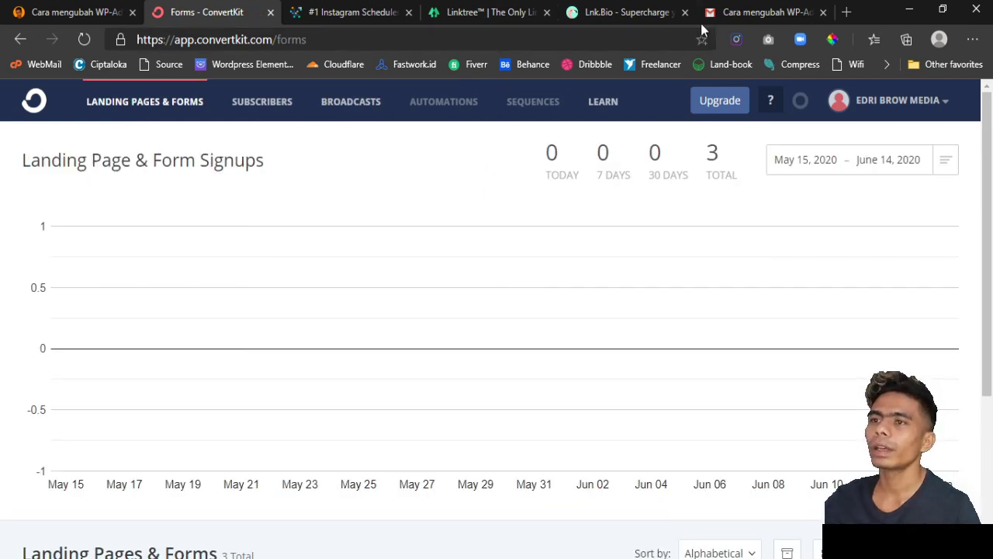
left_click(724, 14)
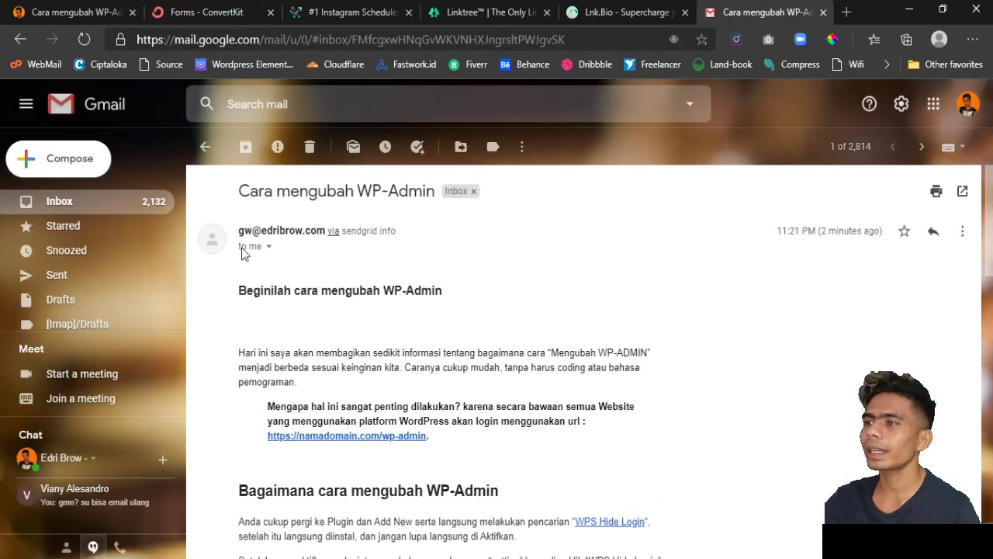
- Open the second 'Cara mengubah WP-Admin' message from the Inbox and review its article, video and gift button
left_click(205, 147)
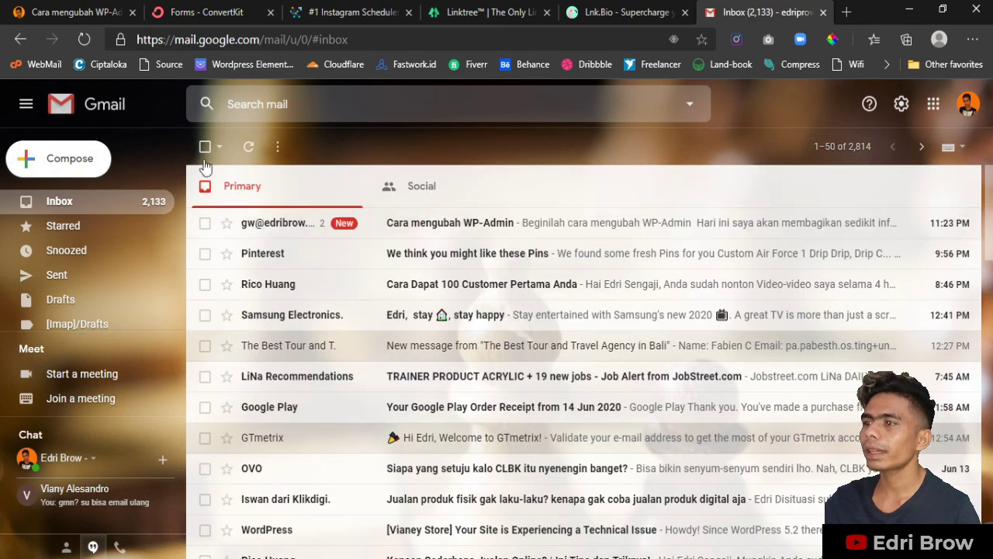
left_click(462, 233)
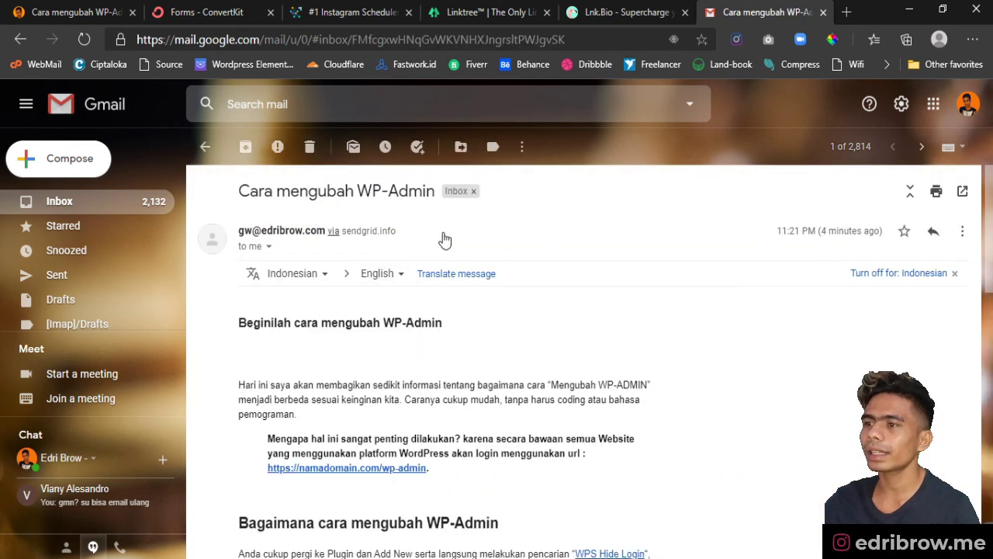
scroll(576, 344, "down", 5)
scroll(574, 346, "down", 3)
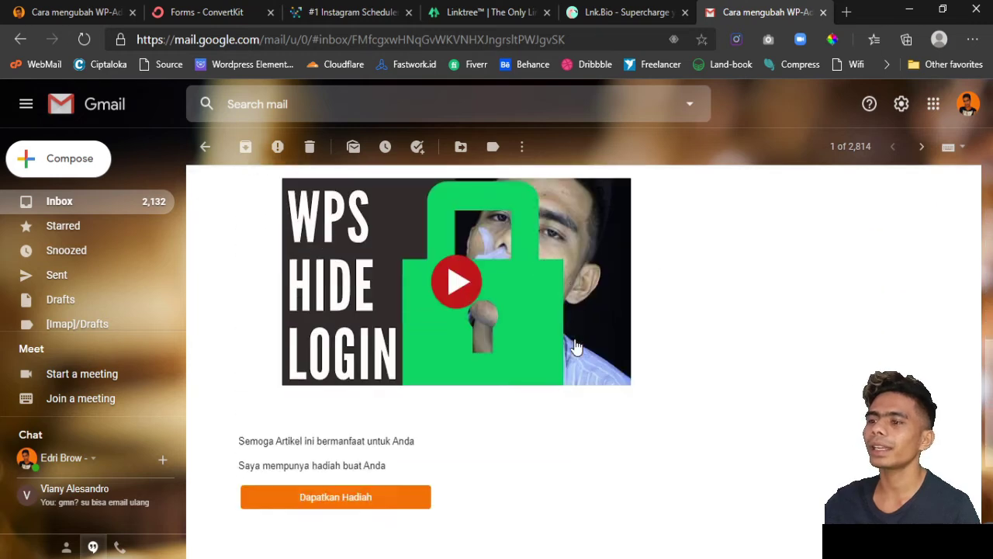
scroll(576, 346, "up", 5)
scroll(576, 346, "up", 4)
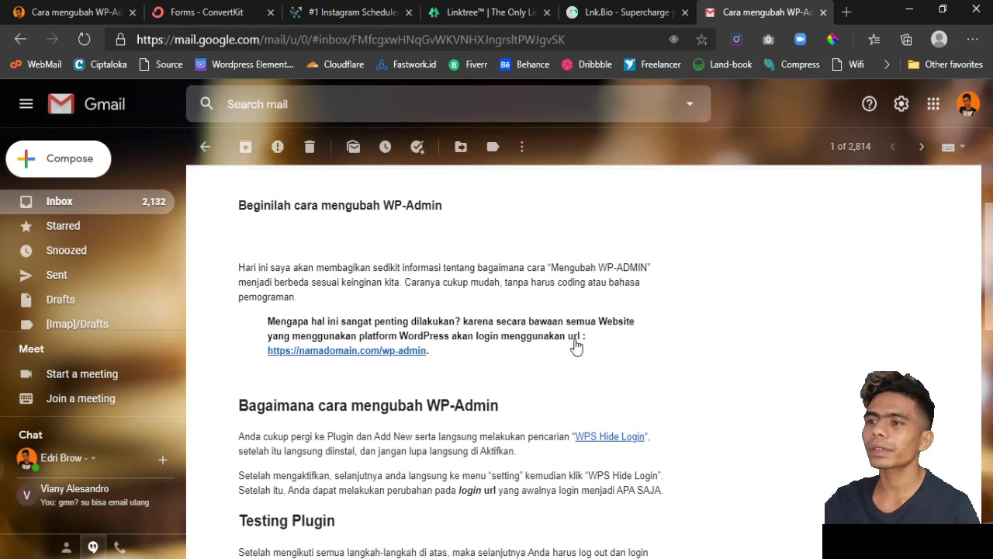